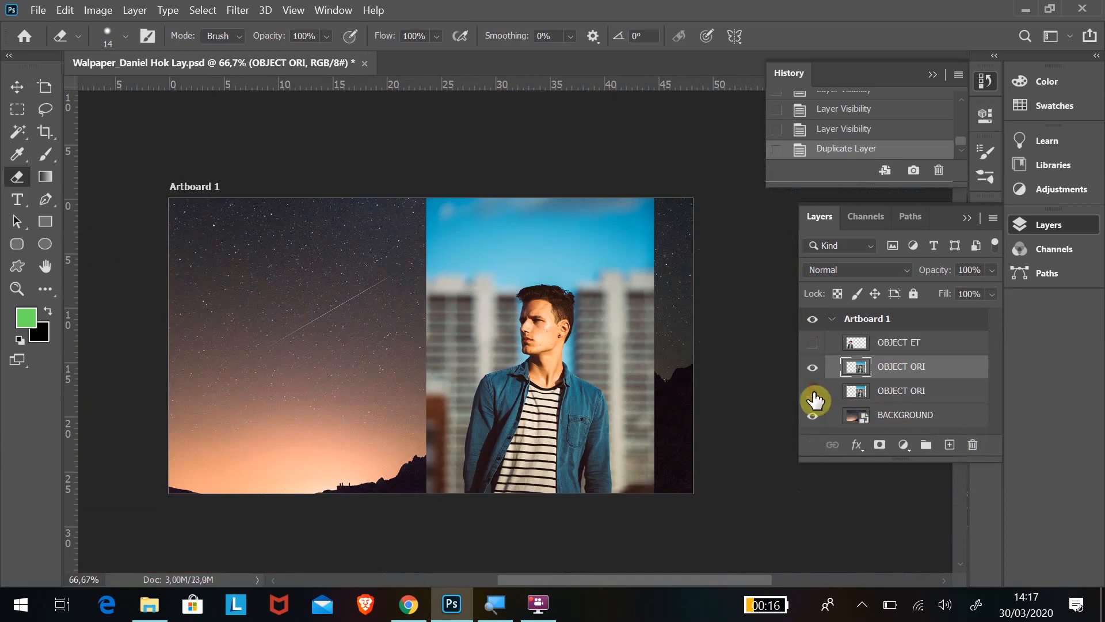
- Hide the lower OBJECT ORI layer and rename its visible duplicate above it as OBJECT MET
click(812, 391)
drag(905, 374, 890, 357)
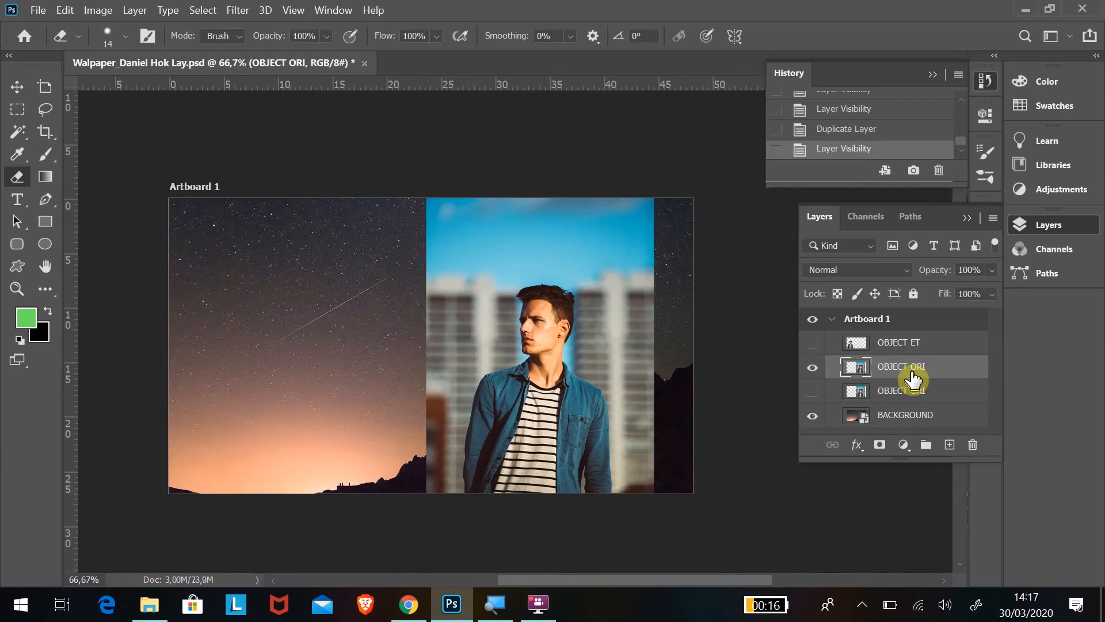
double_click(895, 367)
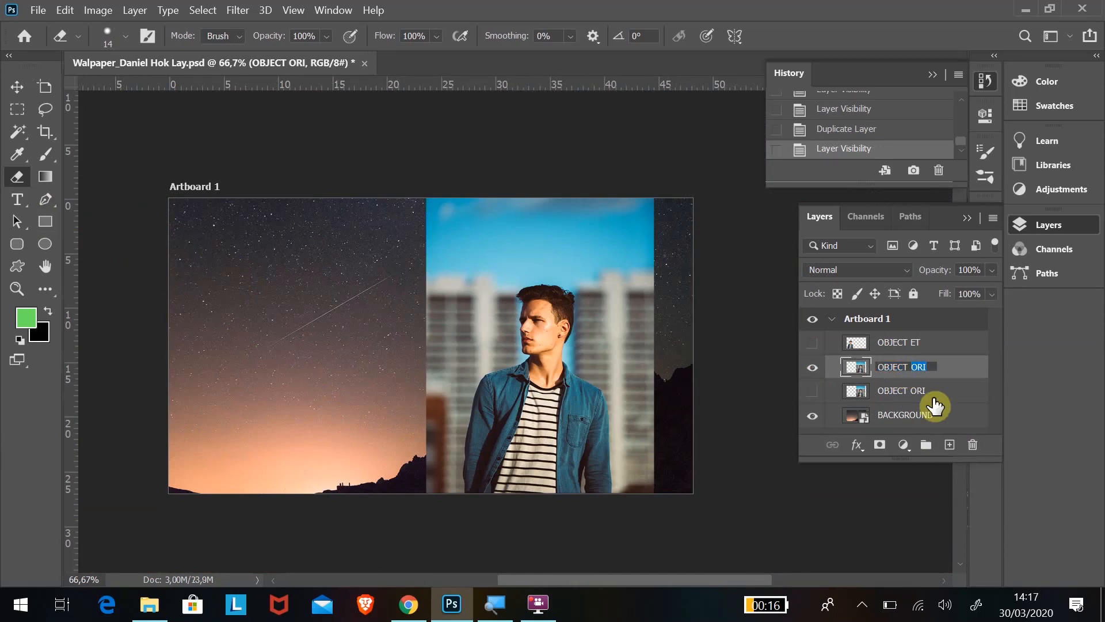
click(968, 375)
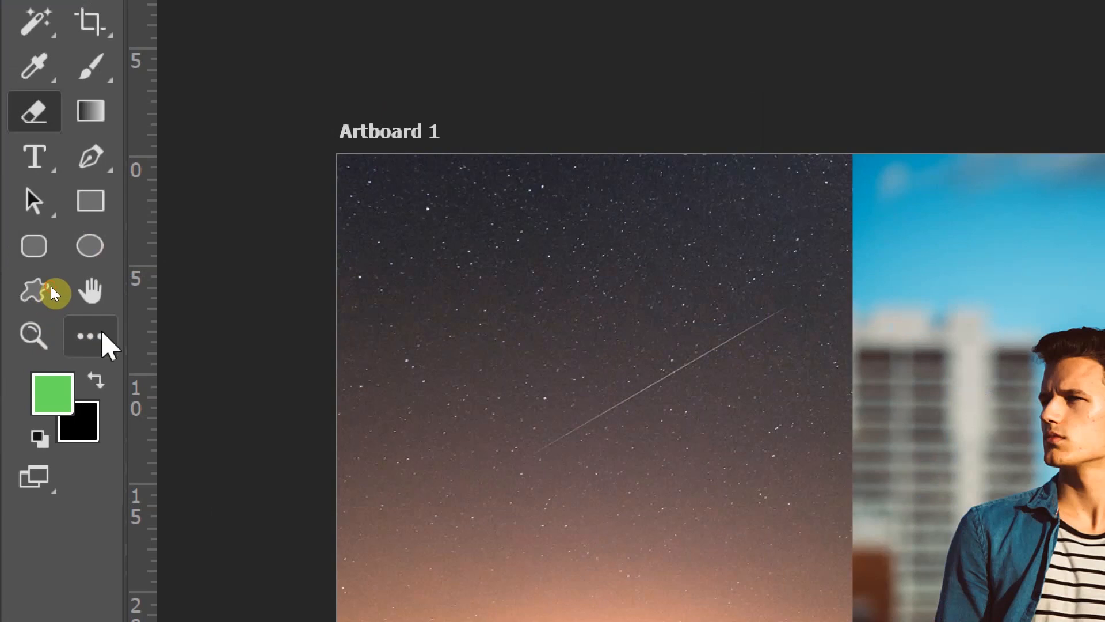
- Activate the Magic Eraser tool from the additional toolbar tools, keeping its tolerance at 32
key(s)
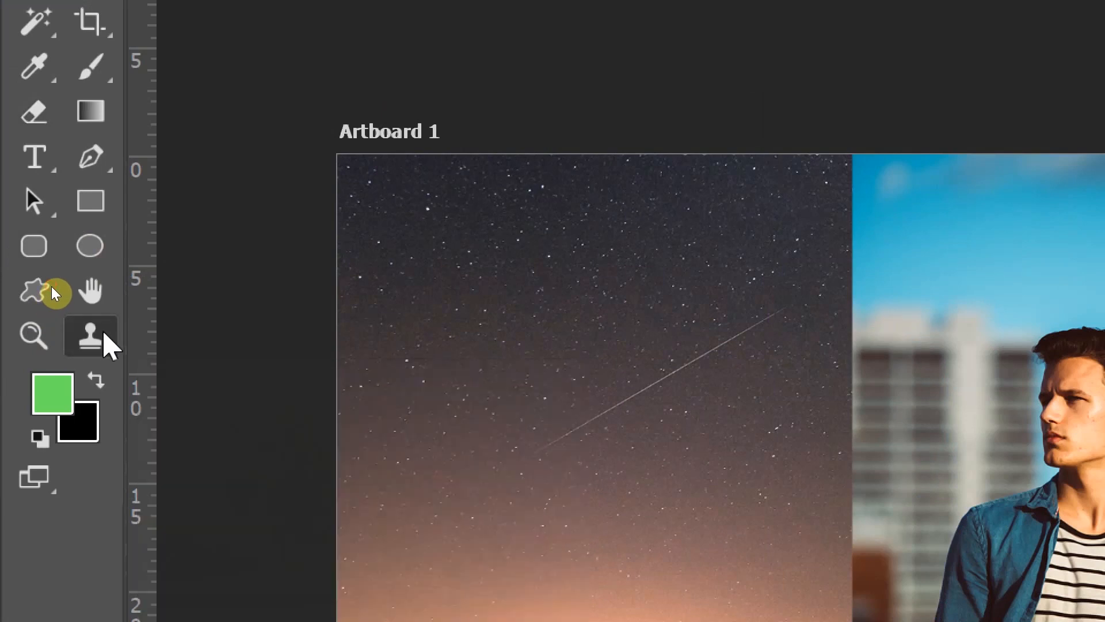
click(108, 344)
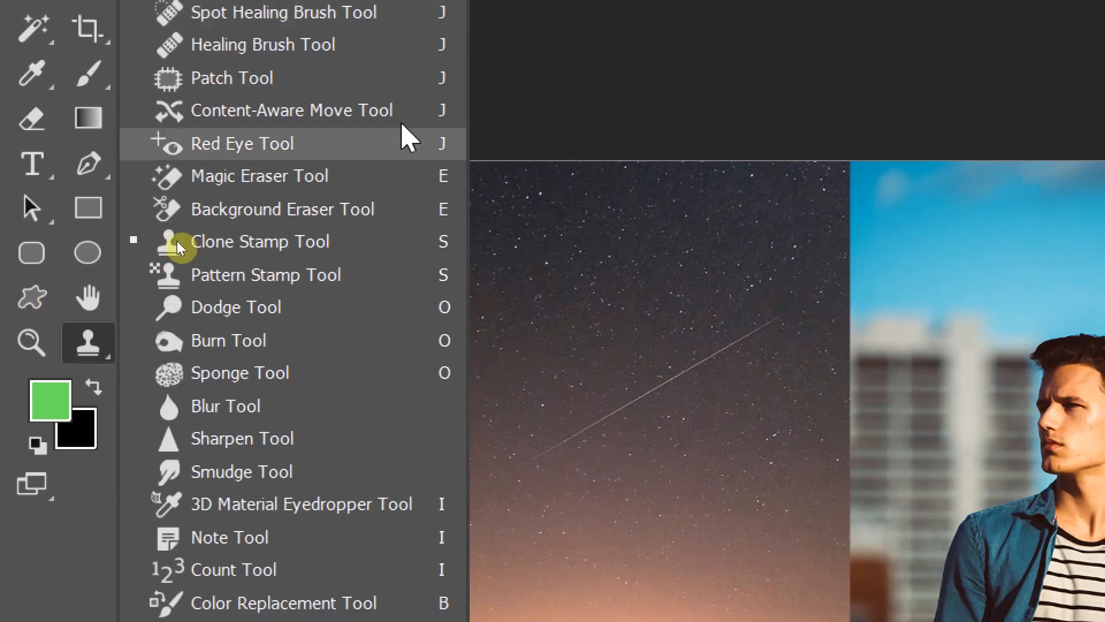
click(177, 241)
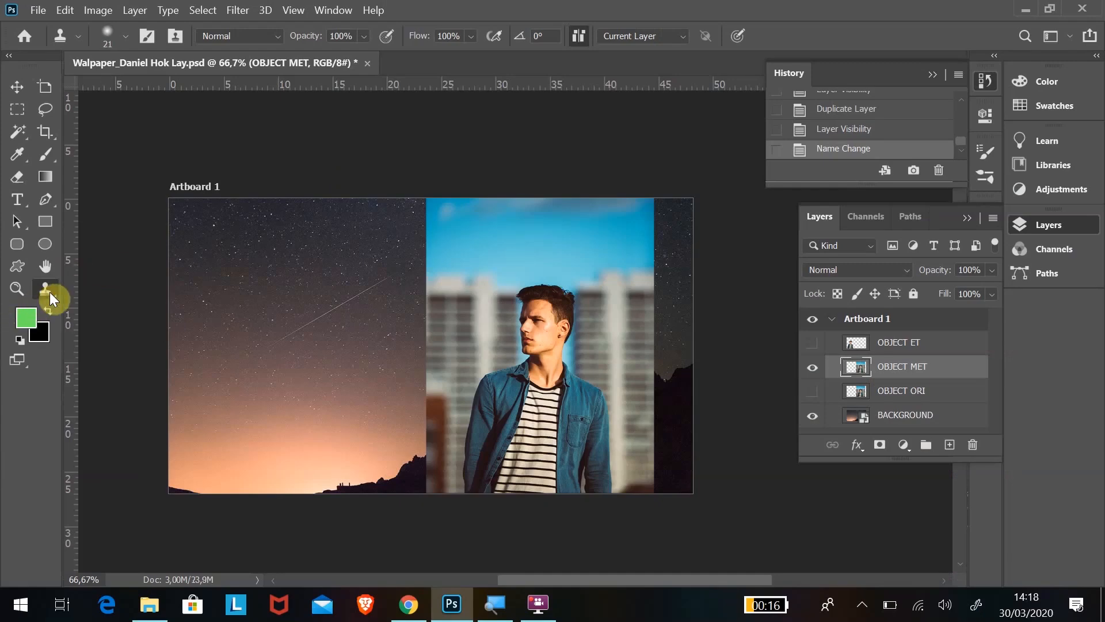
right_click(49, 291)
click(117, 157)
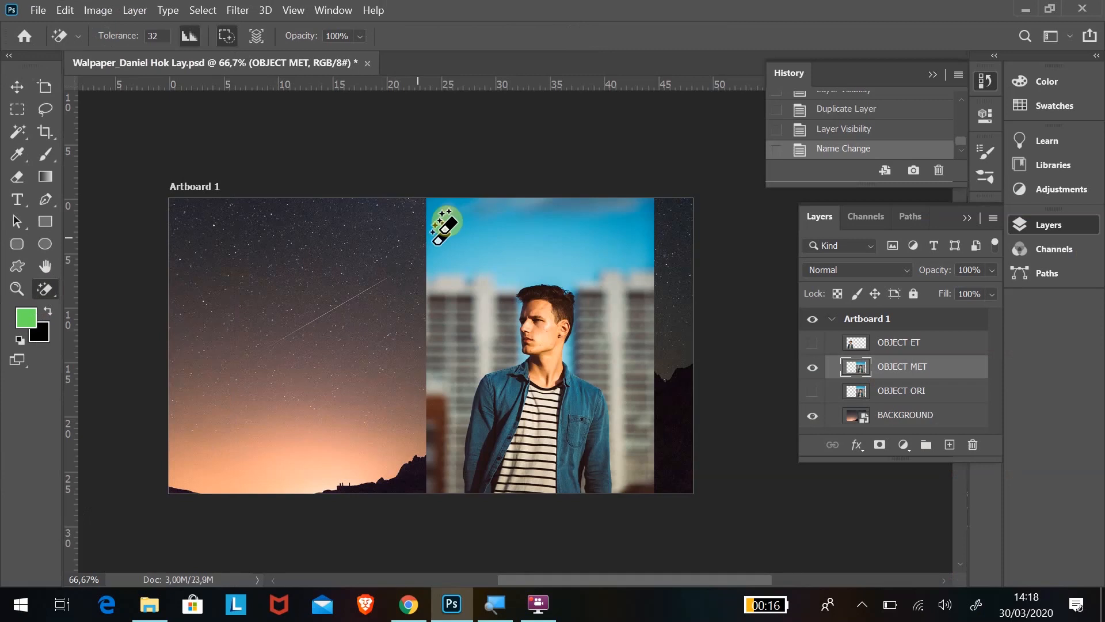
- Hide the BACKGROUND layer and erase a freehand streak across the sky on OBJECT MET with the Eraser tool
click(812, 416)
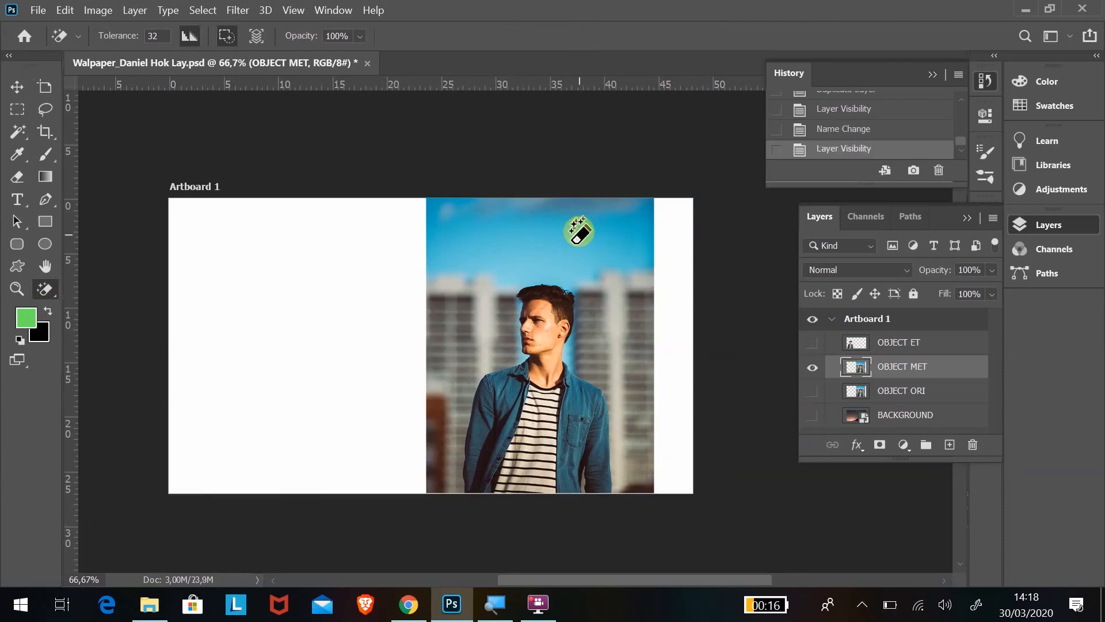
click(19, 180)
drag(403, 237, 643, 213)
- Remove the blue sky areas above and below the erased streak on OBJECT MET with the Magic Eraser at tolerance 32
click(44, 288)
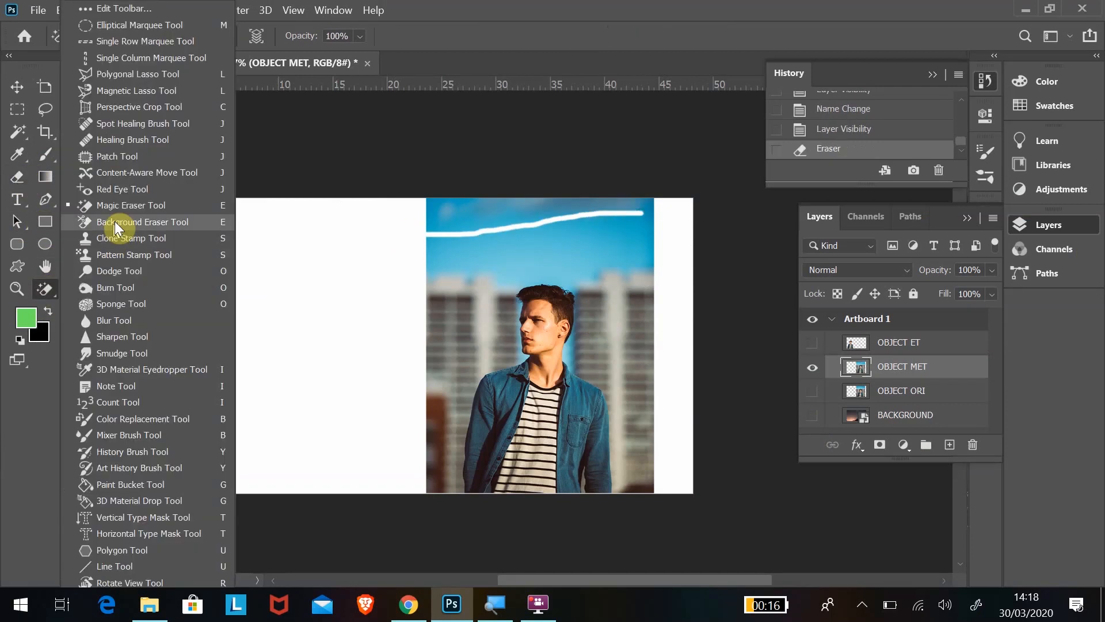
click(126, 217)
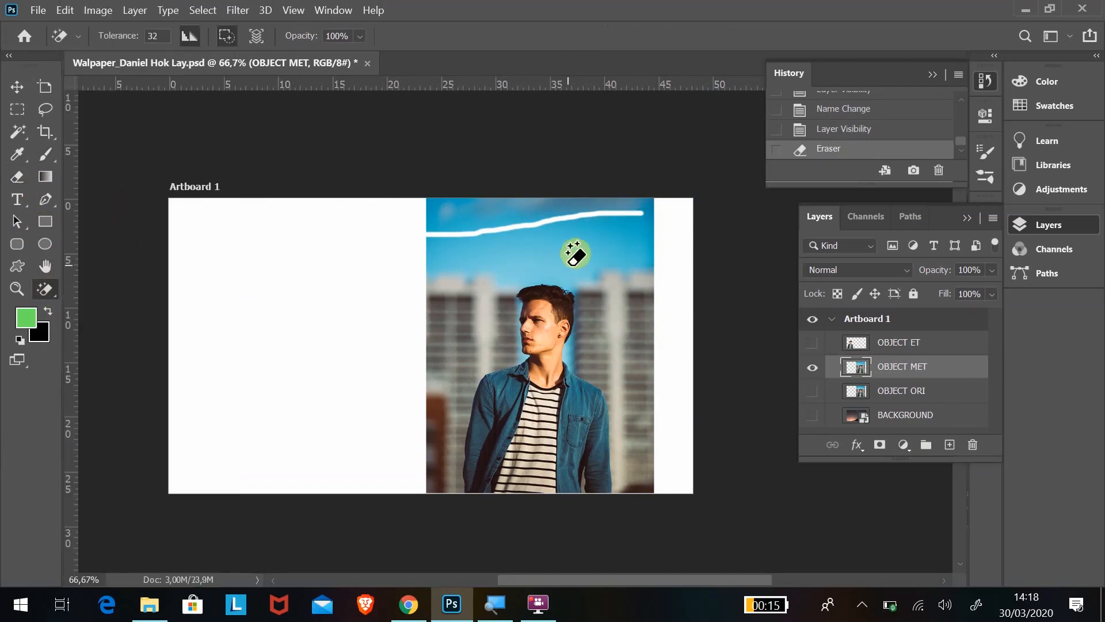
key(ctrl+plus)
key(ctrl+plus)
scroll(578, 257, up, 5)
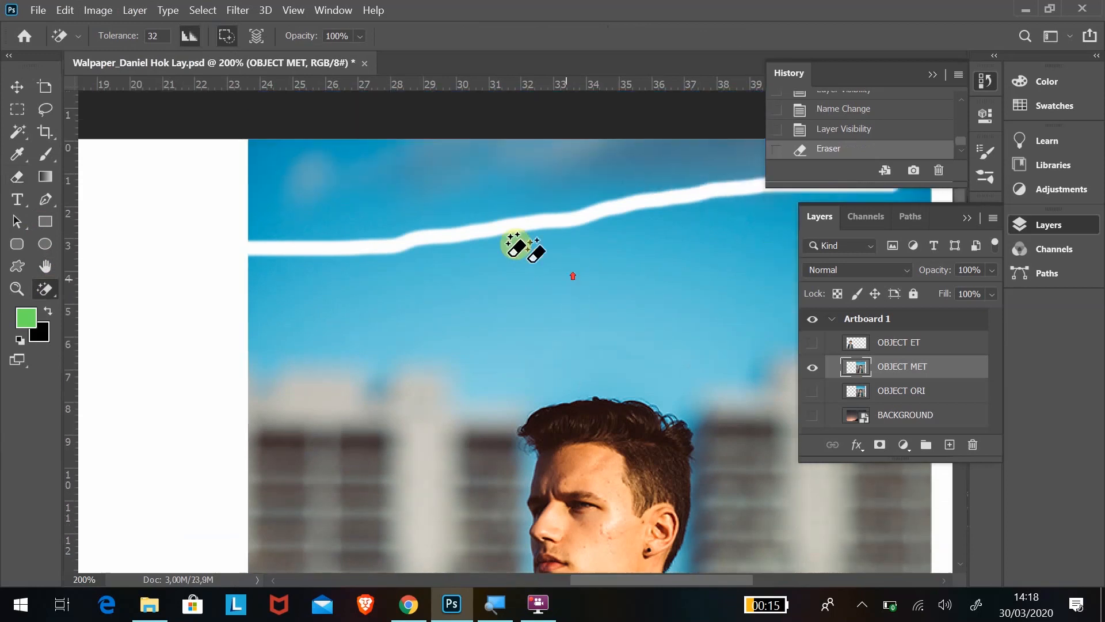
click(352, 218)
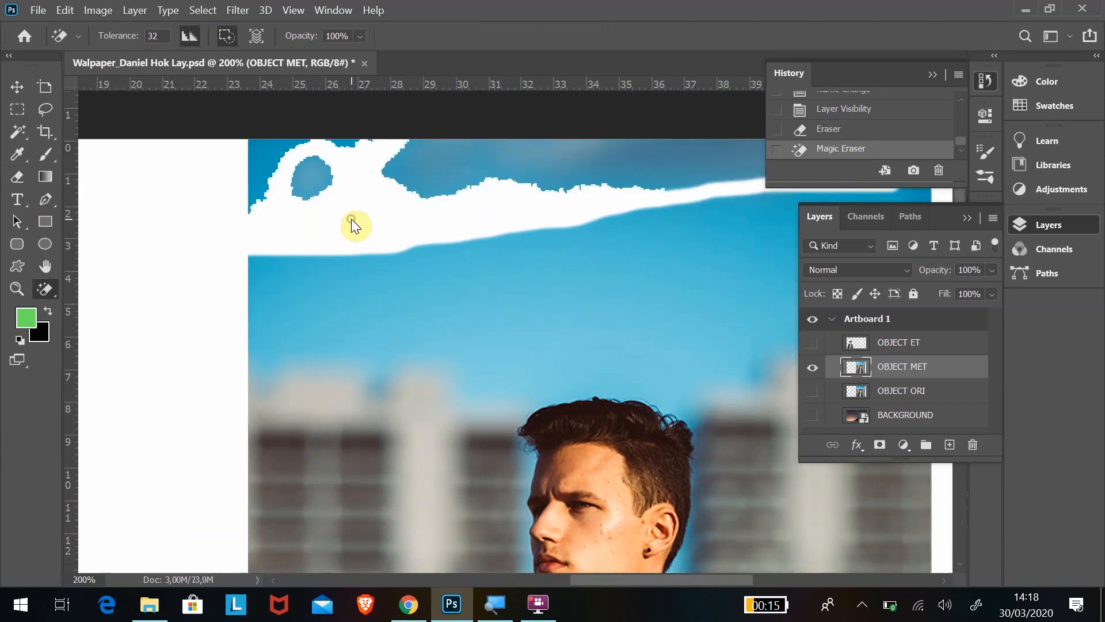
click(423, 168)
click(329, 168)
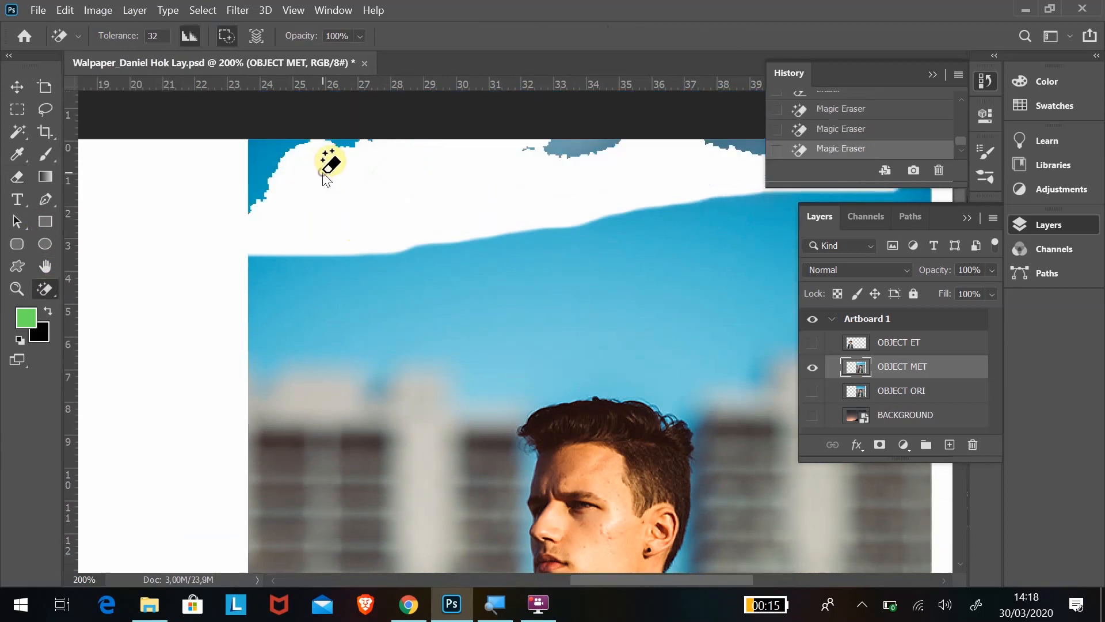
click(272, 145)
click(318, 284)
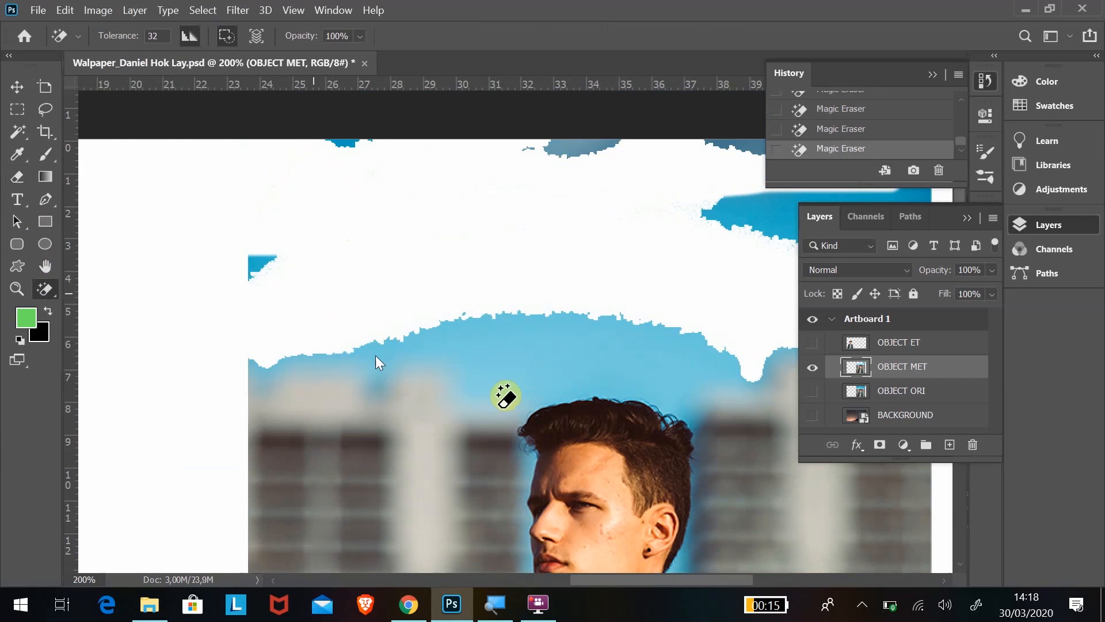
click(513, 350)
- Remove patches of the blurred buildings on both sides of the man's head with the Magic Eraser
scroll(784, 407, down, 5)
click(427, 329)
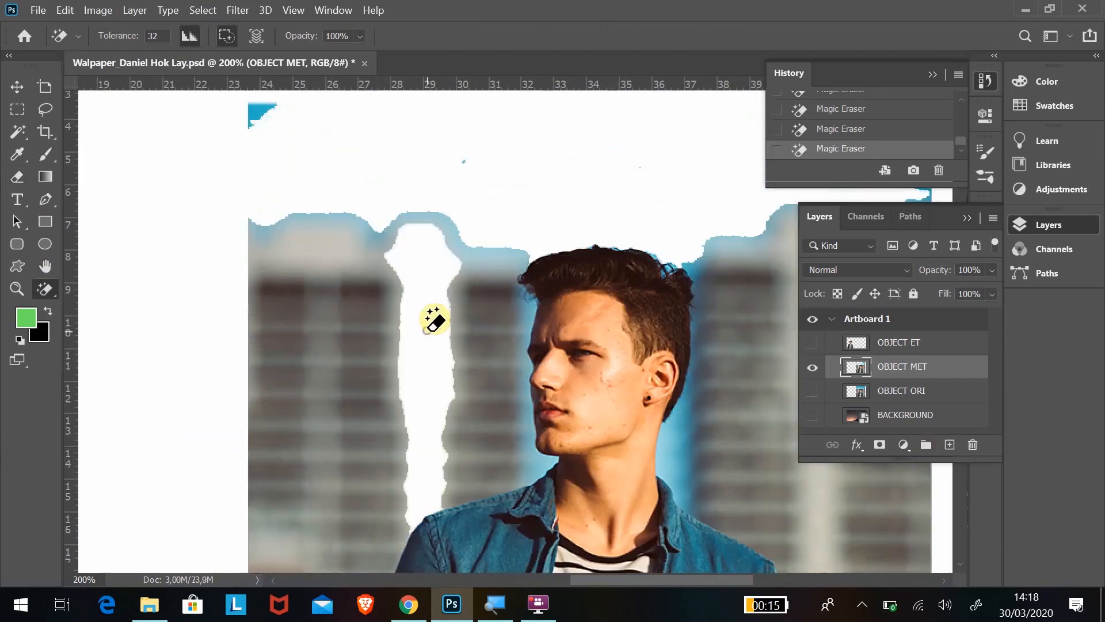
click(367, 238)
click(472, 286)
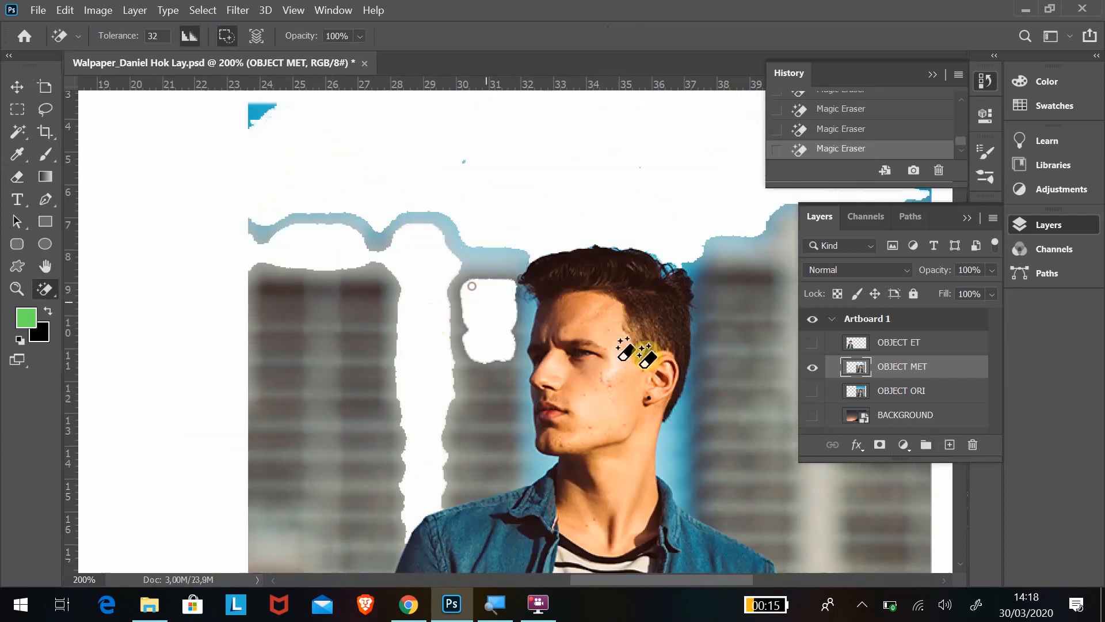
click(736, 371)
scroll(825, 465, up, 1)
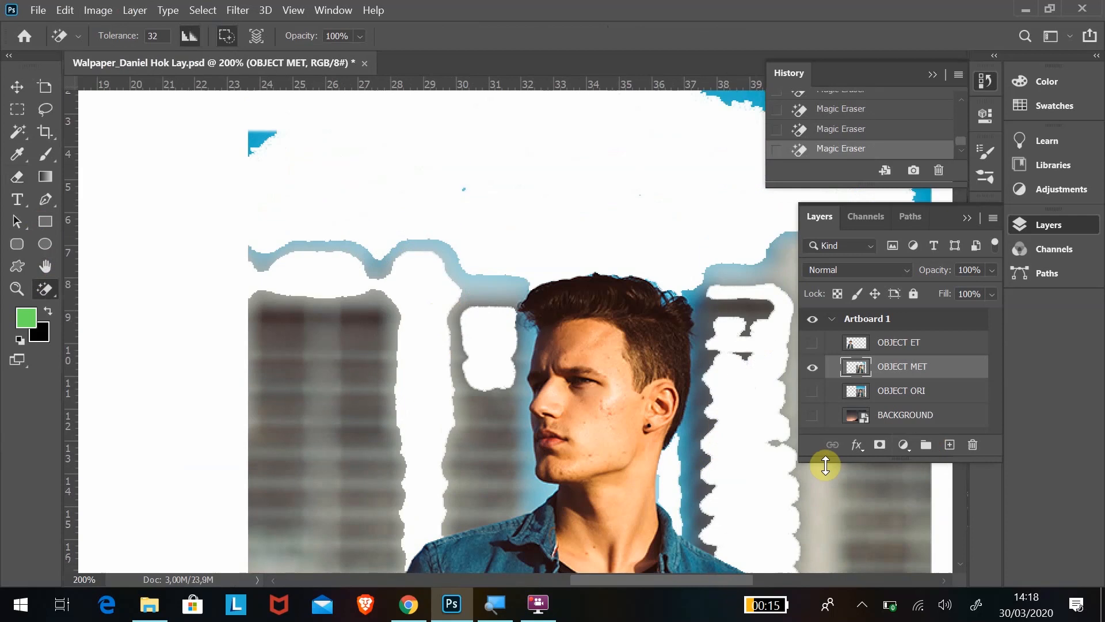
- Clear most of the remaining building areas along both outer sides of the photo with the Magic Eraser
scroll(825, 465, down, 3)
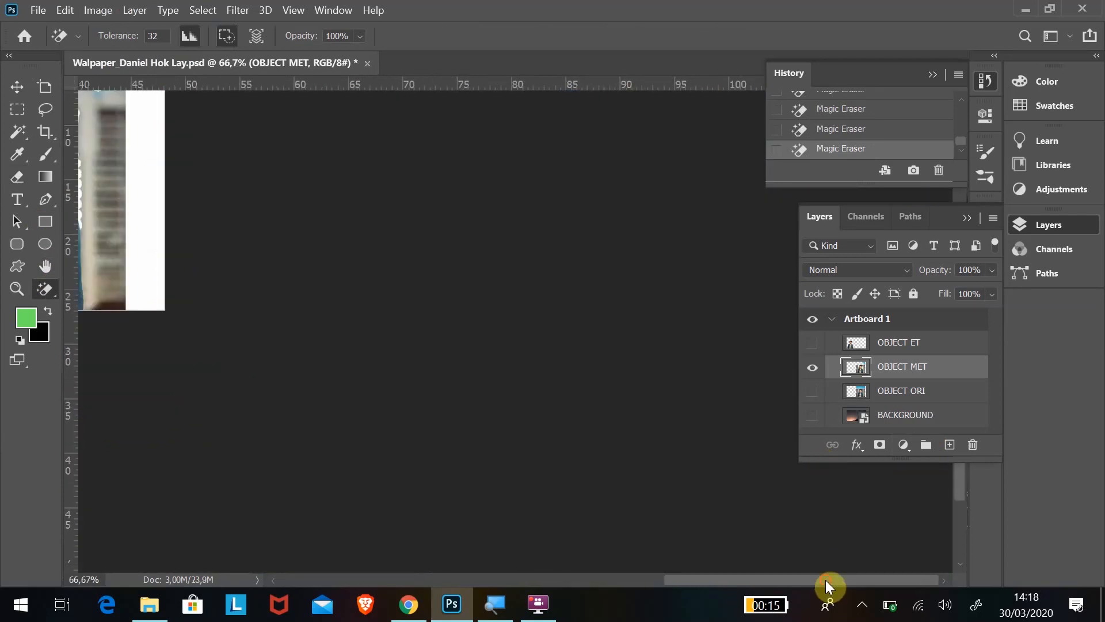
drag(825, 579, 690, 579)
scroll(601, 140, up, 3)
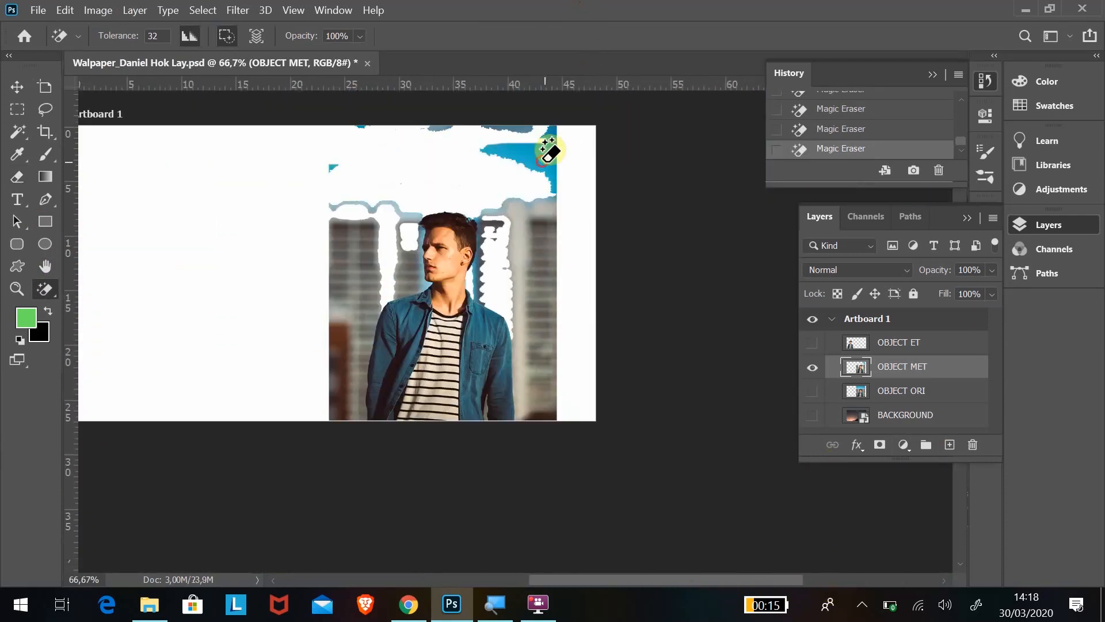
click(538, 218)
click(525, 246)
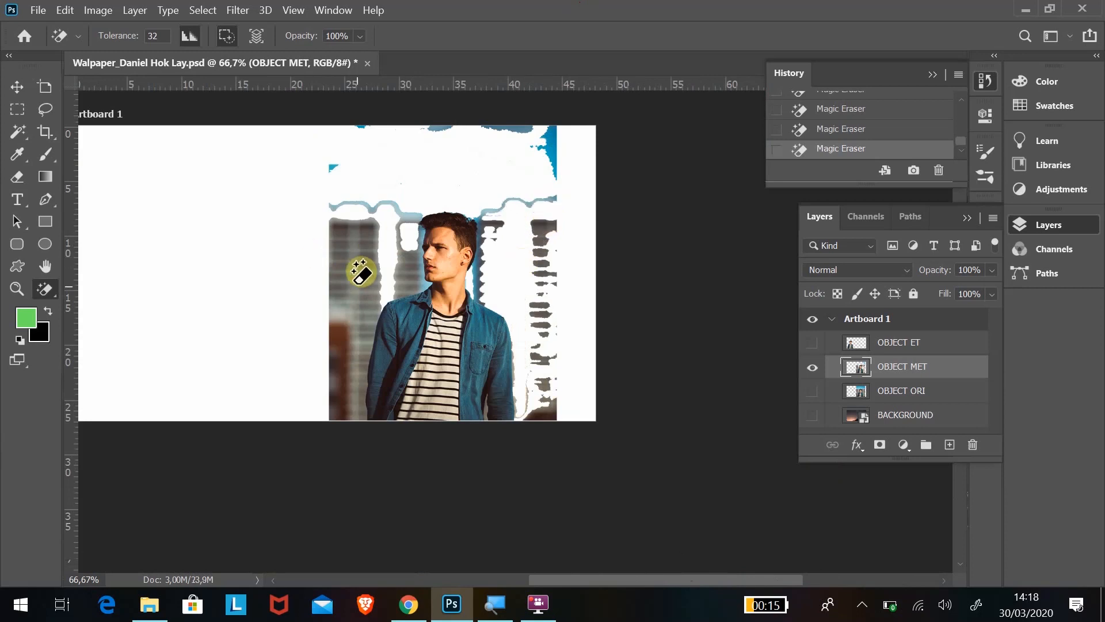
click(361, 271)
click(398, 263)
click(345, 246)
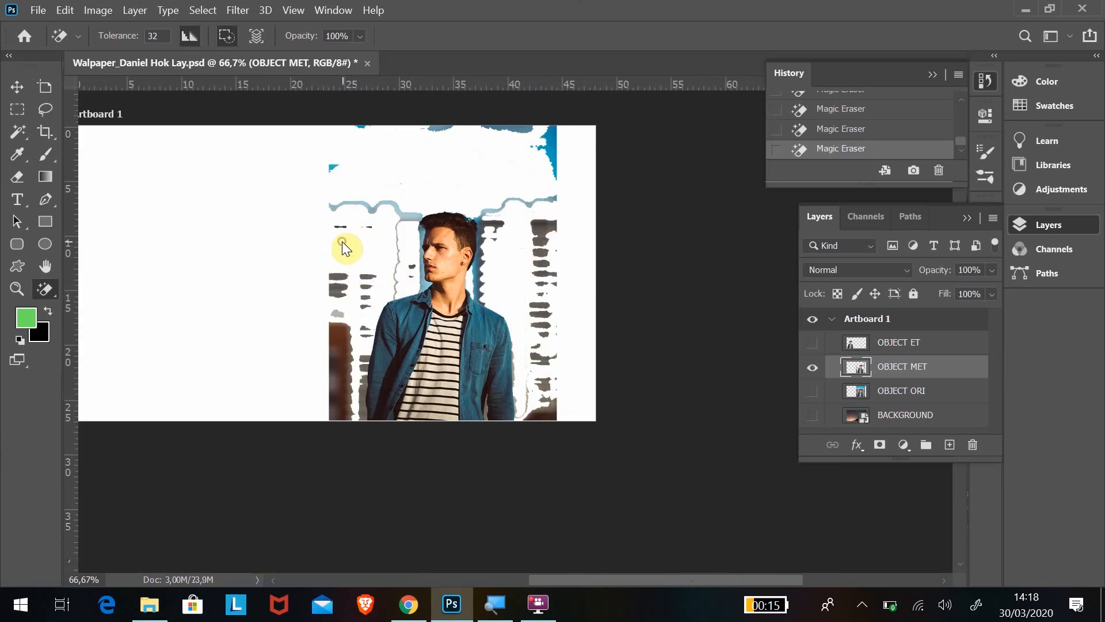
- Try to remove the blue background strip between the neck and the jacket shoulder with the Magic Eraser
click(17, 288)
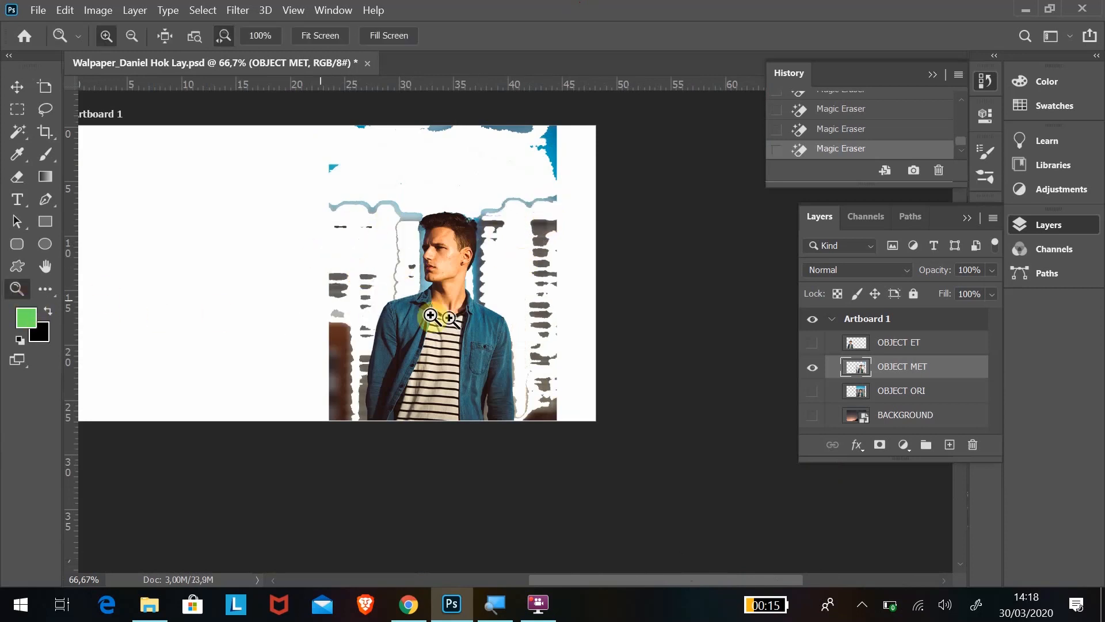
mouse_move(488, 295)
mouse_down()
mouse_move(573, 360)
mouse_move(559, 363)
mouse_up()
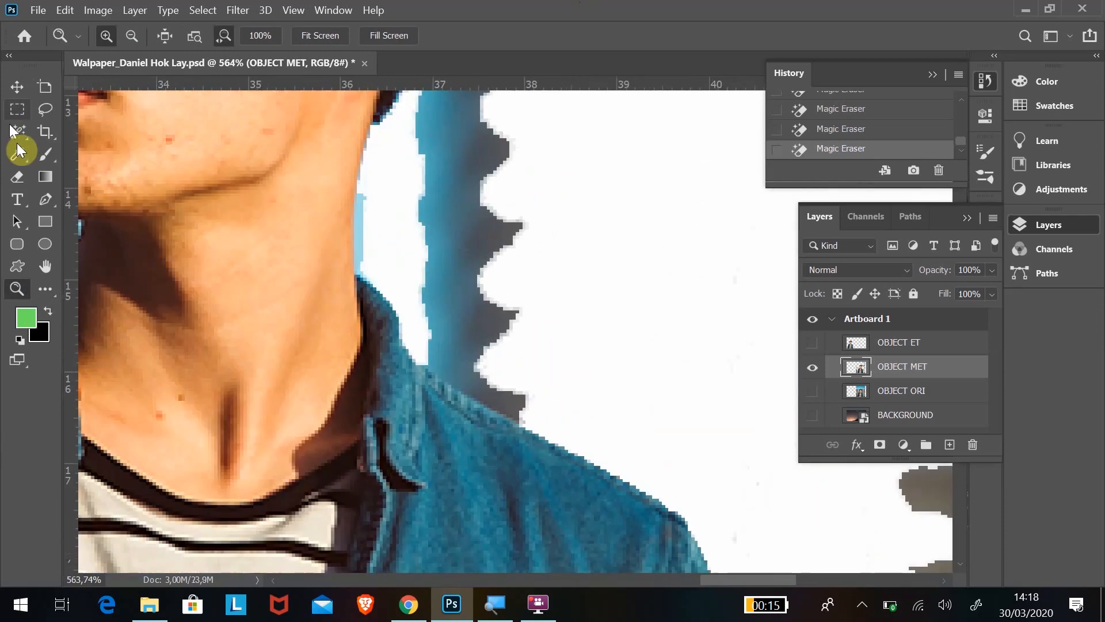
click(19, 178)
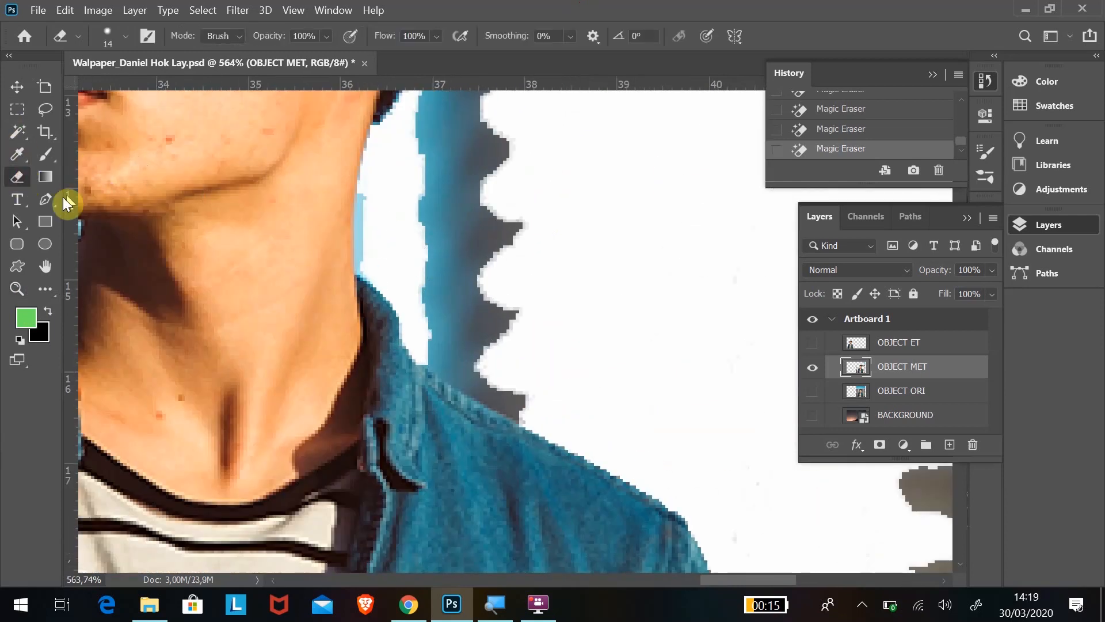
click(45, 290)
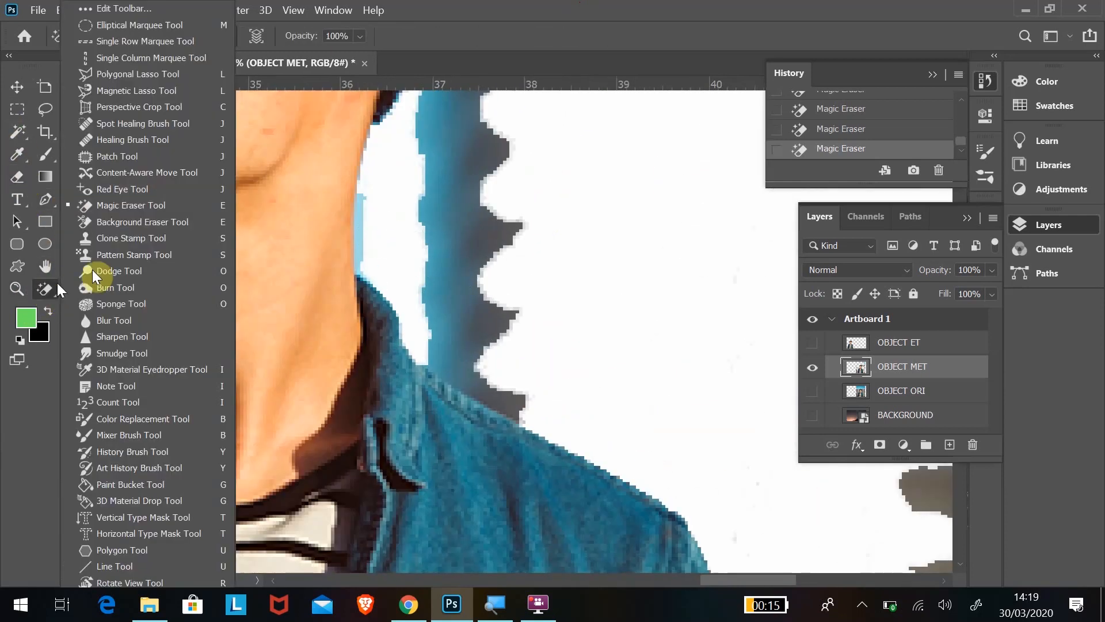
click(154, 206)
click(440, 297)
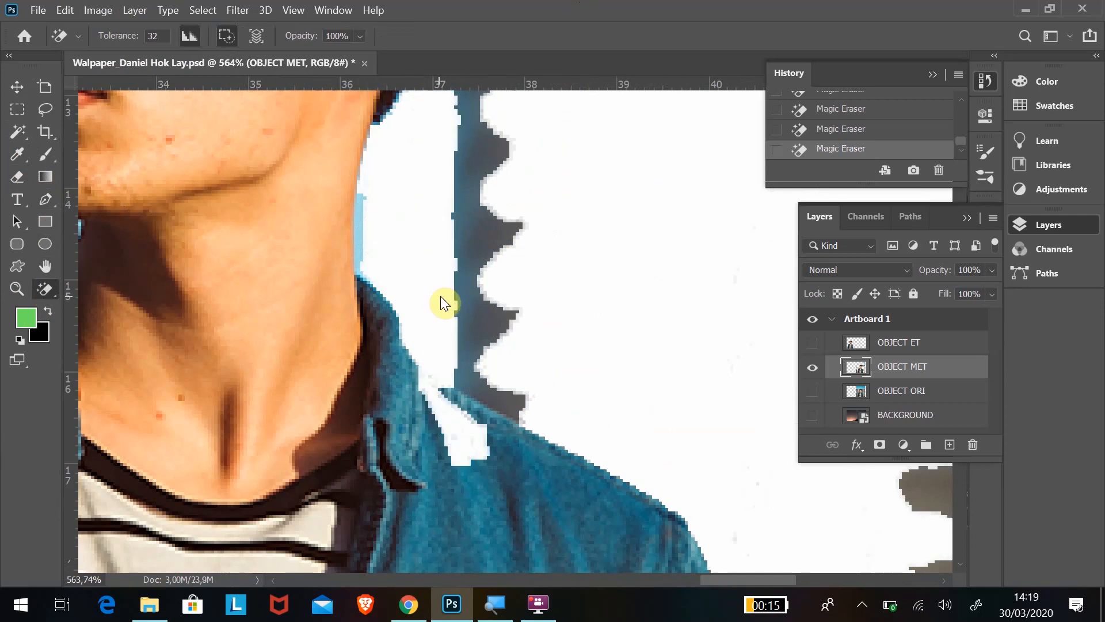
click(467, 446)
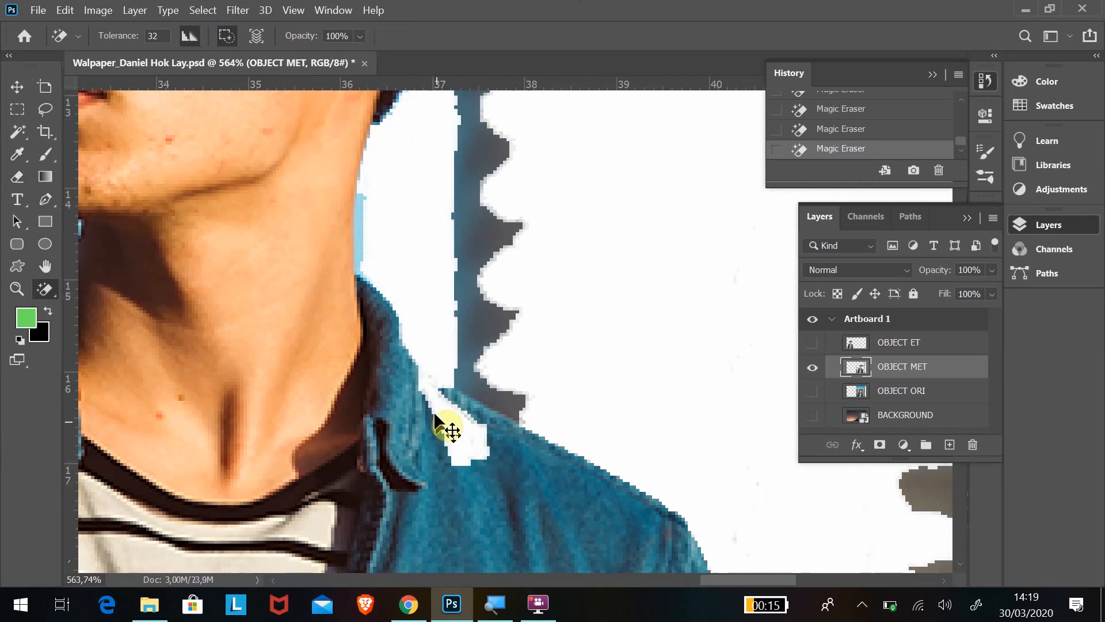
key(ctrl+z)
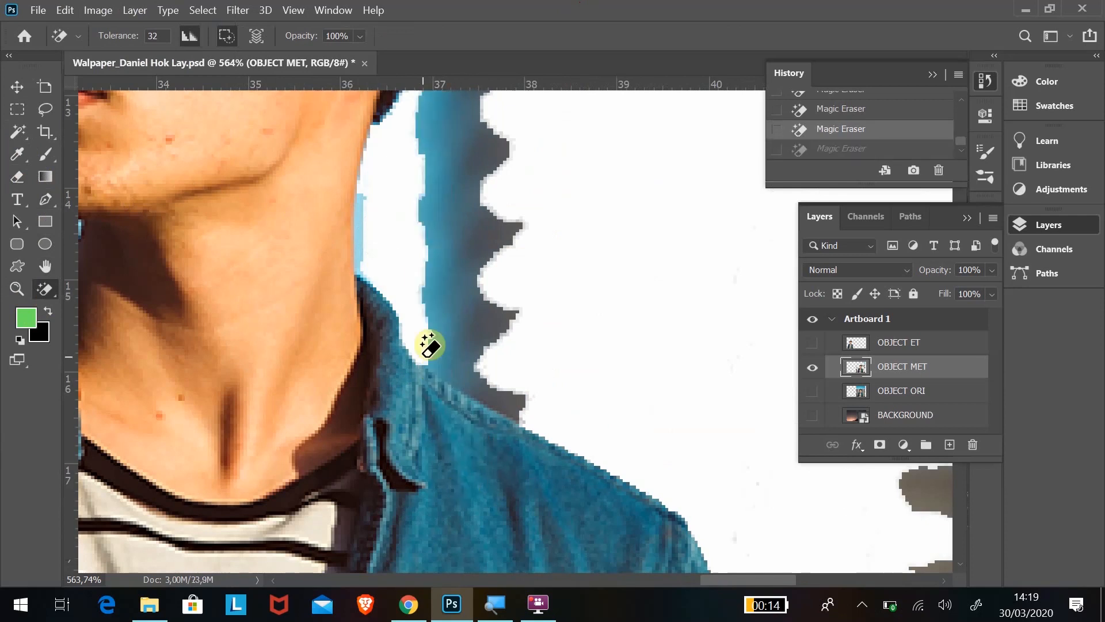
- Erase the background along the jacket's shoulder and collar edge with the 14-pixel Eraser brush, separating it from the blue strip
click(10, 175)
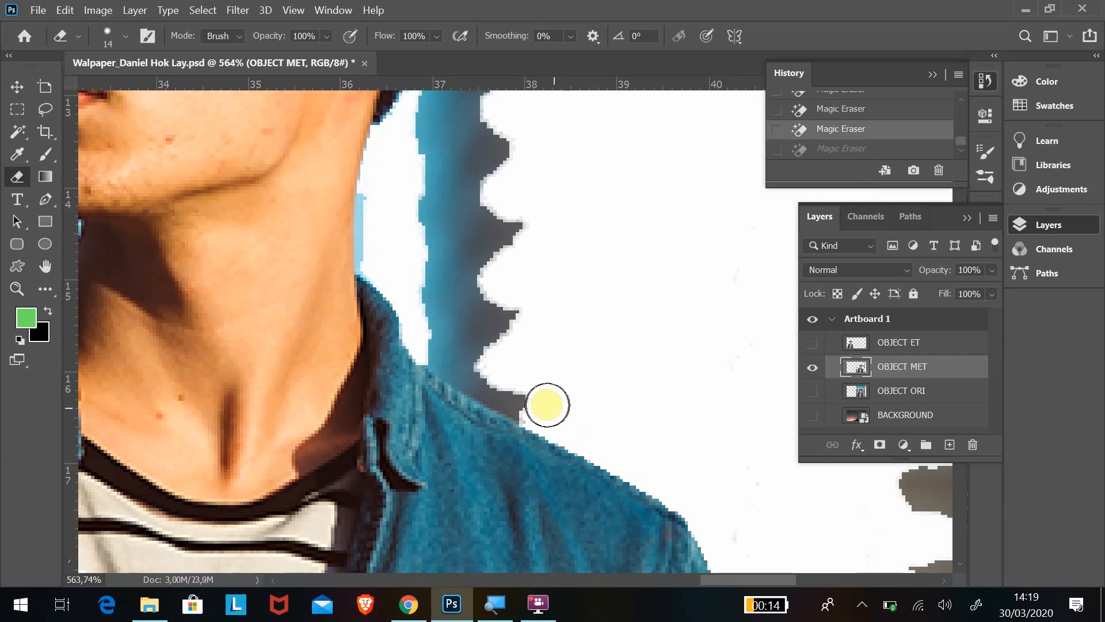
click(545, 403)
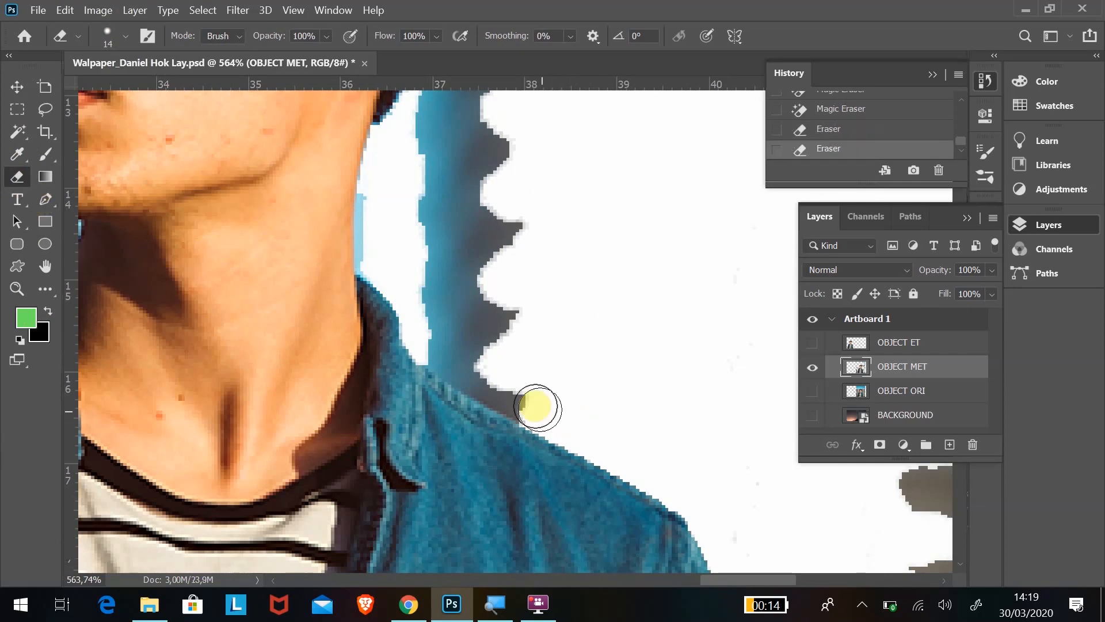
mouse_move(526, 400)
mouse_down()
mouse_move(495, 380)
mouse_move(533, 403)
mouse_move(432, 351)
mouse_up()
click(495, 380)
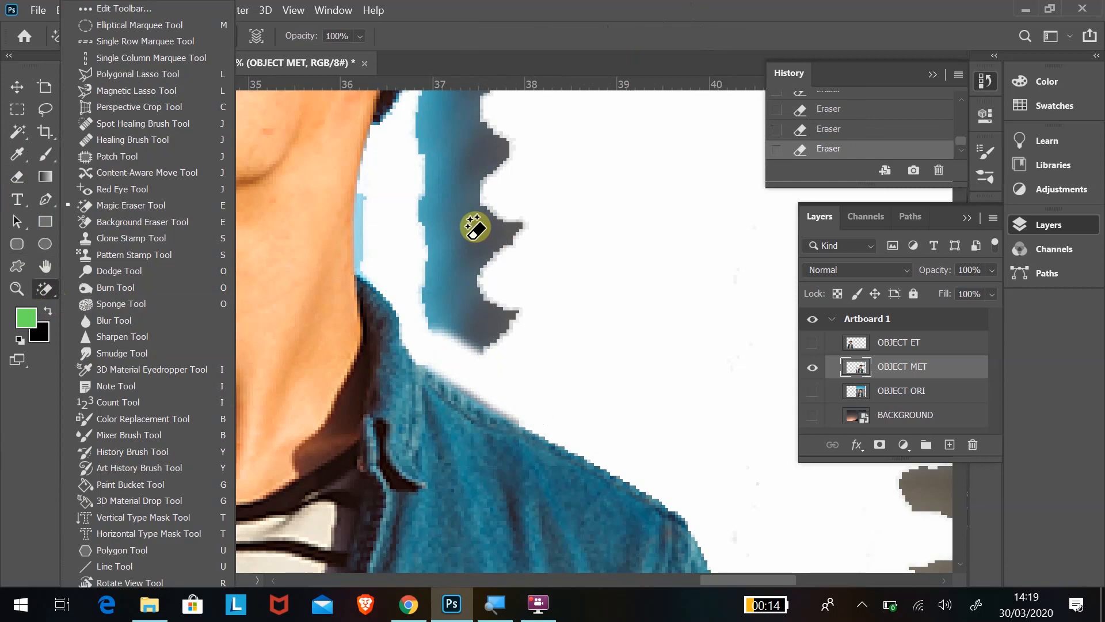
- Remove the isolated blue and gray strip beside the neck and its leftover specks with the Magic Eraser
click(467, 238)
click(446, 233)
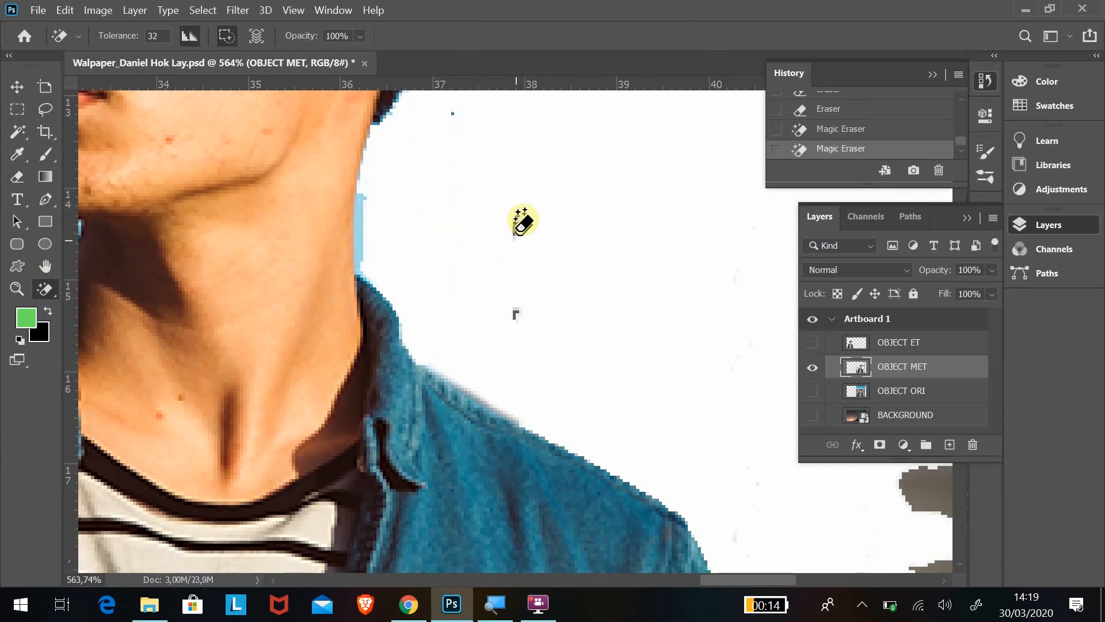
click(518, 226)
click(513, 316)
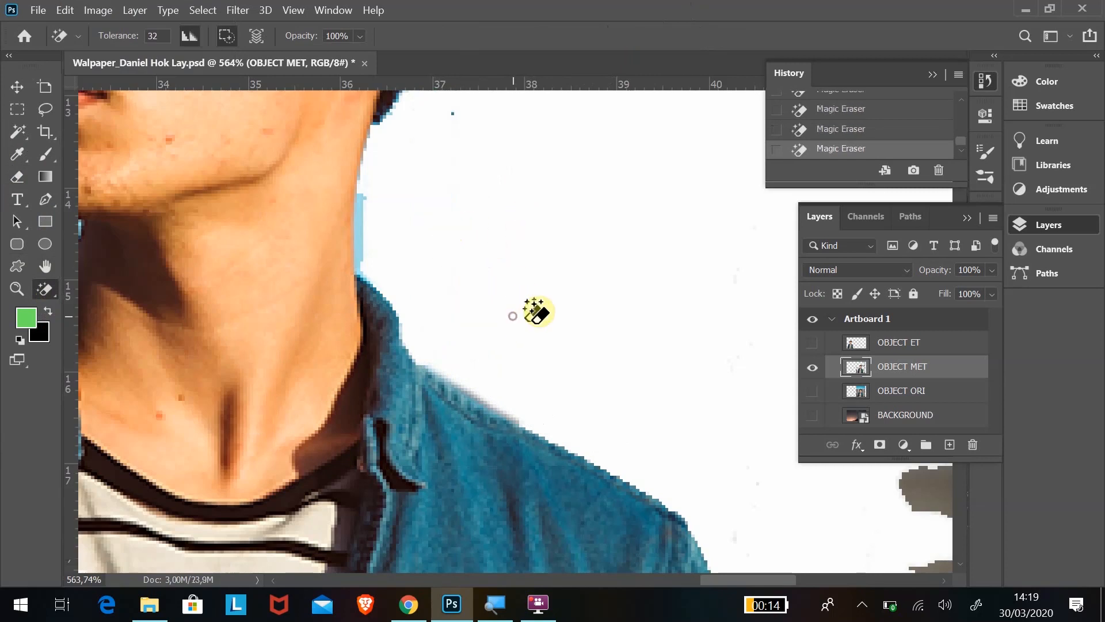
- Remove the gray gap between the jacket and sleeve and the dark background in the photo's lower corner with the Magic Eraser
scroll(530, 317, down, 10)
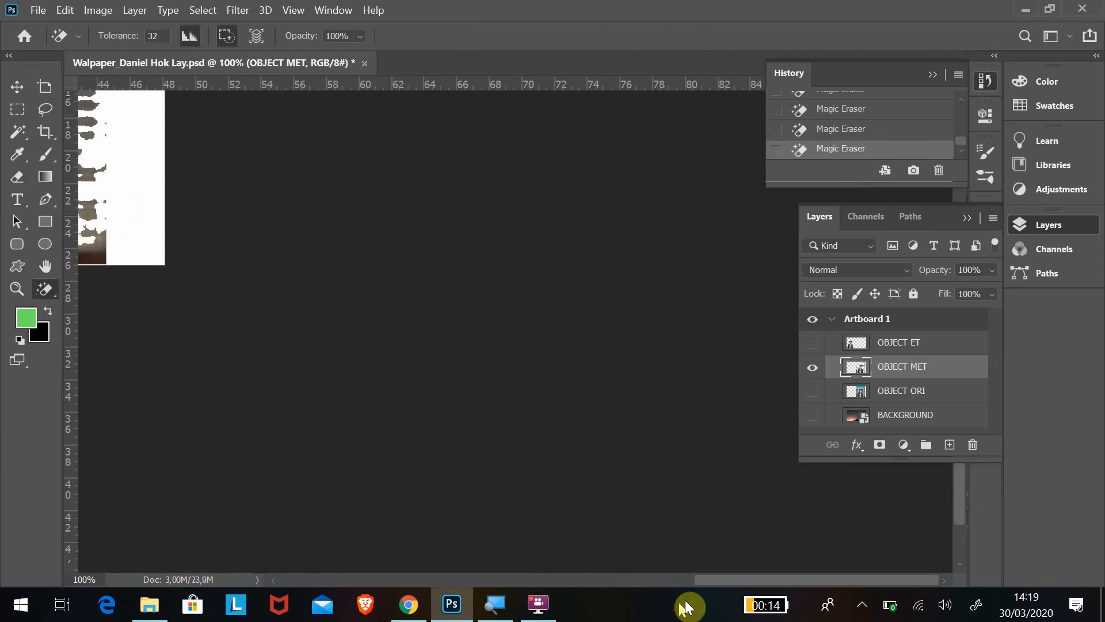
drag(703, 580, 571, 589)
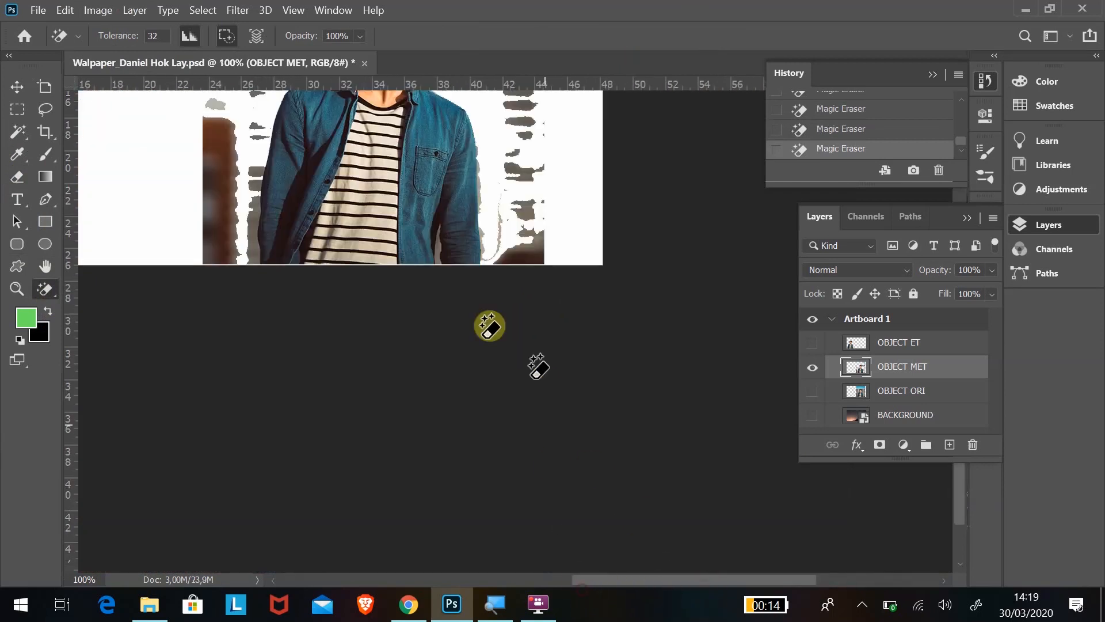
scroll(425, 295, up, 4)
scroll(447, 323, up, 4)
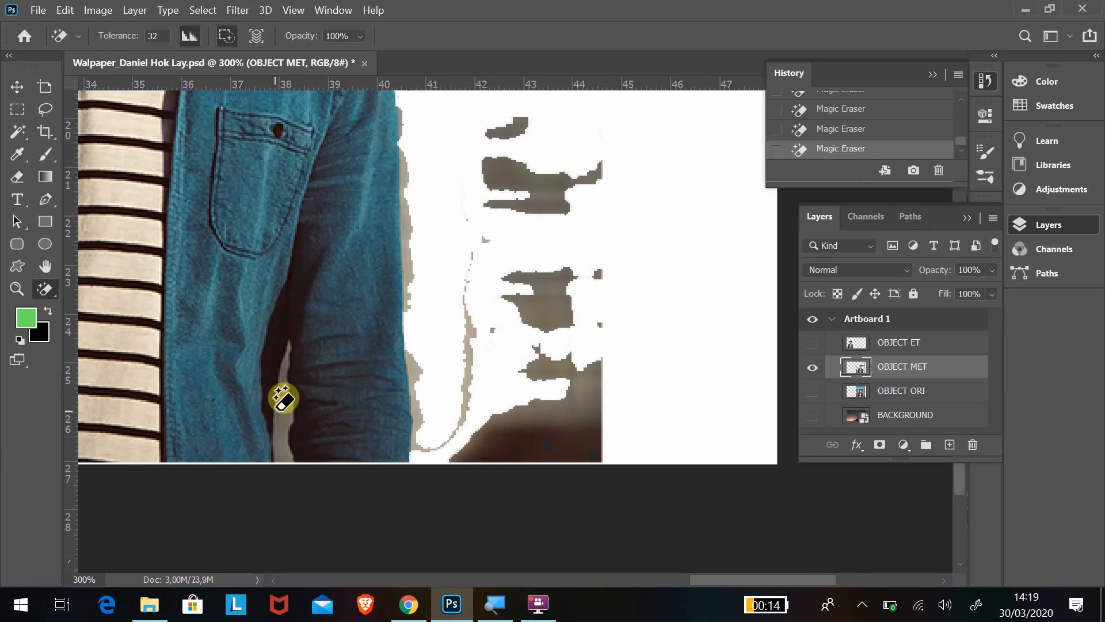
click(282, 409)
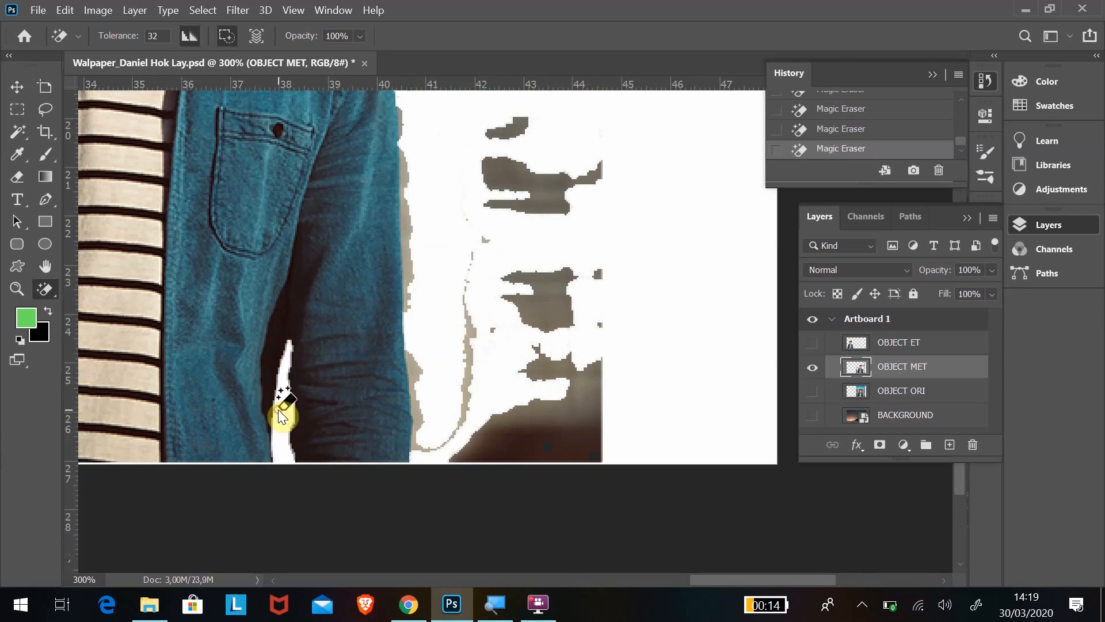
click(533, 447)
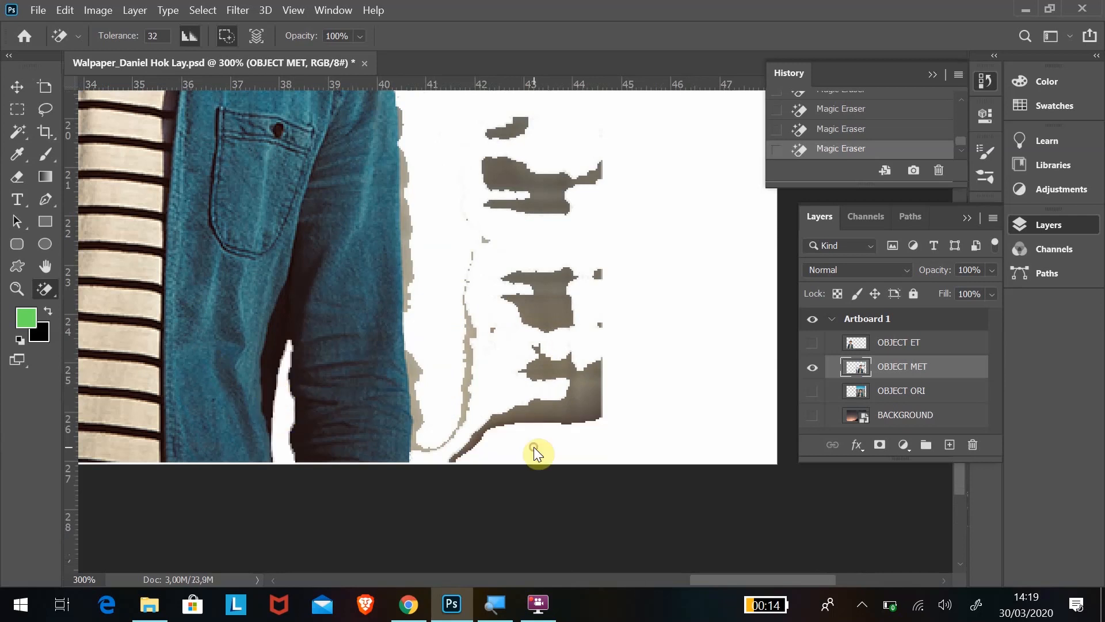
click(551, 408)
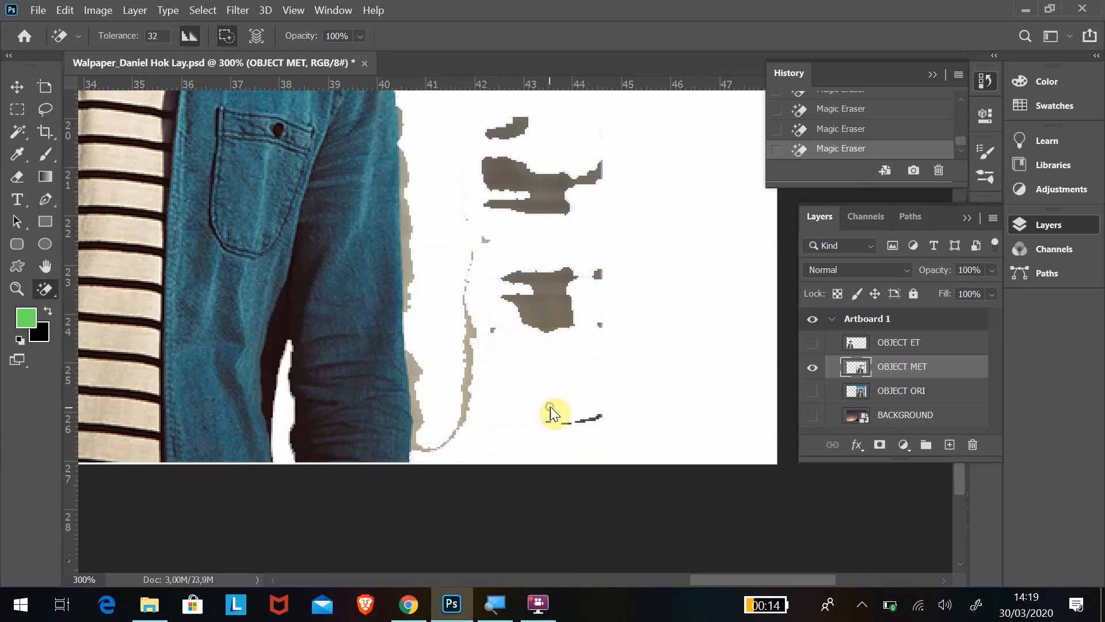
- Remove the beige strip along the sleeve's outer edge and the large gray building patches beside it with the Magic Eraser
click(413, 366)
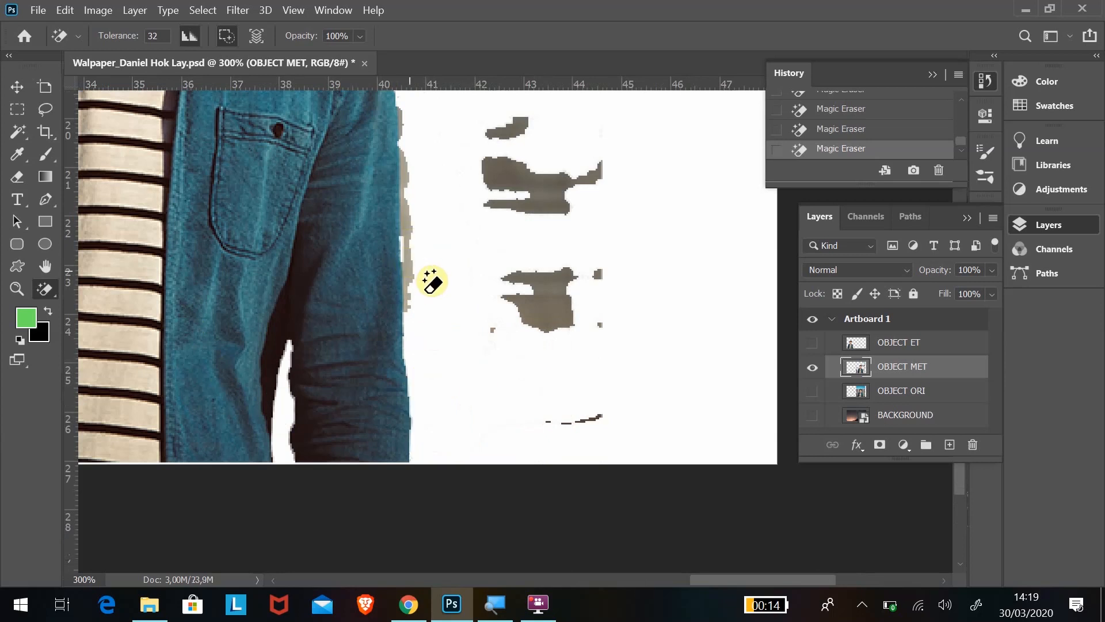
click(412, 265)
click(513, 161)
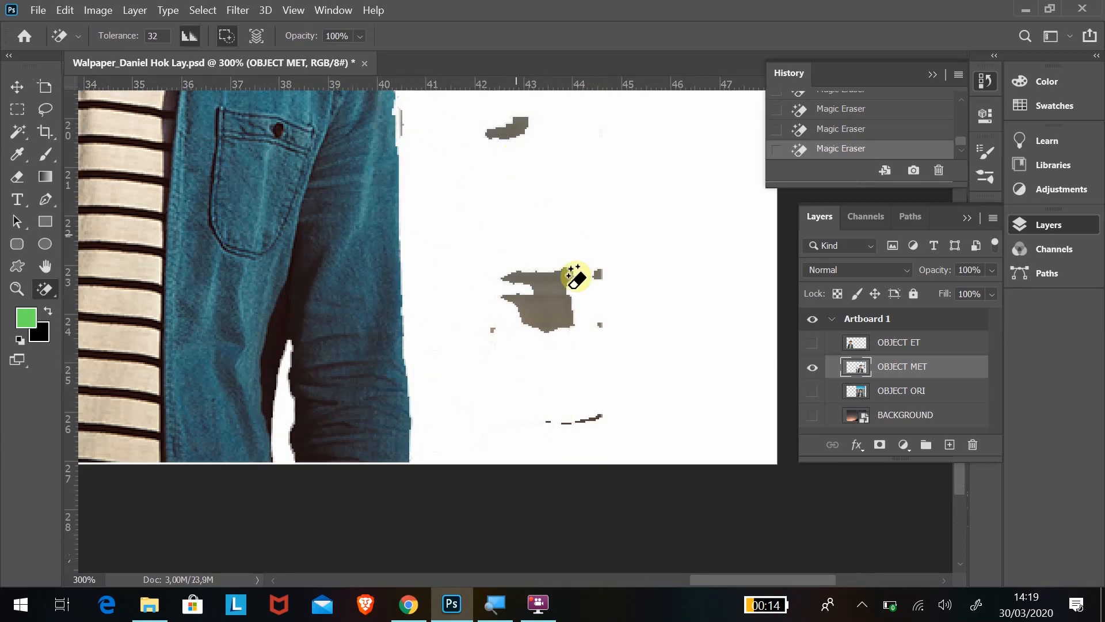
click(575, 281)
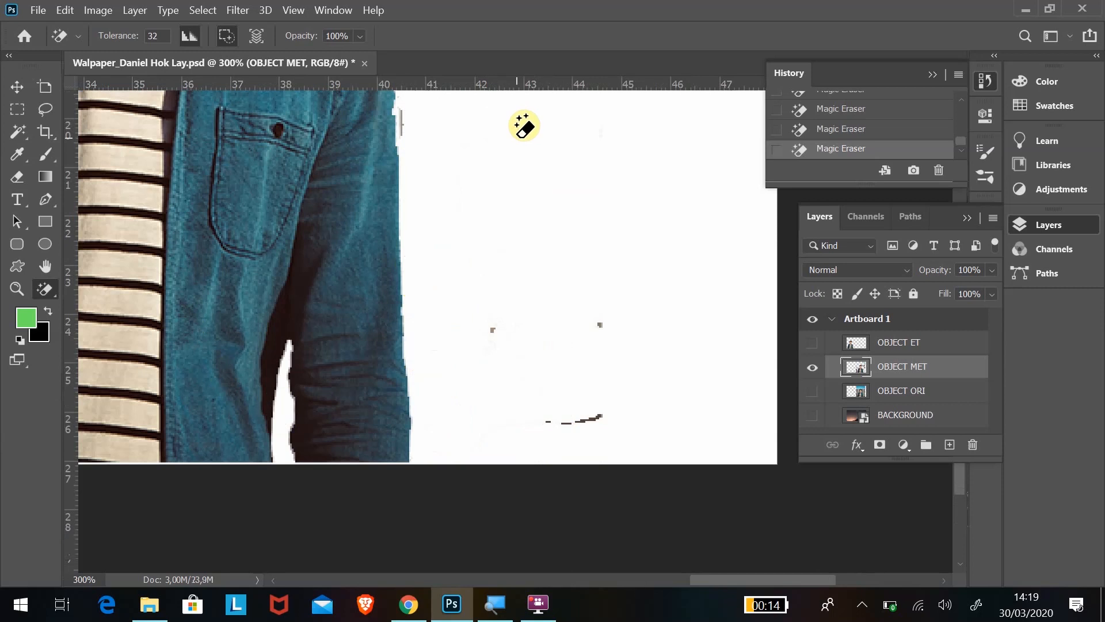
- Remove the dark patches and blue sky strips around both sides of the head with the Magic Eraser
key(ctrl+minus)
key(ctrl+minus)
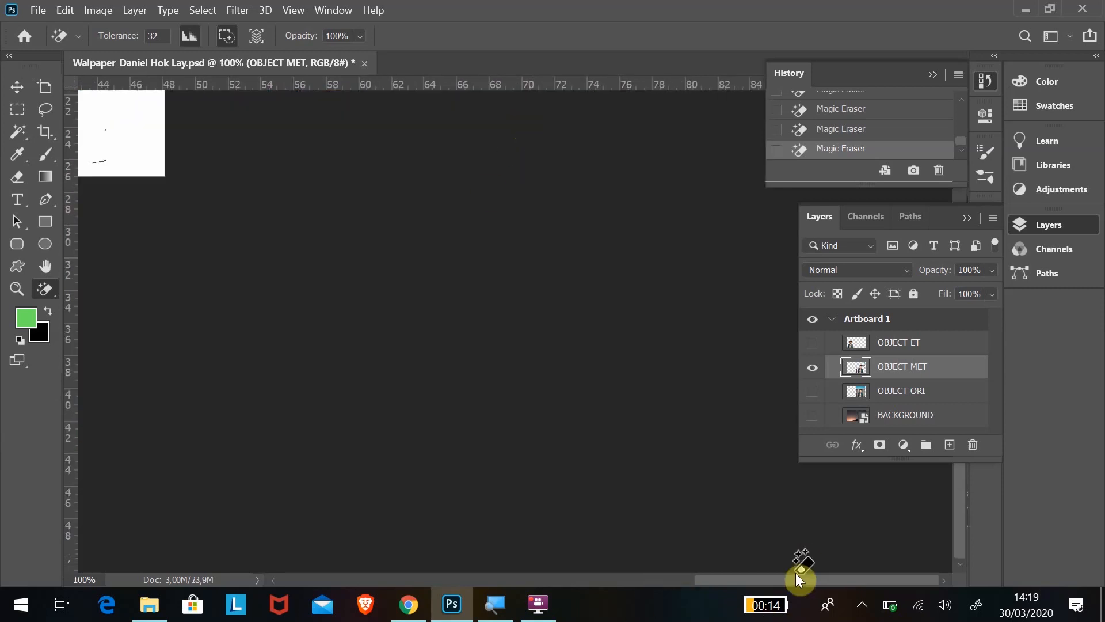
drag(799, 580, 657, 580)
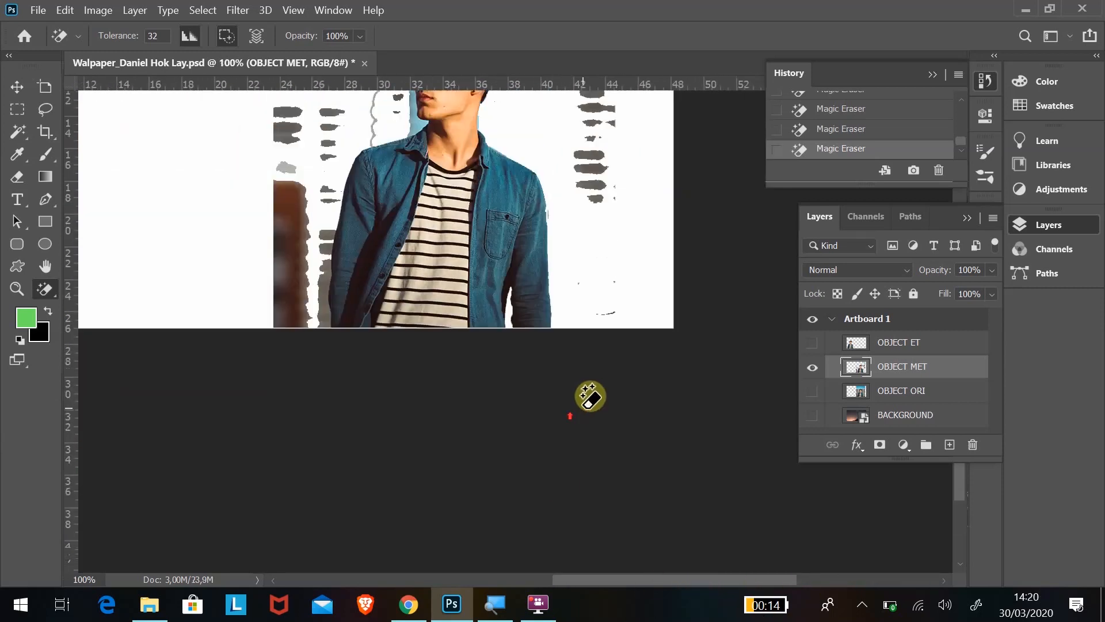
scroll(591, 403, up, 2)
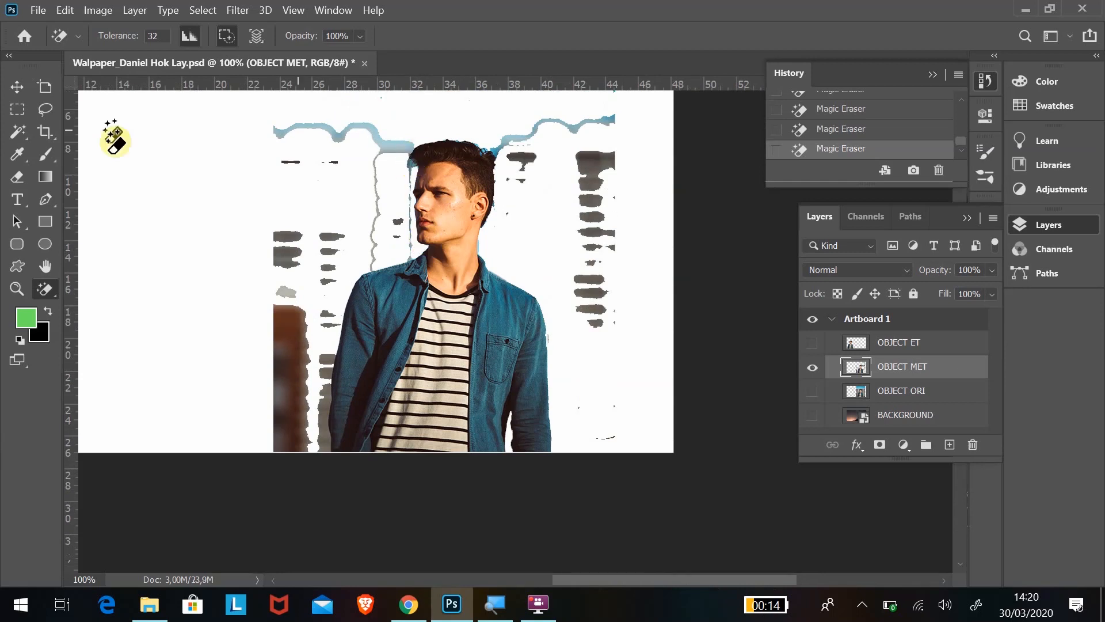
click(17, 289)
drag(484, 138, 530, 231)
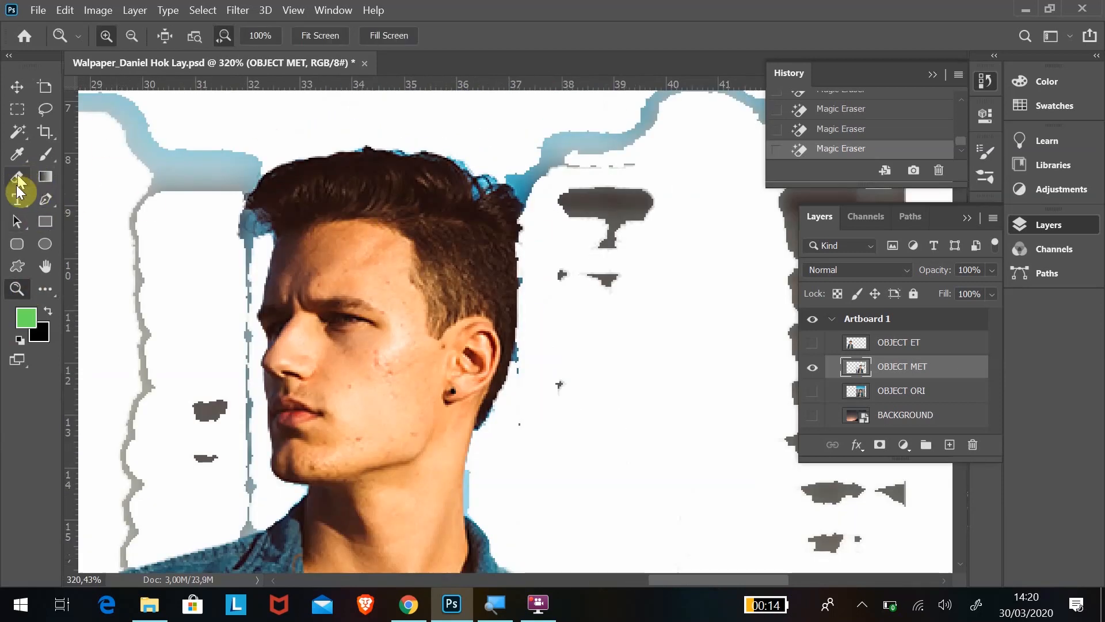
click(46, 286)
click(115, 310)
click(609, 202)
click(607, 279)
click(567, 143)
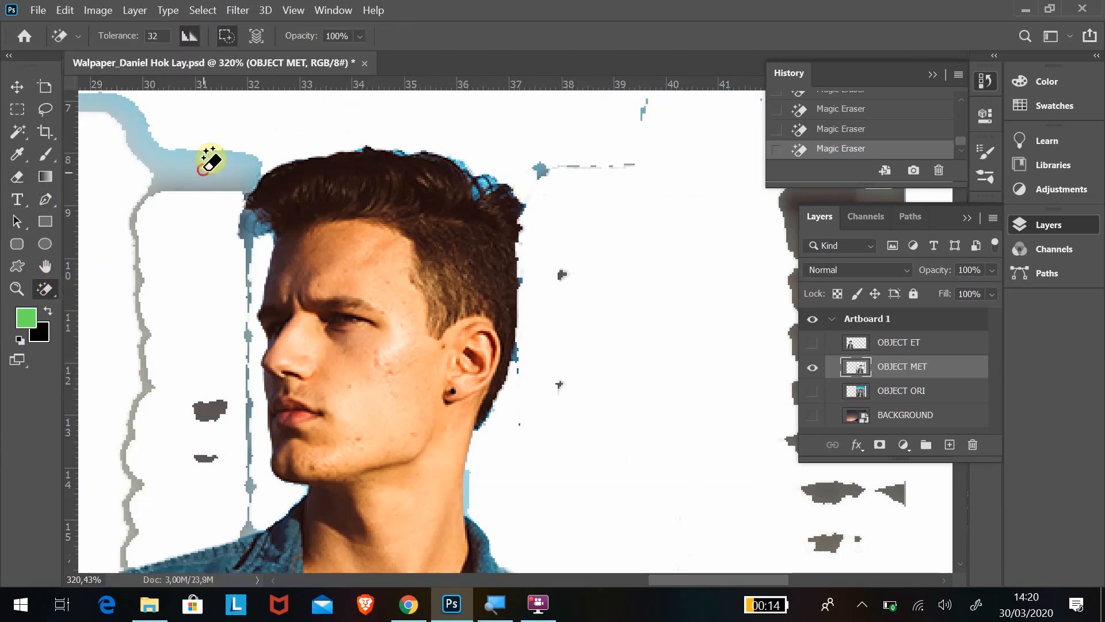
click(206, 166)
click(249, 230)
- Erase the building and sky remnants along both outer sides of the man using the Eraser with a 66-pixel brush
key(ctrl+minus)
key(ctrl+minus)
key(ctrl+minus)
drag(715, 581, 575, 581)
scroll(236, 119, up, 4)
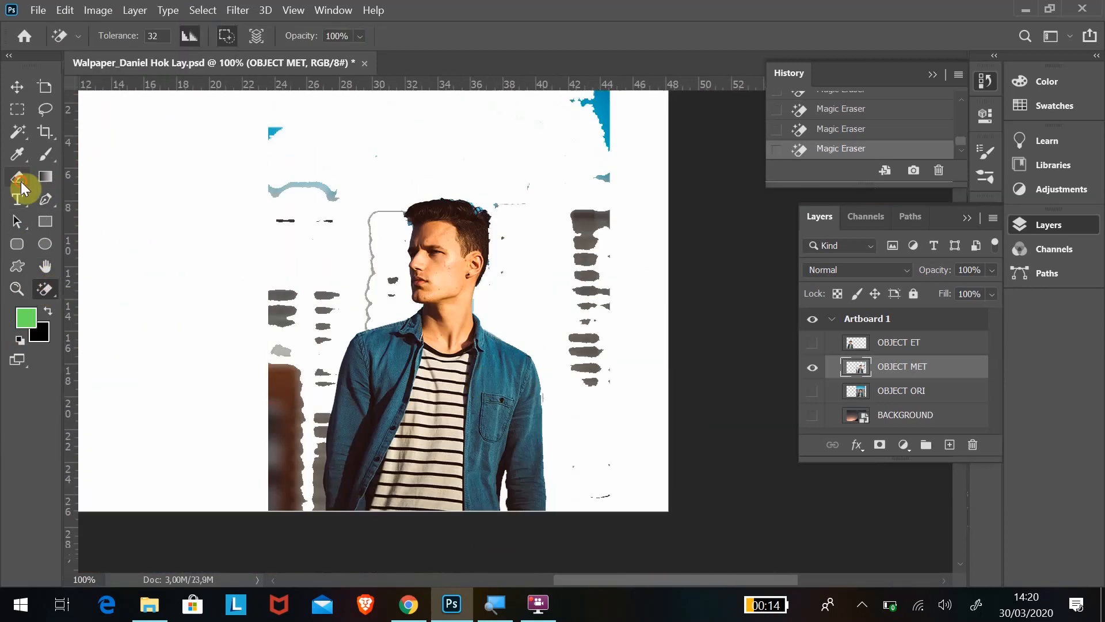
click(21, 180)
click(126, 36)
drag(98, 90, 113, 92)
mouse_move(321, 184)
mouse_down()
mouse_move(260, 353)
mouse_move(290, 475)
mouse_move(293, 416)
mouse_move(359, 307)
mouse_move(363, 242)
mouse_up()
drag(604, 224, 572, 468)
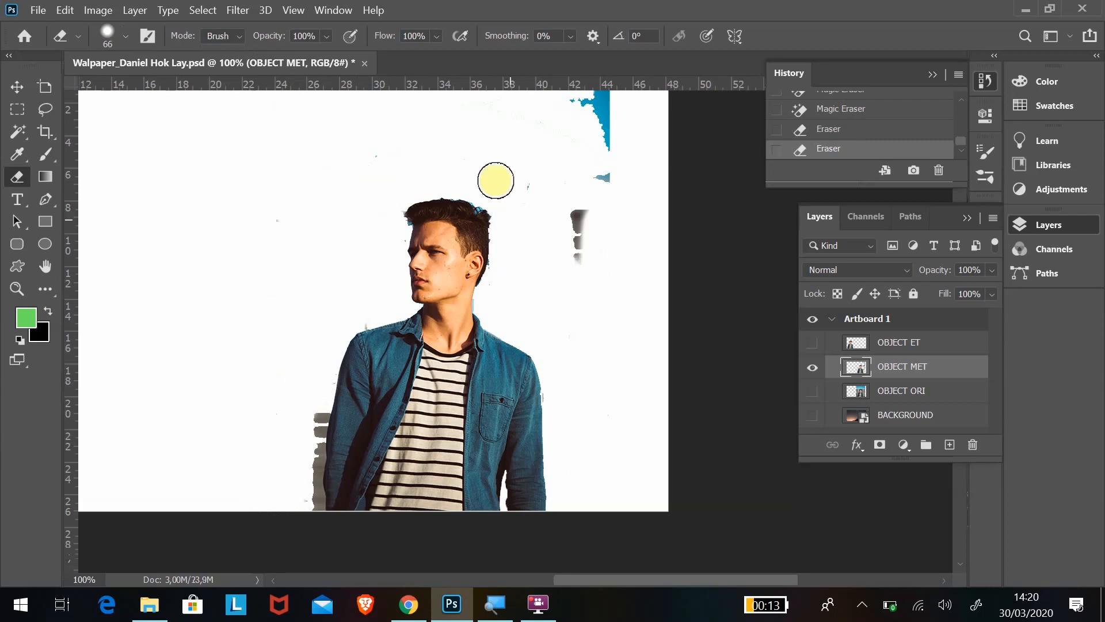
- Erase the blue sky corner, the remaining dark patch, the specks above the head and the gray strip beside the lower sleeve
drag(606, 176, 606, 95)
drag(582, 213, 583, 294)
scroll(606, 172, up, 3)
drag(614, 182, 185, 167)
scroll(359, 230, down, 3)
mouse_move(308, 403)
mouse_down()
mouse_move(303, 481)
mouse_move(313, 395)
mouse_move(305, 484)
mouse_up()
- Clean up the background remnants close around the head using the Eraser with a 21-pixel brush
click(18, 288)
drag(494, 198, 544, 364)
click(16, 178)
click(125, 36)
drag(129, 90, 109, 85)
drag(501, 453, 495, 423)
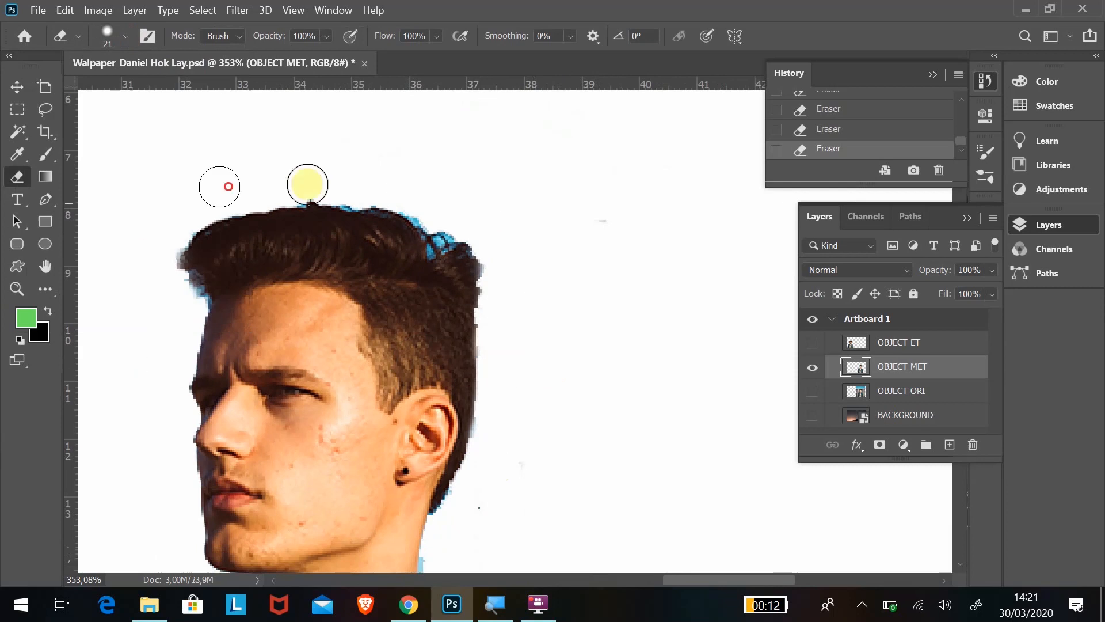
- Inspect the whole cutout on the OBJECT MET layer from the head down to the lower sleeves for leftovers
key(ctrl+minus)
key(ctrl+minus)
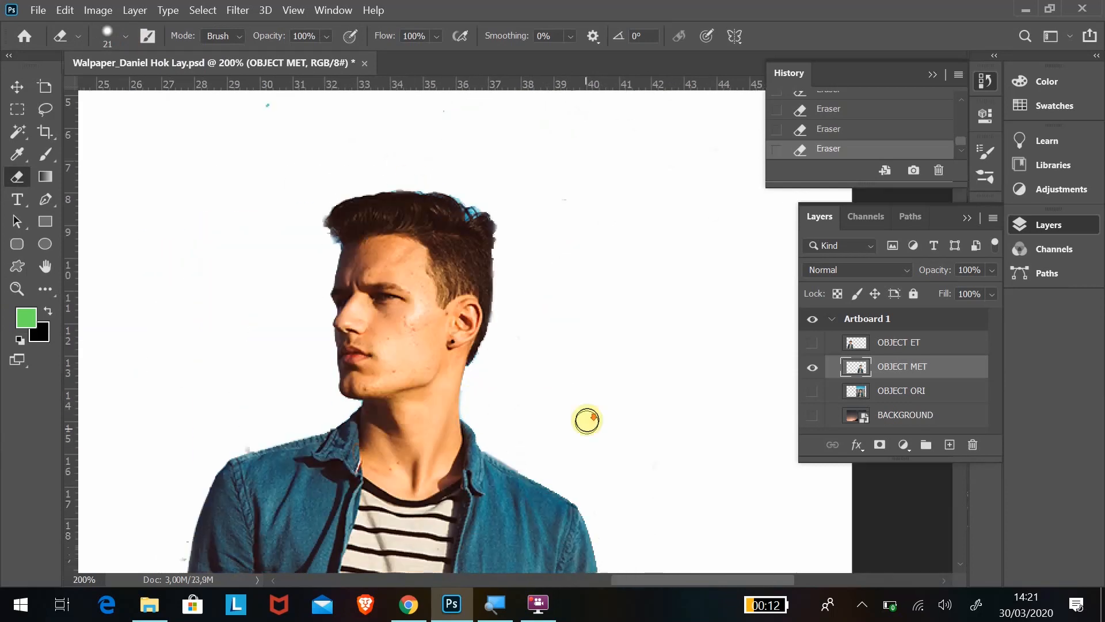
scroll(595, 403, down, 10)
scroll(607, 374, up, 7)
scroll(644, 371, down, 5)
key(ctrl+minus)
scroll(647, 357, right, 8)
scroll(646, 357, left, 8)
scroll(573, 368, up, 4)
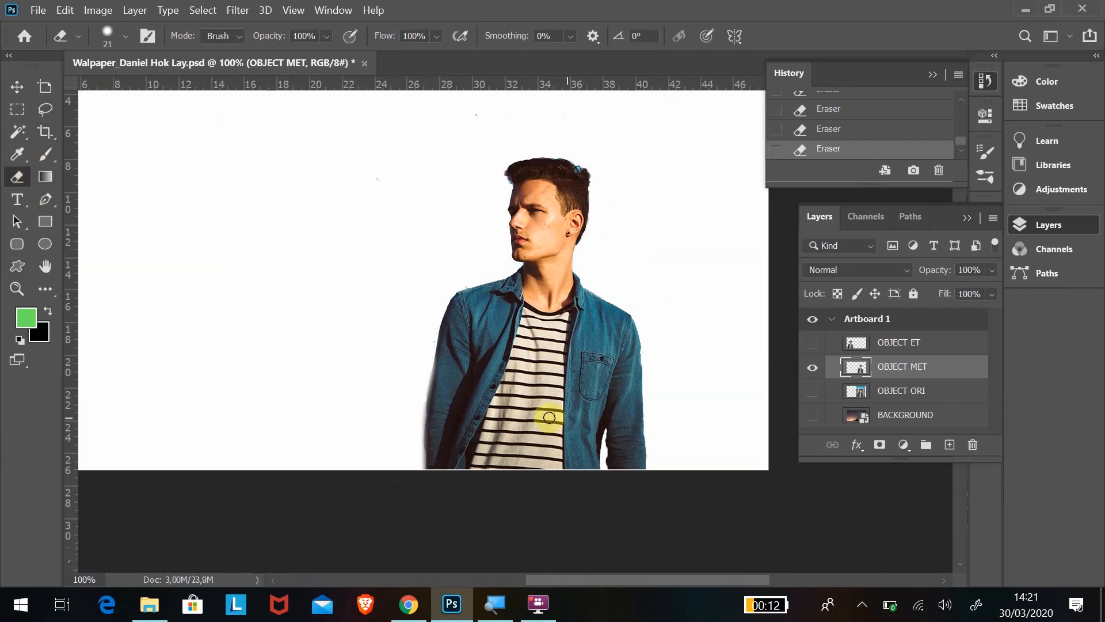
- Show the OBJECT ET layer and compare its cutout side by side with the one on OBJECT MET
click(812, 343)
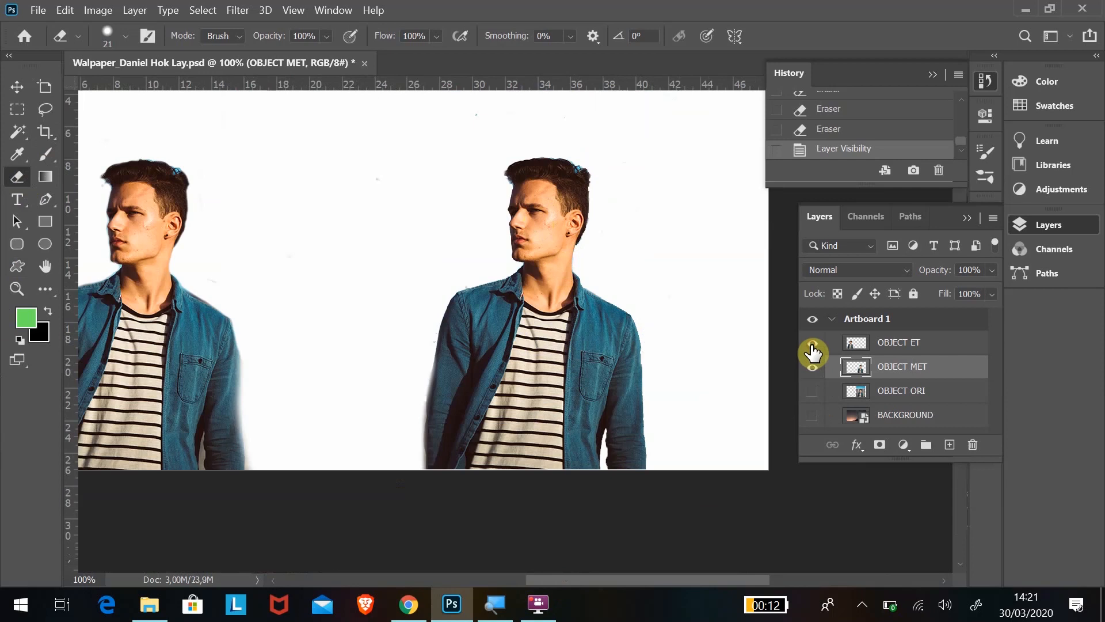
drag(747, 579, 720, 587)
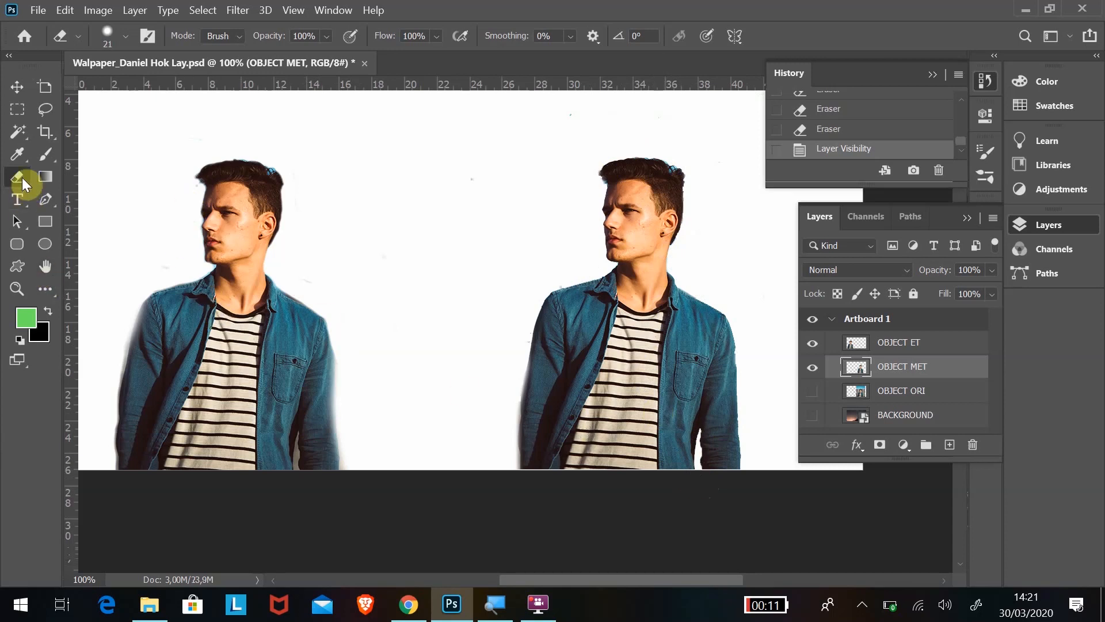
- Examine the list of extra tools and the tool variants grouped under the Type and Brush tools
click(47, 288)
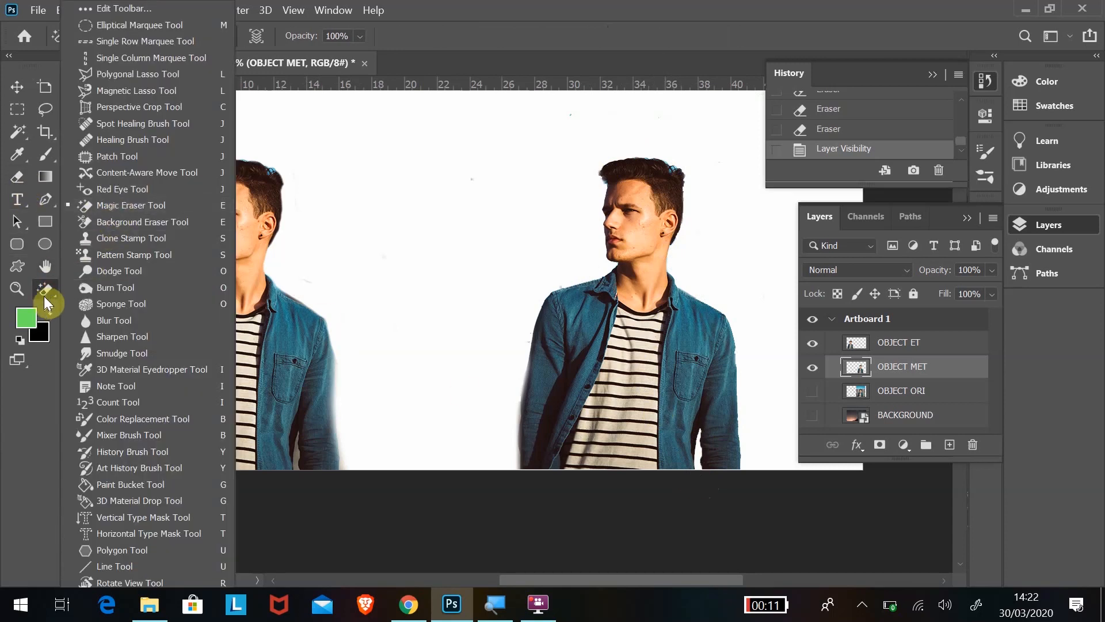
click(46, 292)
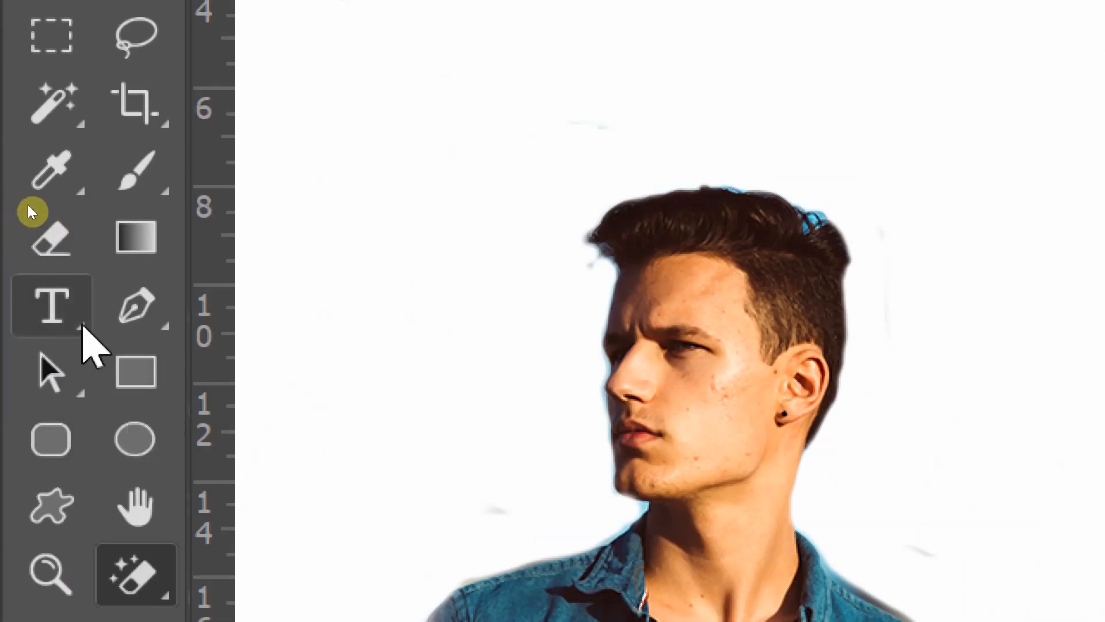
right_click(85, 324)
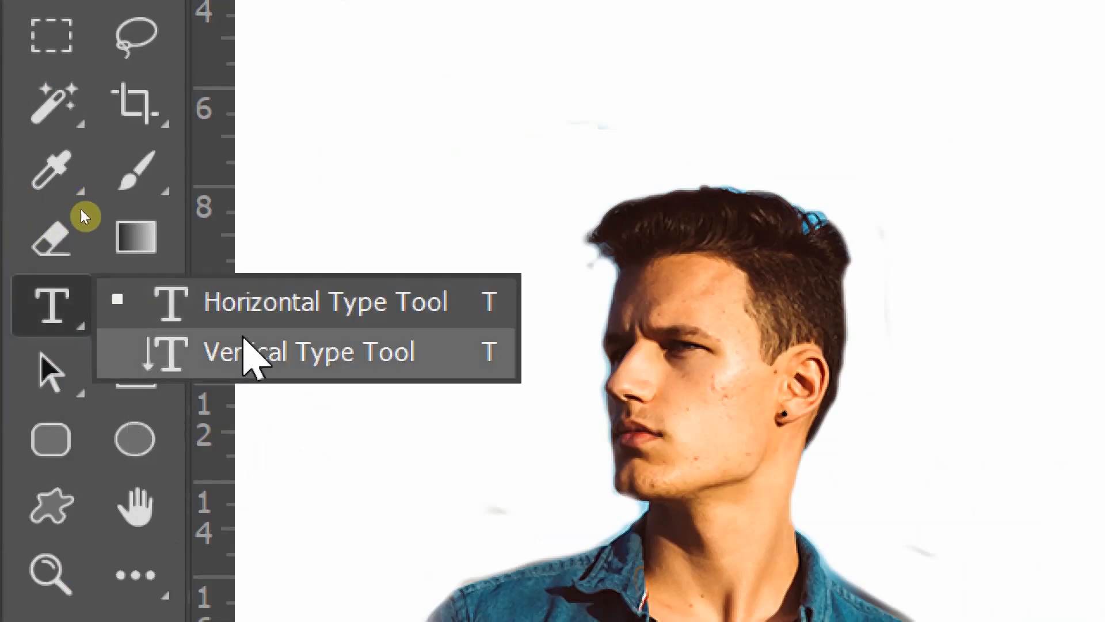
click(140, 242)
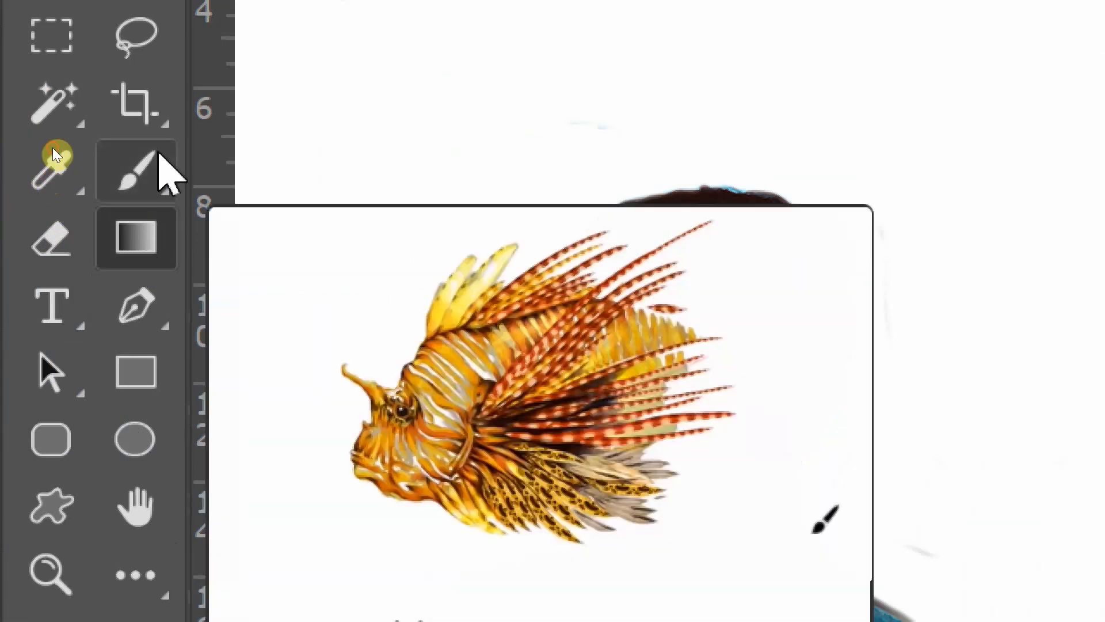
right_click(164, 171)
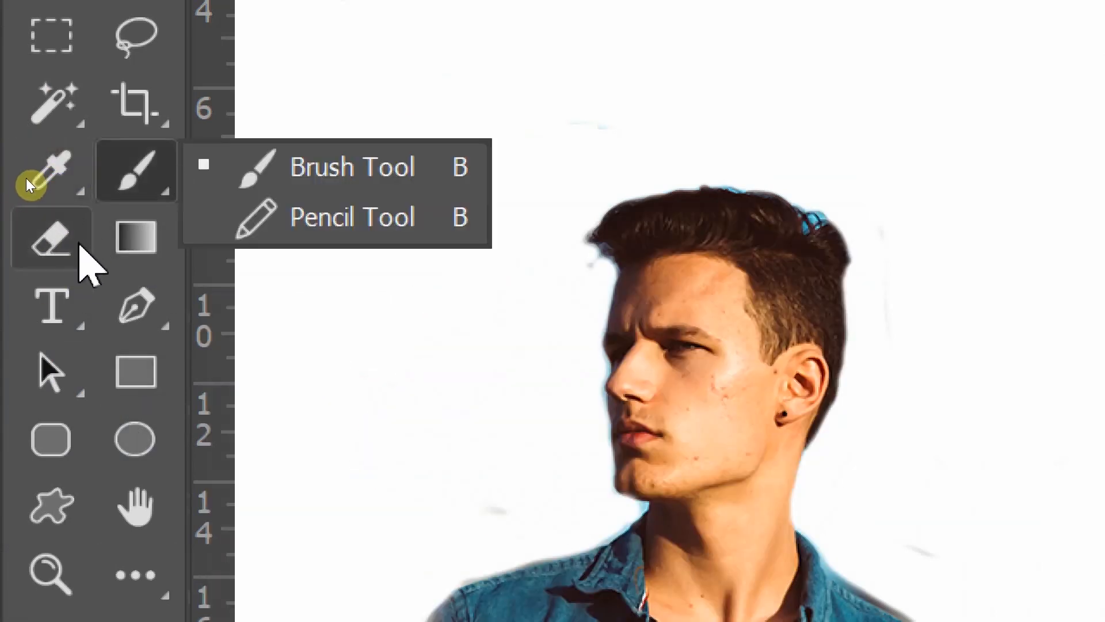
click(79, 244)
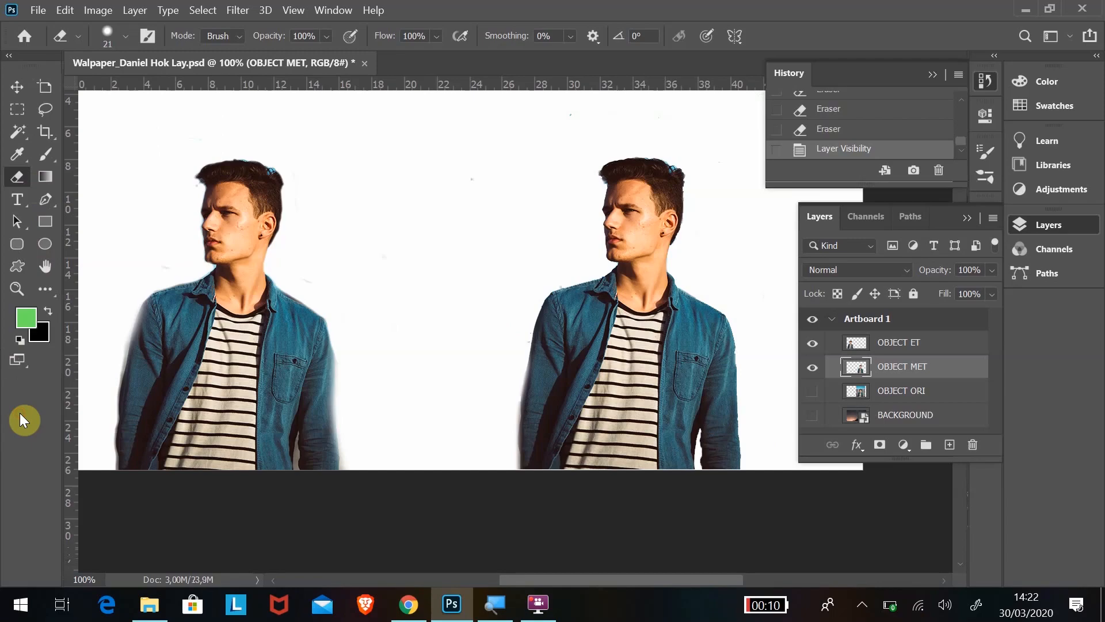
- Open the toolbar customization and move the Magic Eraser Tool from the extra tools into the Eraser Tool's group
click(45, 291)
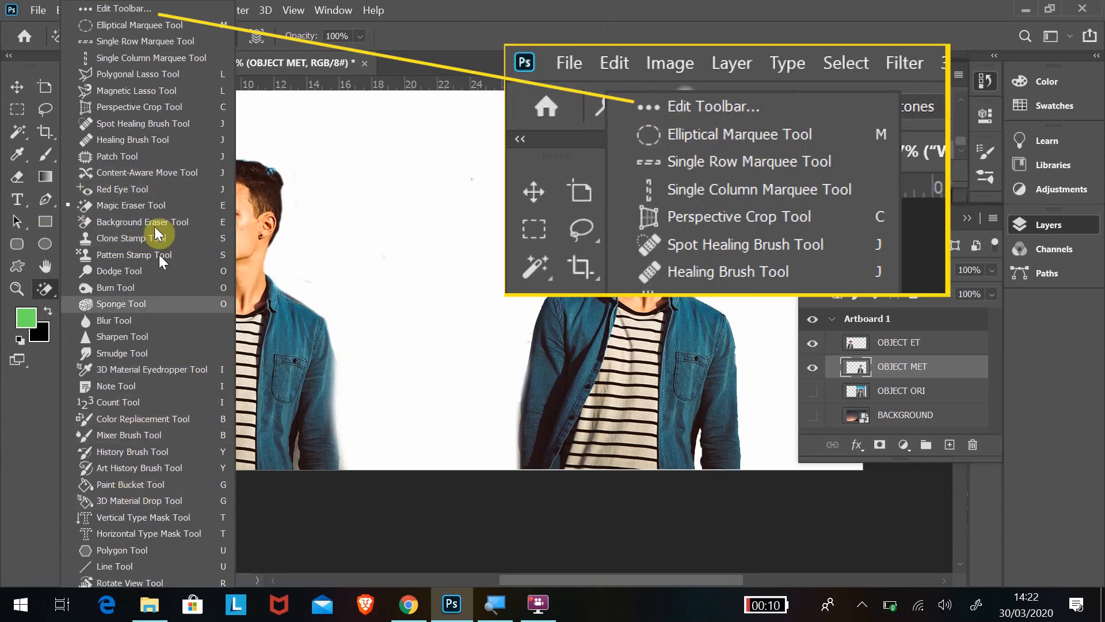
click(101, 8)
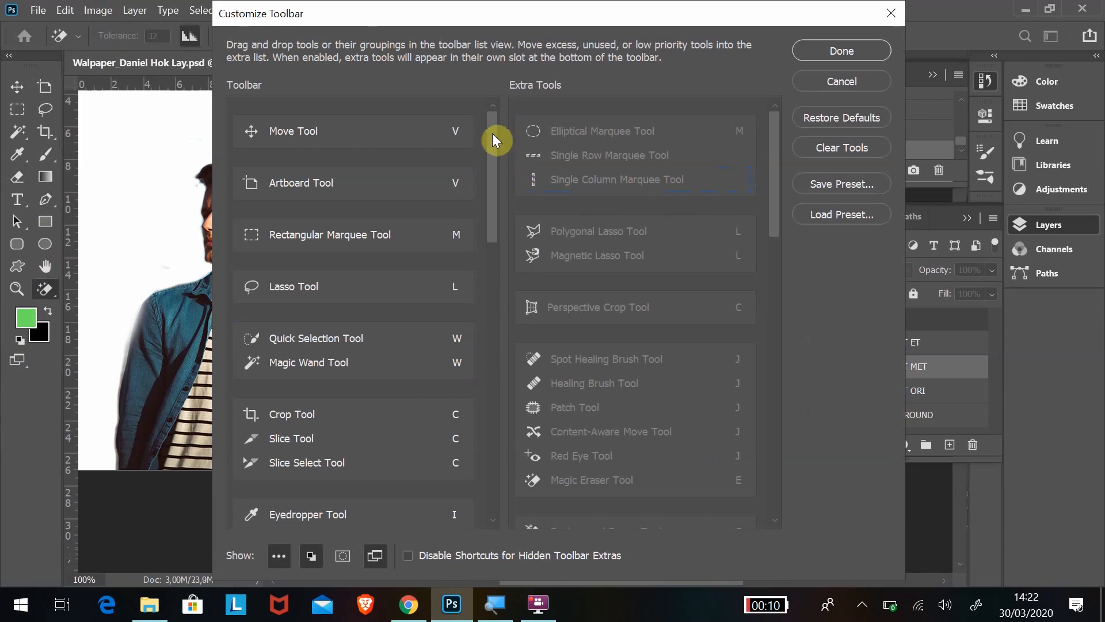
drag(492, 133, 489, 247)
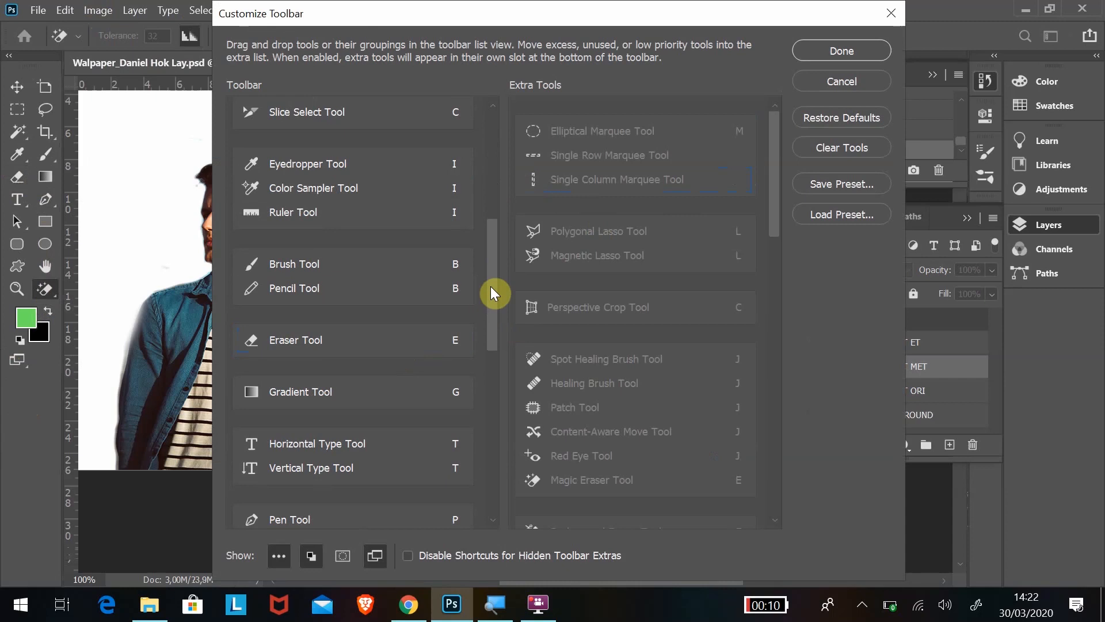
drag(491, 286, 492, 311)
mouse_move(778, 140)
mouse_down()
mouse_move(761, 258)
mouse_move(760, 217)
mouse_move(759, 239)
mouse_move(772, 208)
mouse_up()
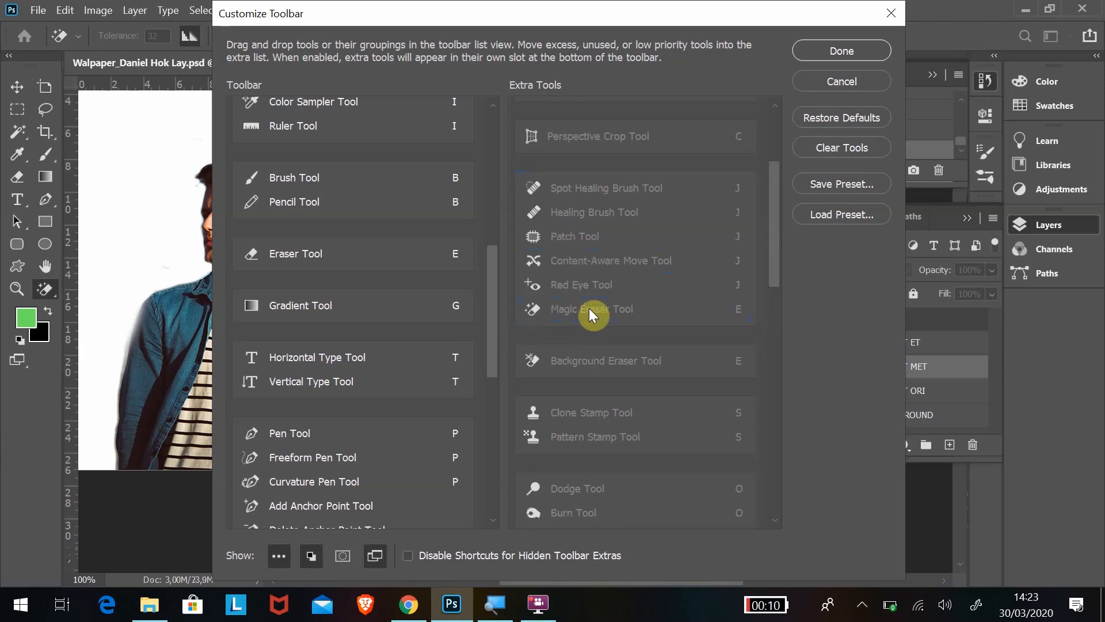
mouse_move(589, 309)
mouse_down()
mouse_move(446, 268)
mouse_move(312, 260)
mouse_up()
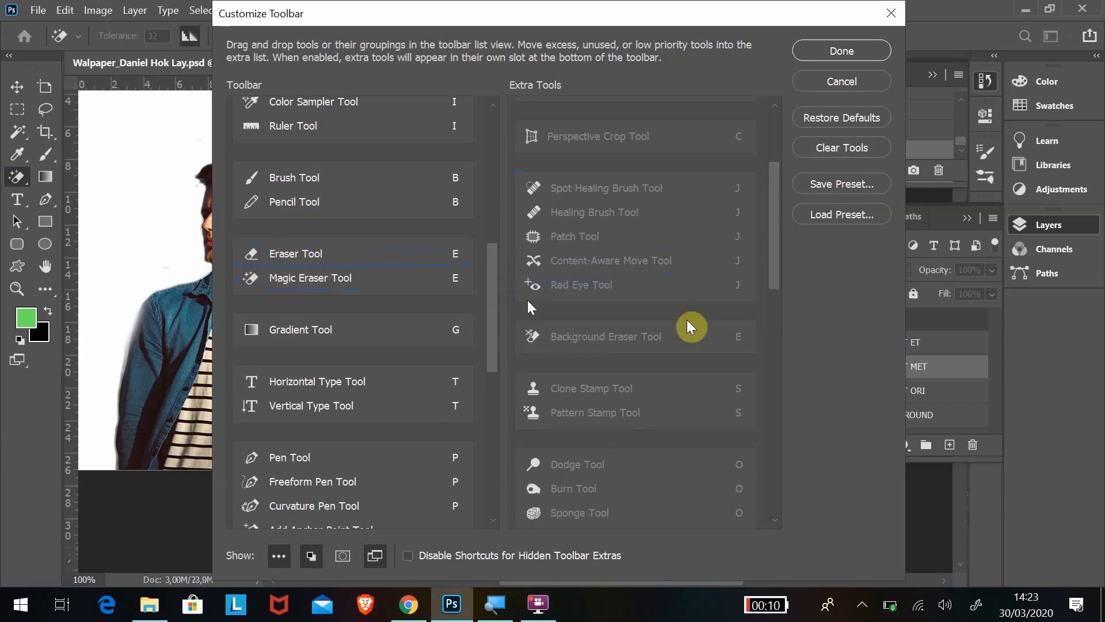
- Add the Background Eraser Tool to the Eraser group below the Magic Eraser Tool
scroll(653, 305, up, 1)
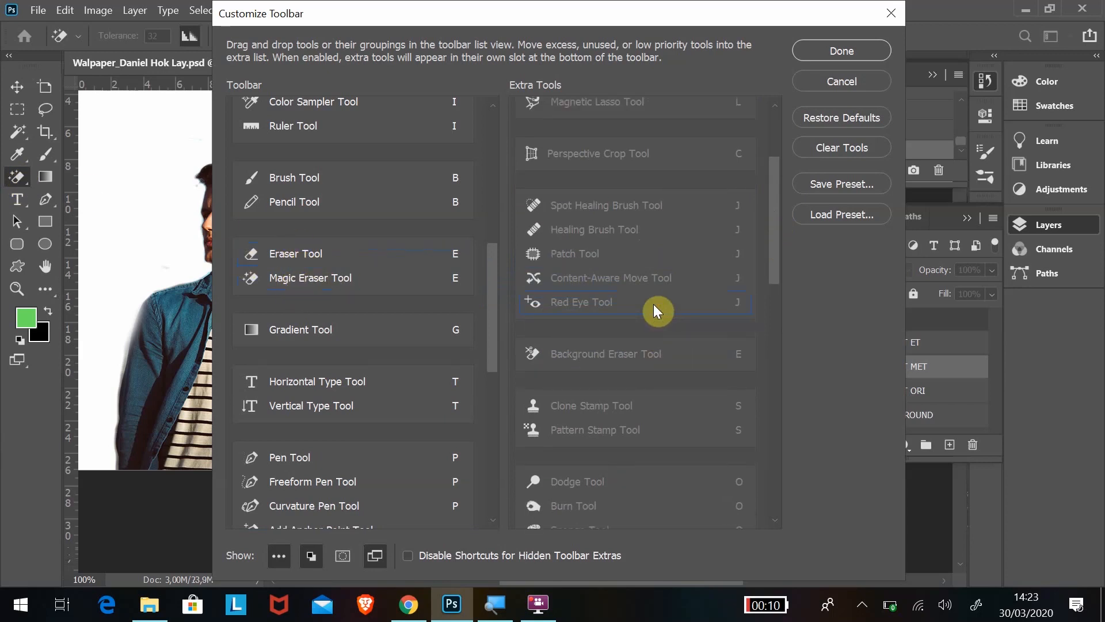
scroll(654, 305, down, 2)
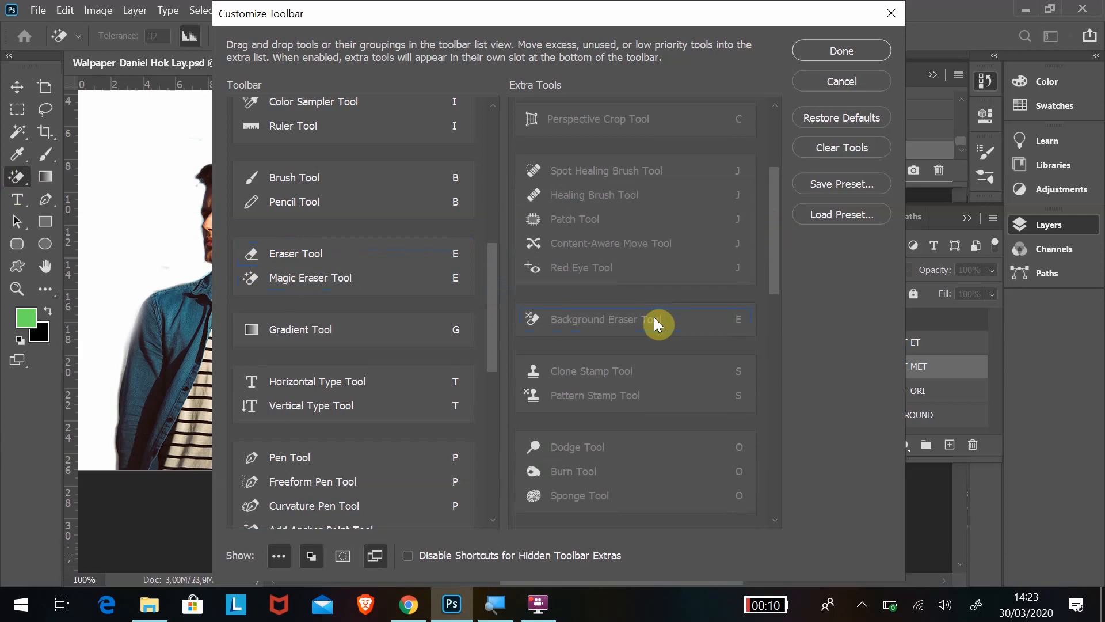
mouse_move(655, 321)
mouse_down()
mouse_move(484, 313)
mouse_move(407, 284)
mouse_move(382, 291)
mouse_up()
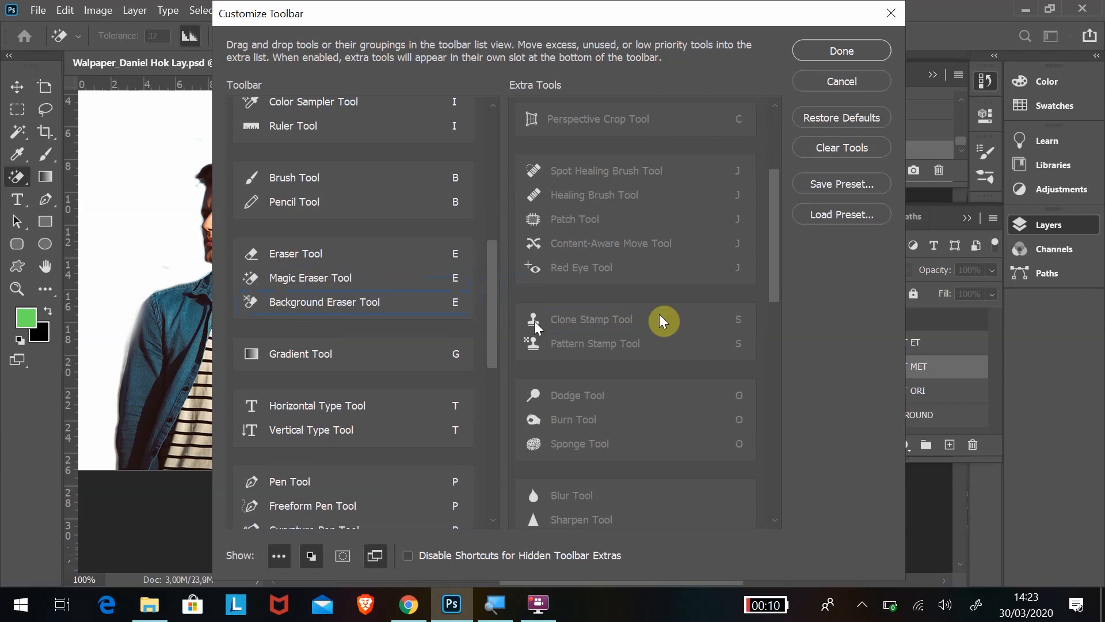
- Apply the toolbar customization and check the tools grouped under the Eraser Tool
click(843, 51)
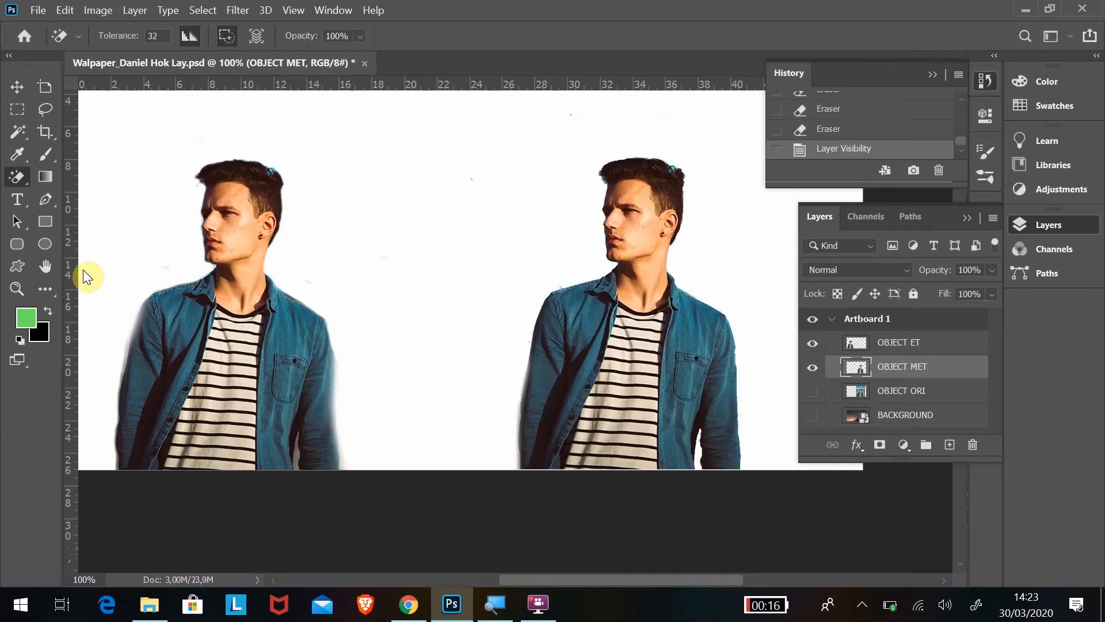
click(16, 185)
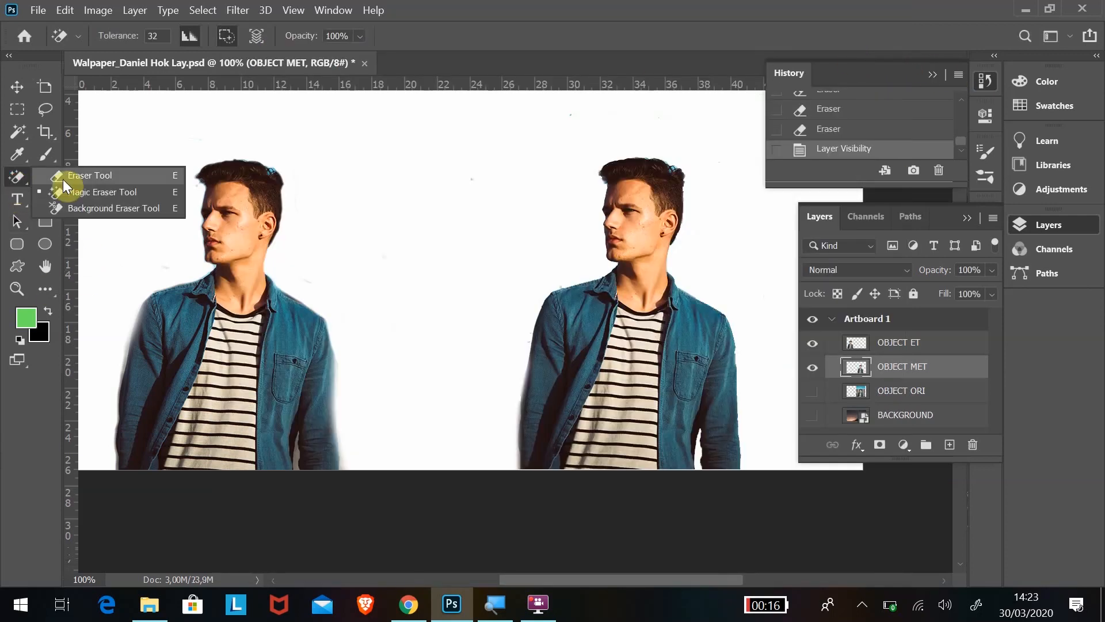
click(20, 174)
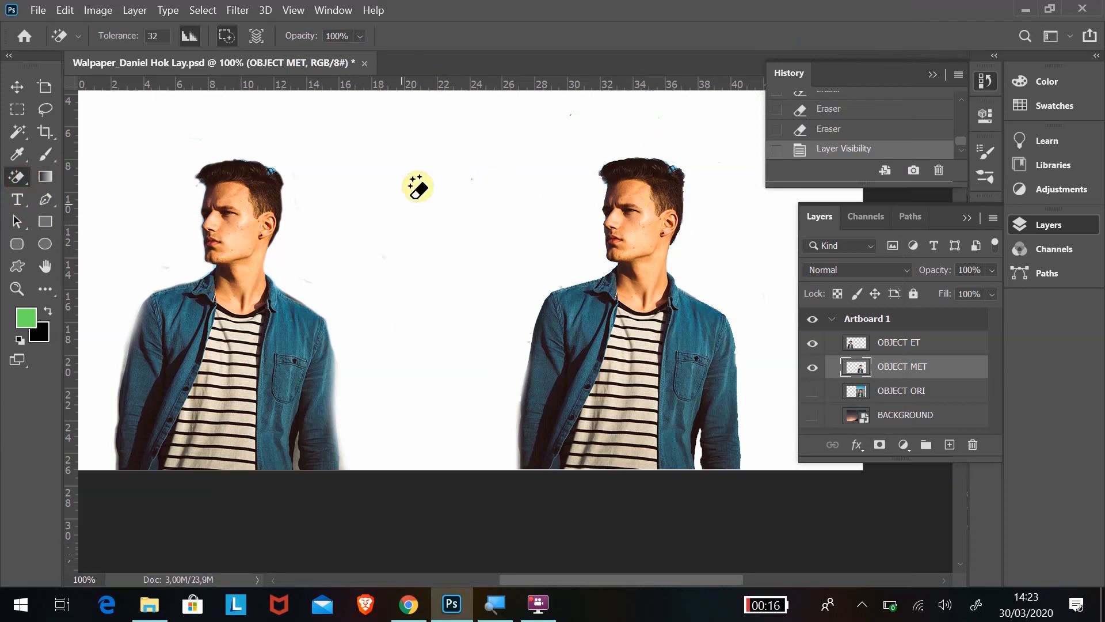
- Move the OBJECT MET cutout to the middle of the artboard, and leave only the OBJECT ORI layer visible
click(17, 88)
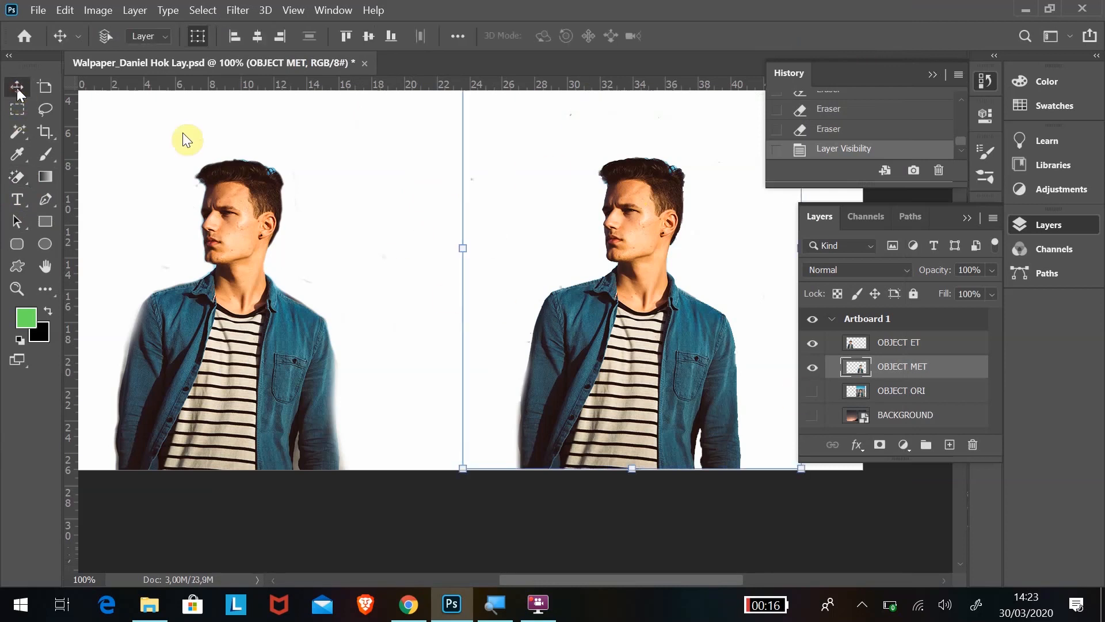
drag(619, 288, 465, 285)
click(812, 343)
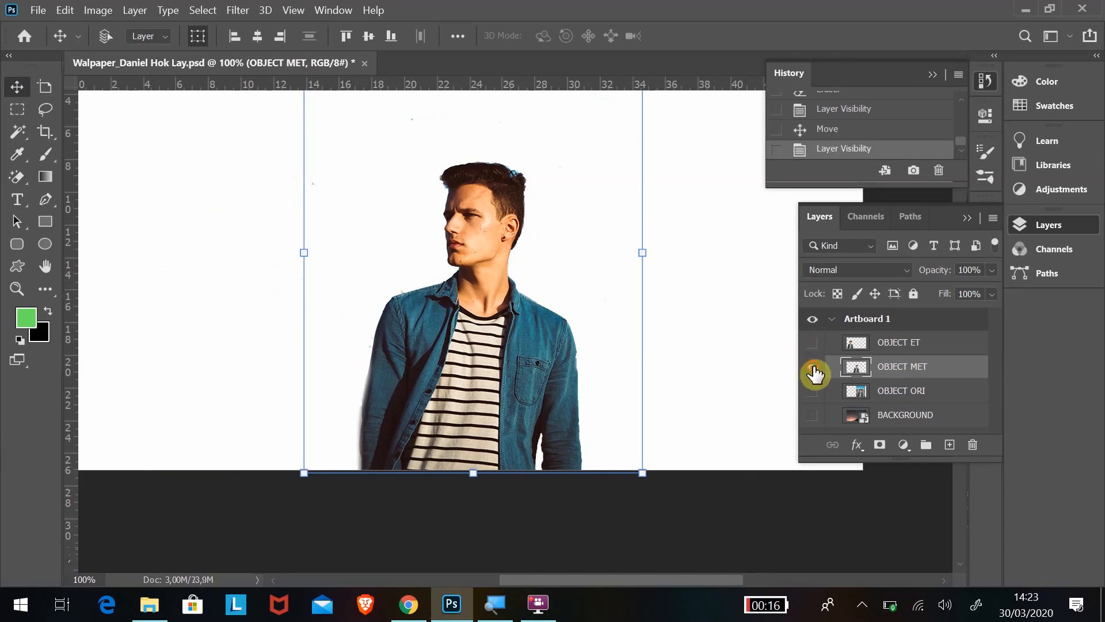
click(812, 366)
click(811, 390)
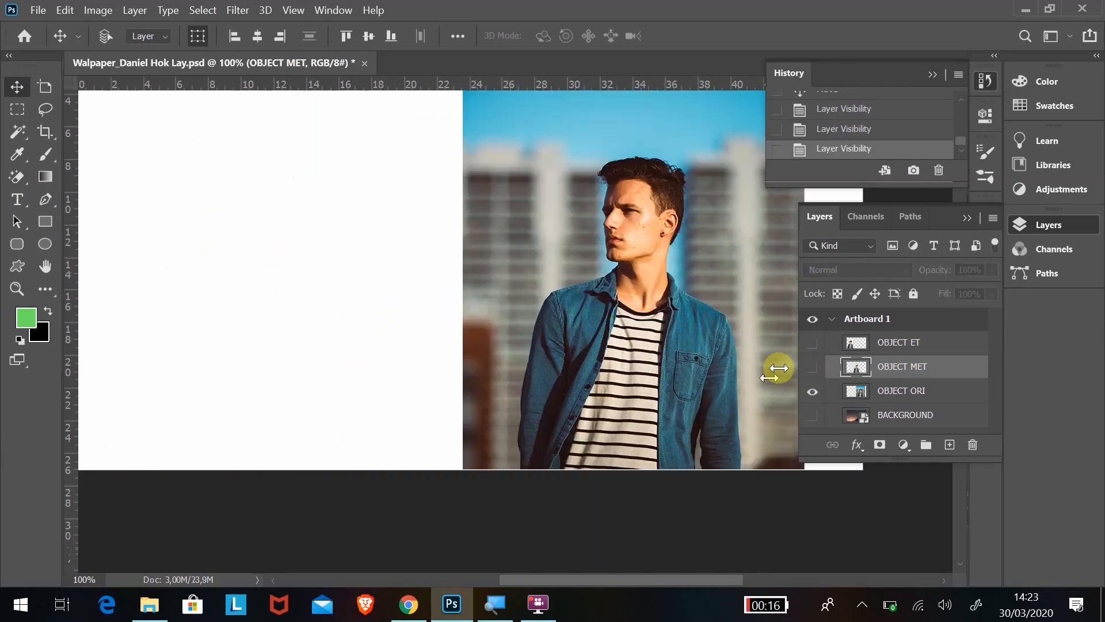
- Duplicate the OBJECT ORI layer under the name OBJECT BET and hide the original
click(915, 396)
drag(896, 396, 949, 449)
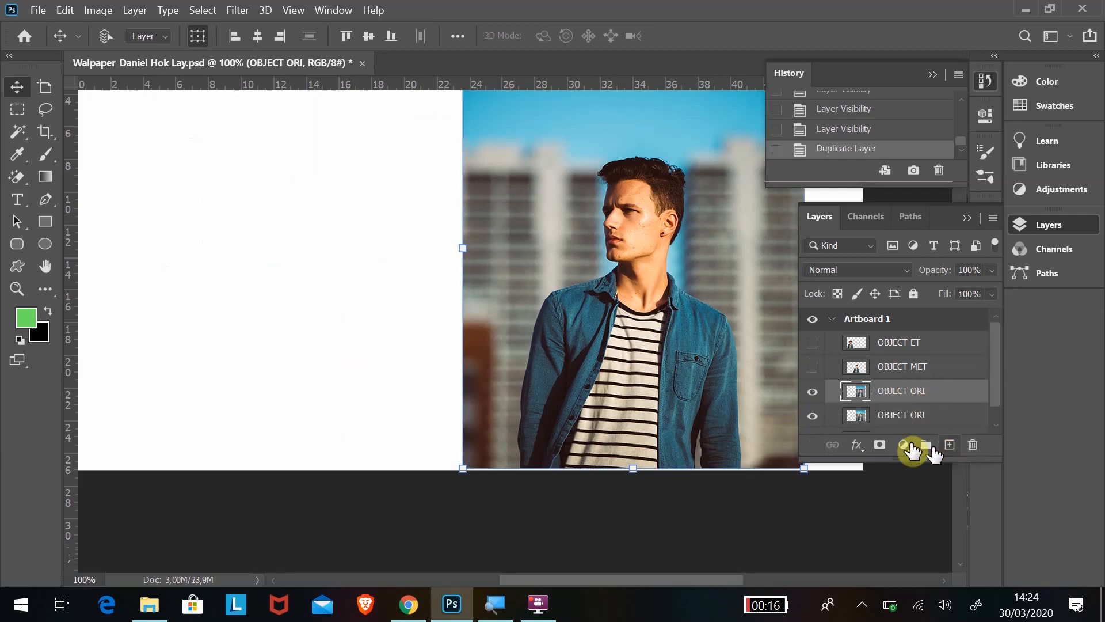
scroll(842, 384, down, 1)
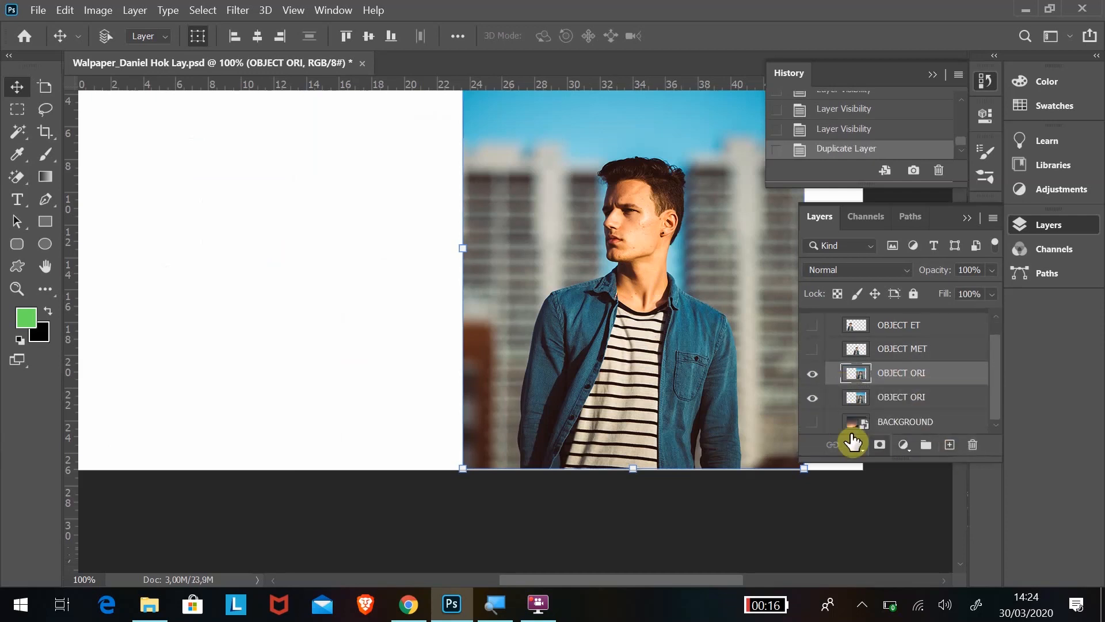
click(812, 398)
double_click(914, 375)
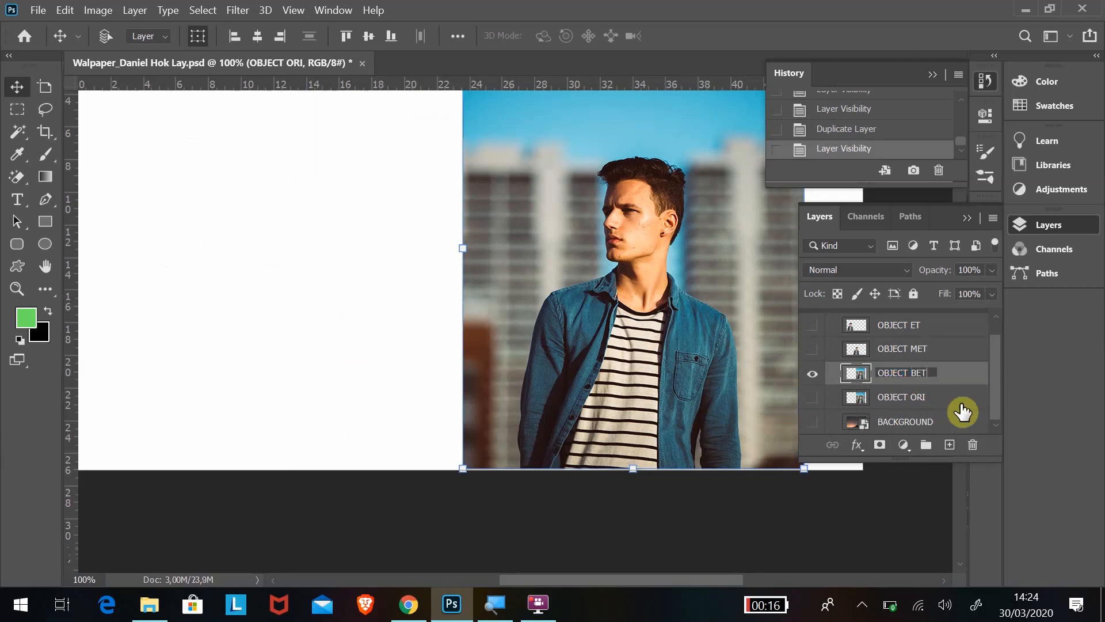
click(972, 373)
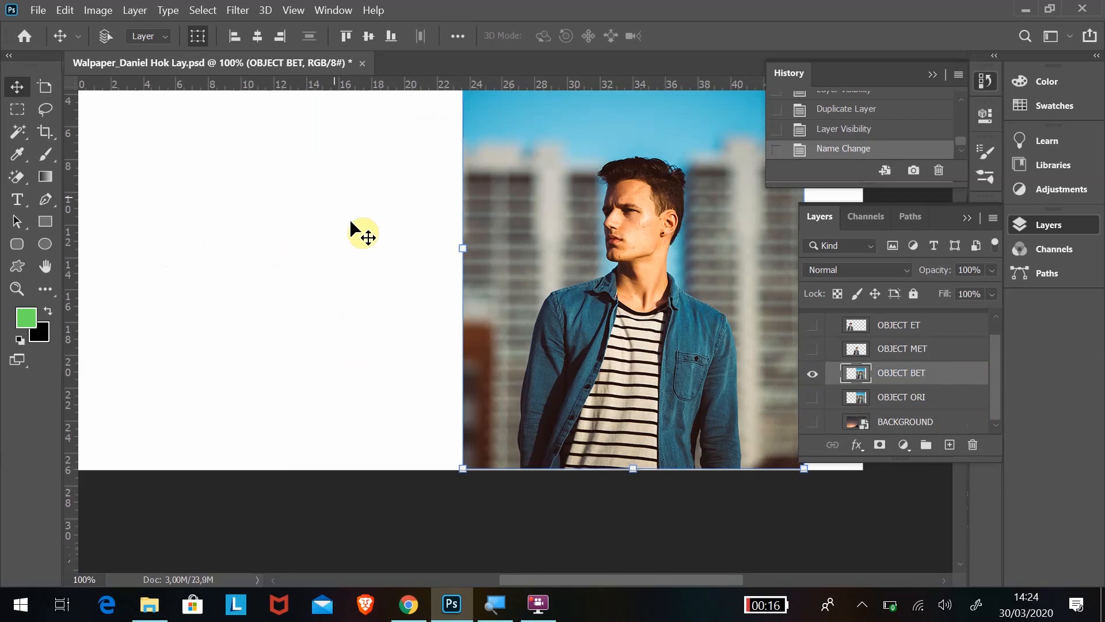
- Bring the whole OBJECT BET photo into view and activate the Background Eraser Tool
scroll(351, 222, up, 2)
scroll(352, 225, up, 4)
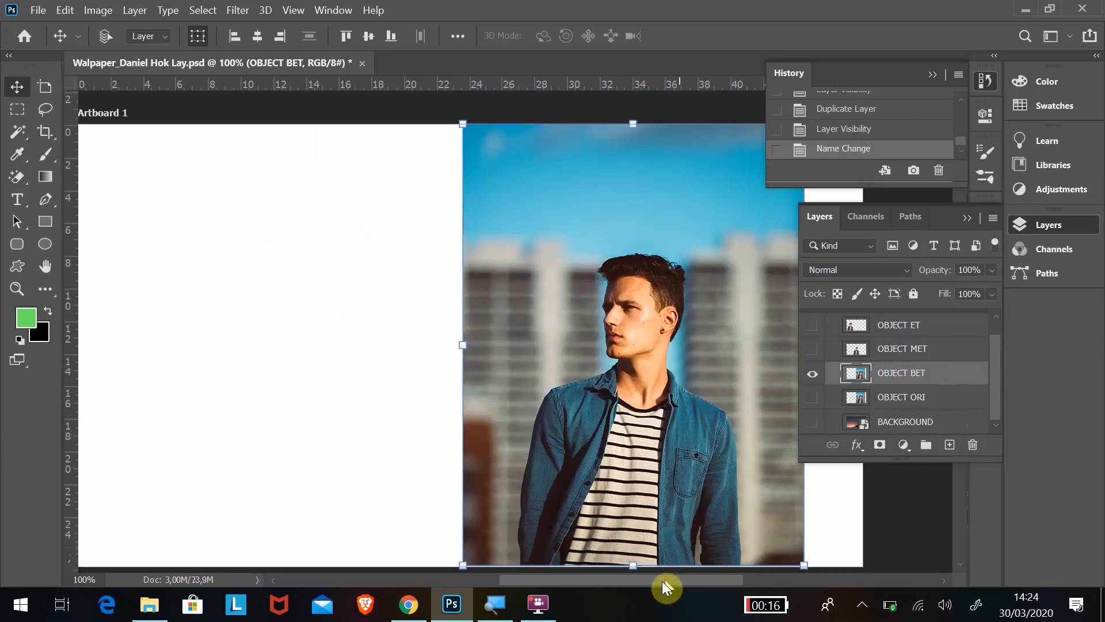
drag(661, 583, 702, 584)
scroll(525, 374, down, 2)
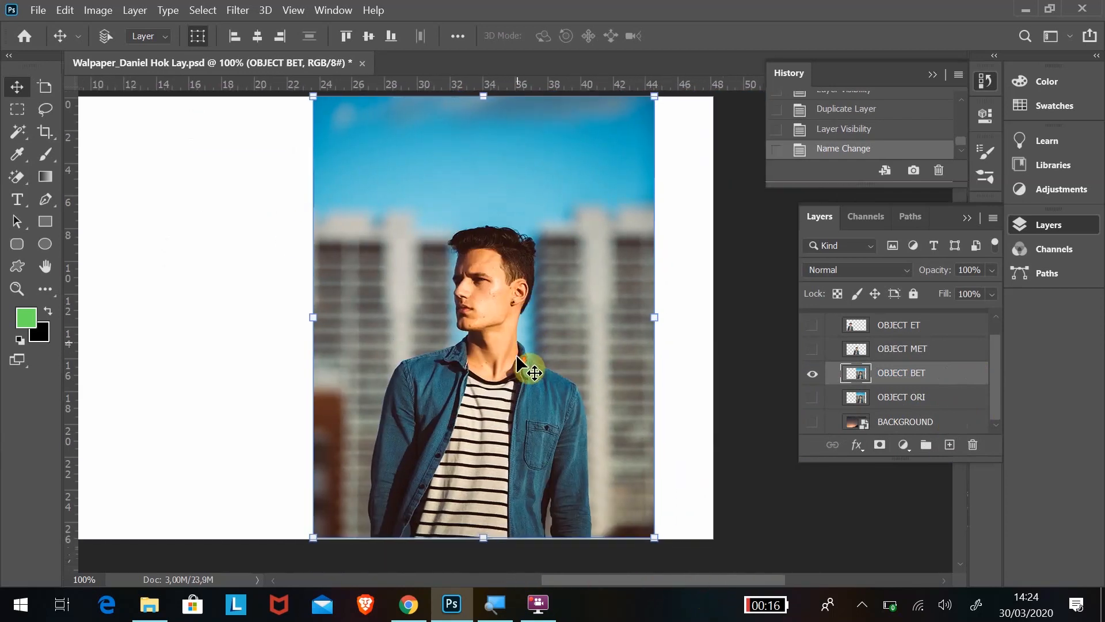
click(16, 176)
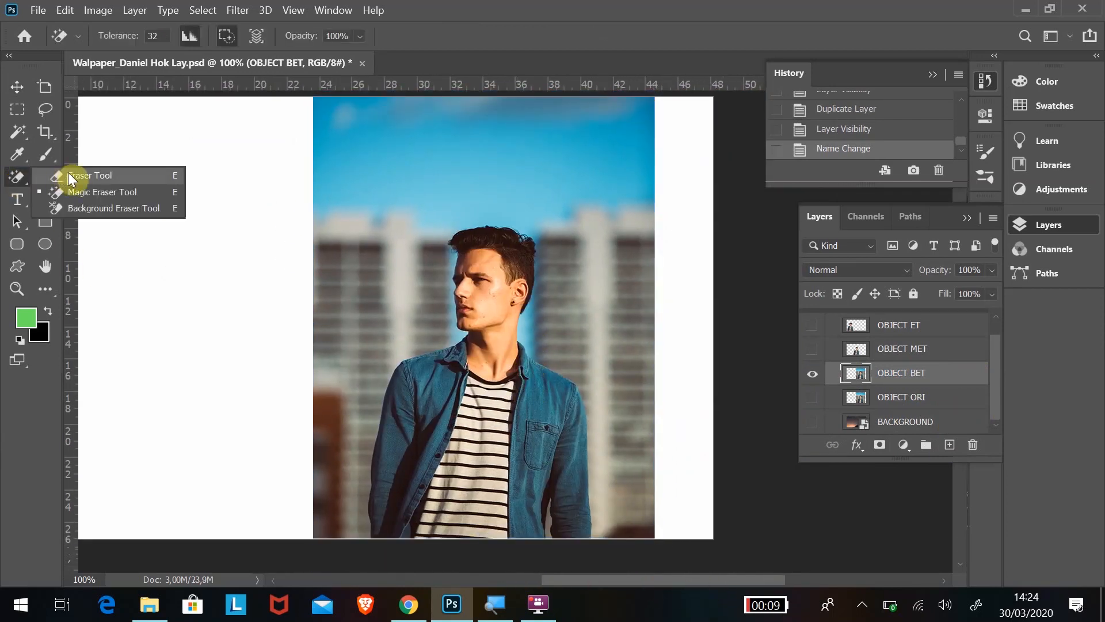
click(82, 208)
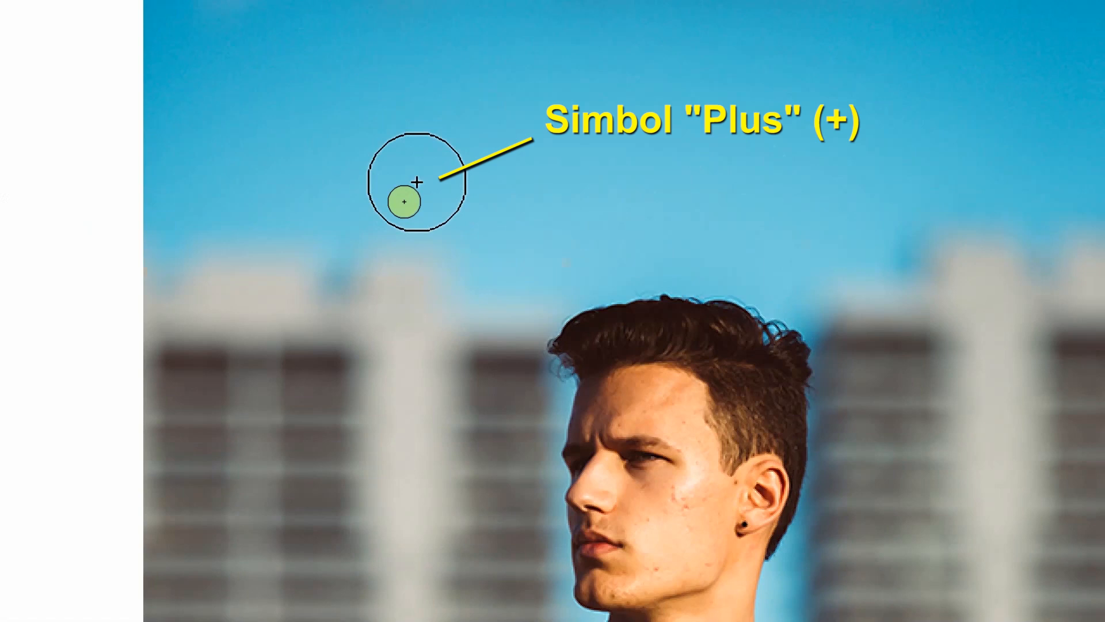
key(super)
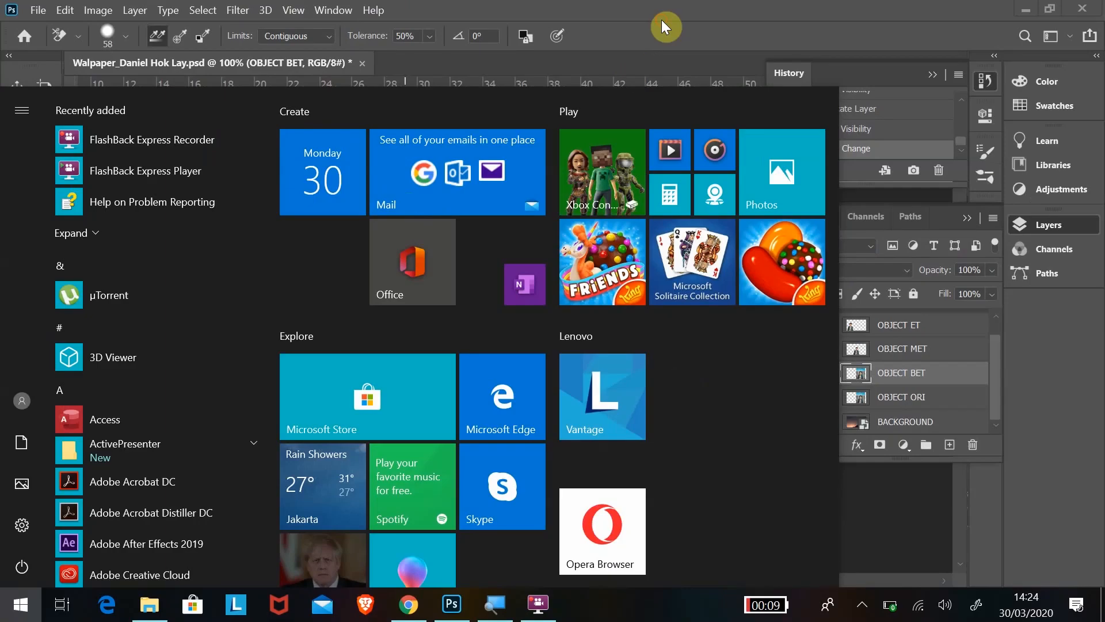
click(662, 20)
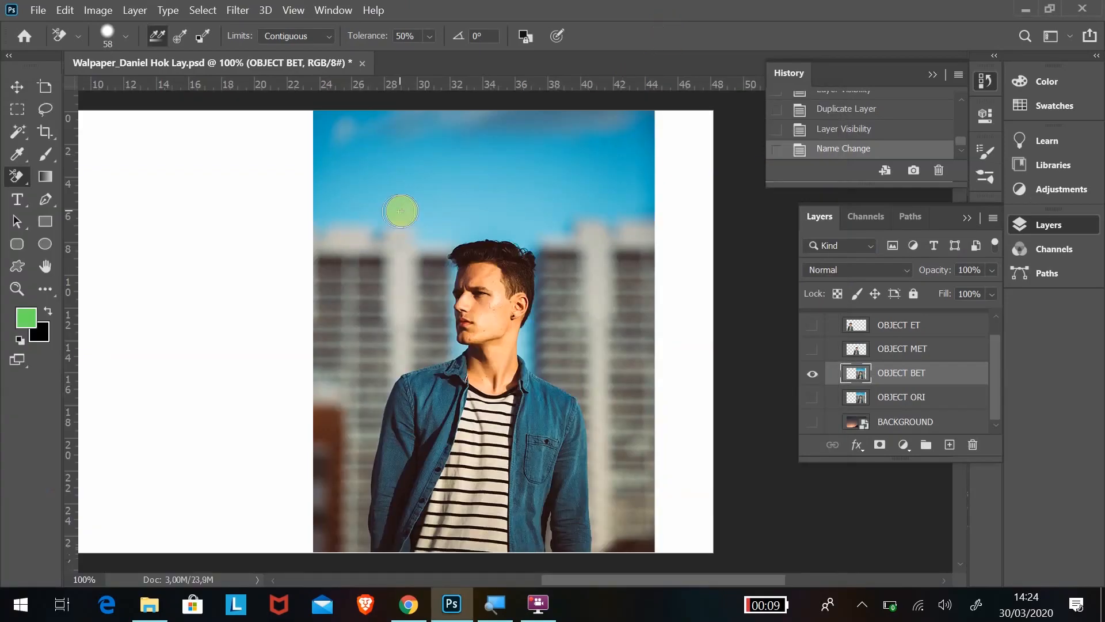
- Try the Eraser Tool at a 127 px brush size across the sky and the man's hair, and undo both strokes
right_click(20, 183)
click(89, 175)
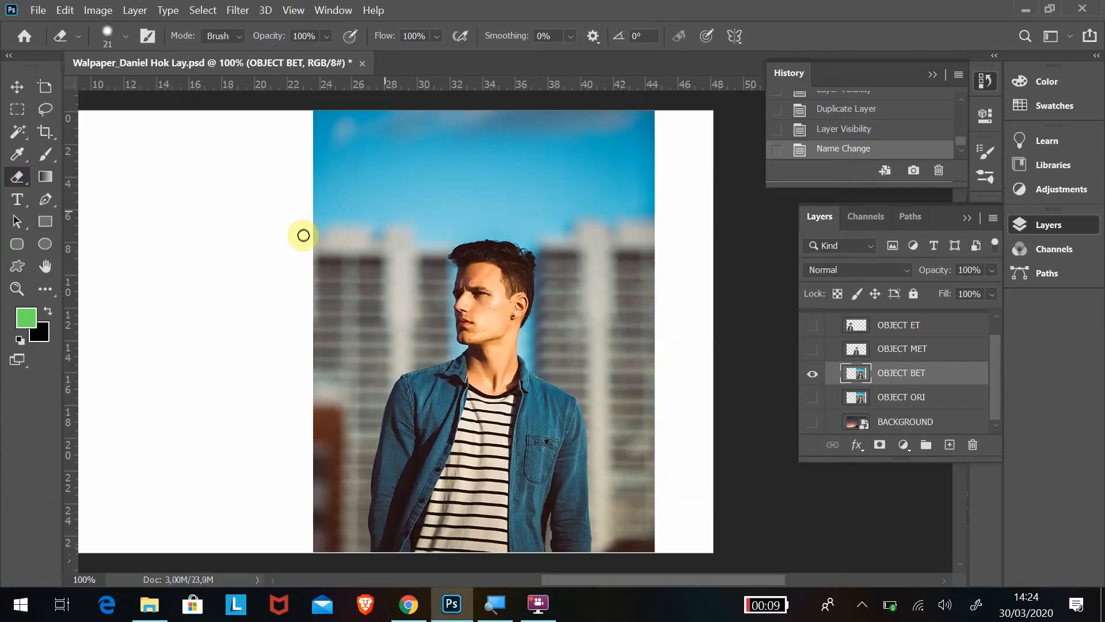
click(127, 39)
click(160, 88)
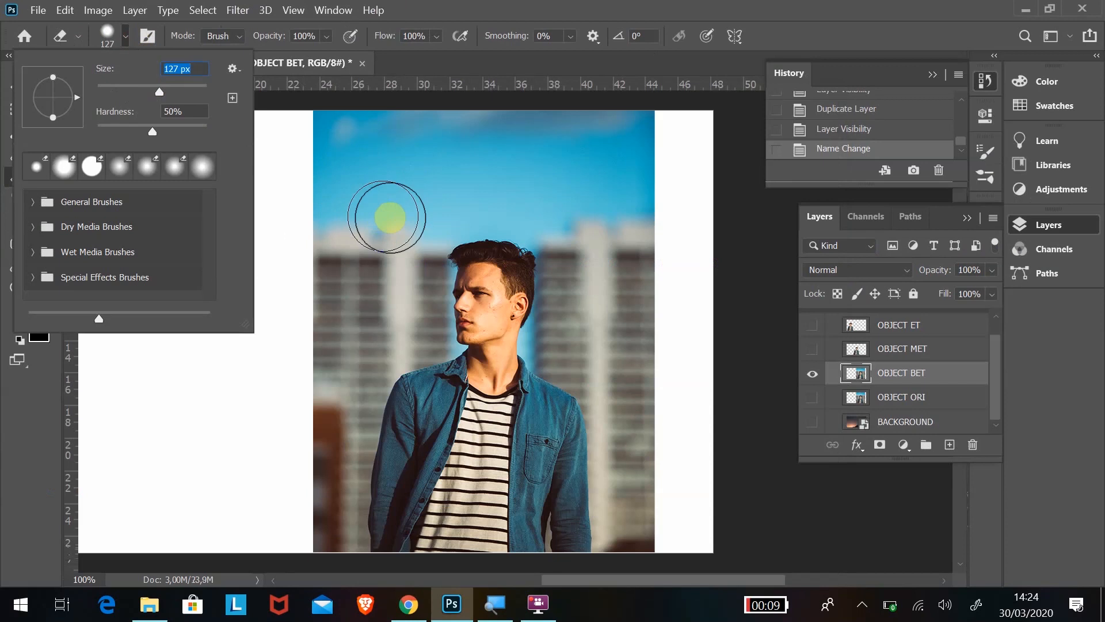
click(423, 239)
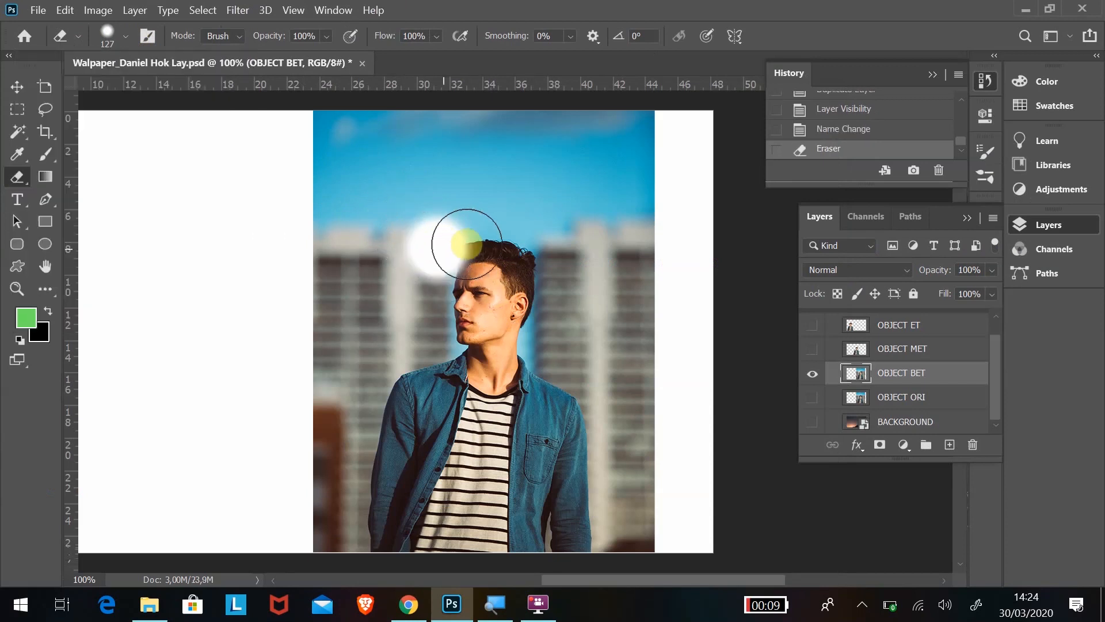
click(477, 229)
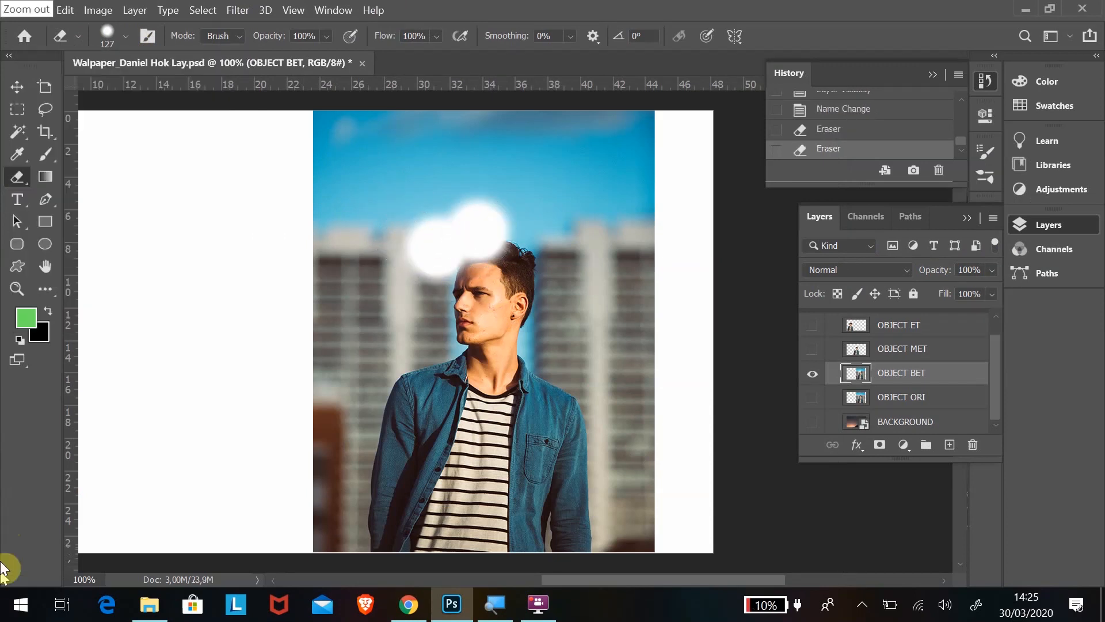
right_click(16, 182)
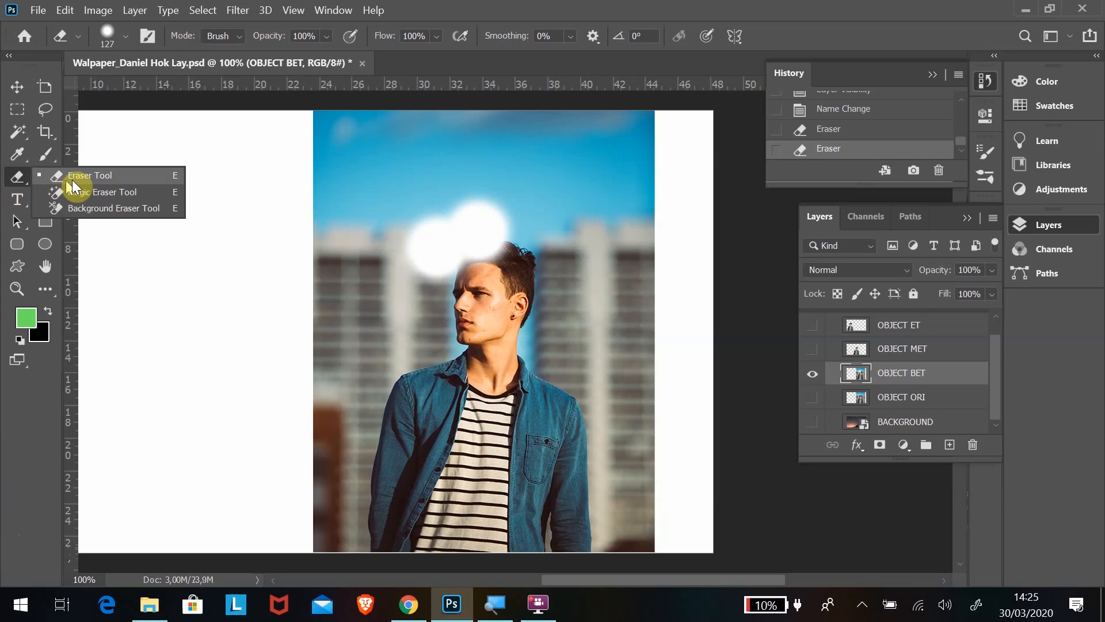
click(72, 180)
key(ctrl+z)
key(ctrl+z)
- Erase a spot of sky just above the front of the man's hair with the Background Eraser Tool
key(shift+e)
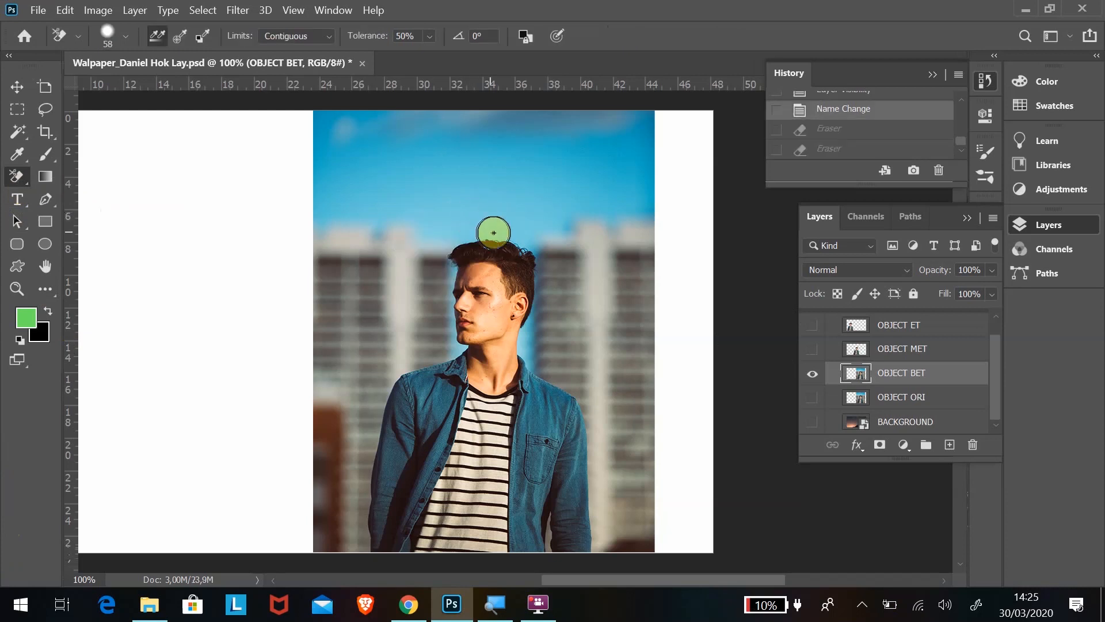
key(ctrl+plus)
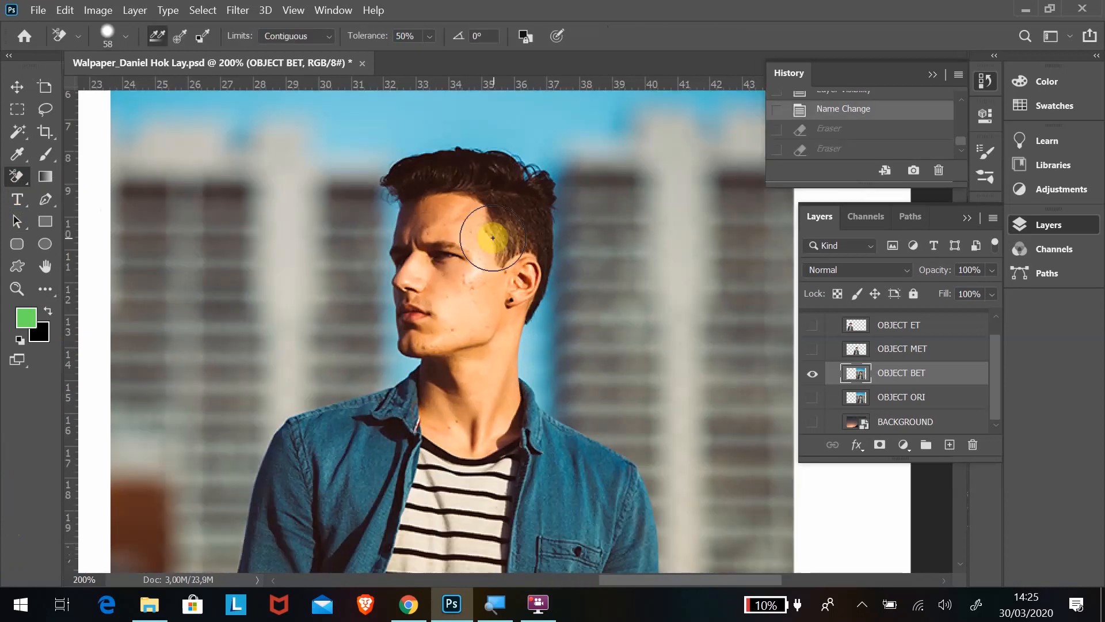
scroll(484, 236, up, 3)
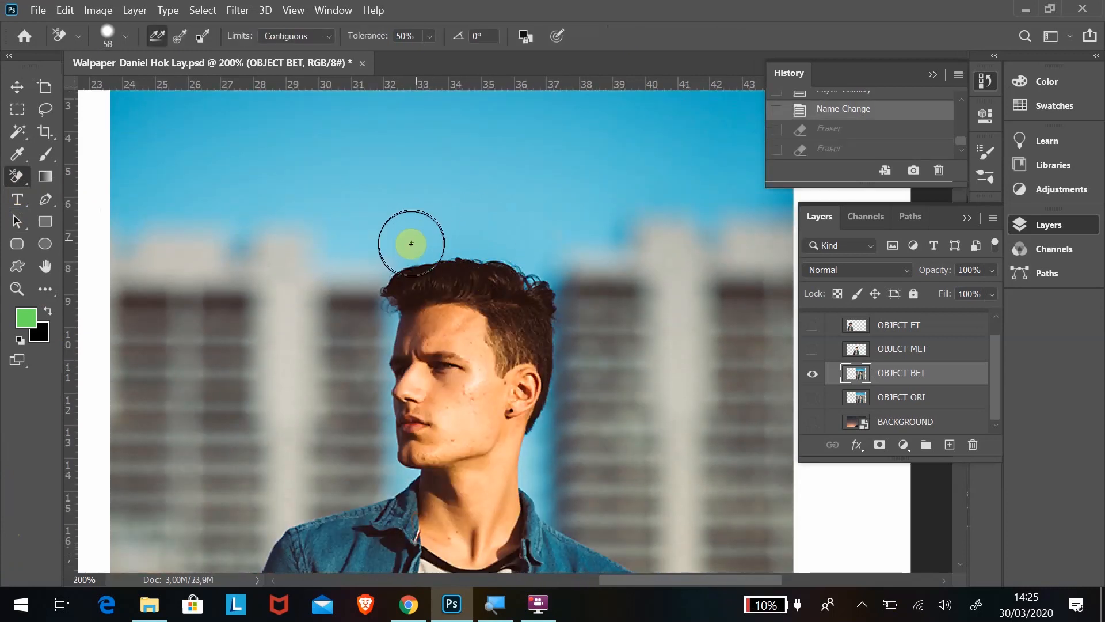
click(413, 255)
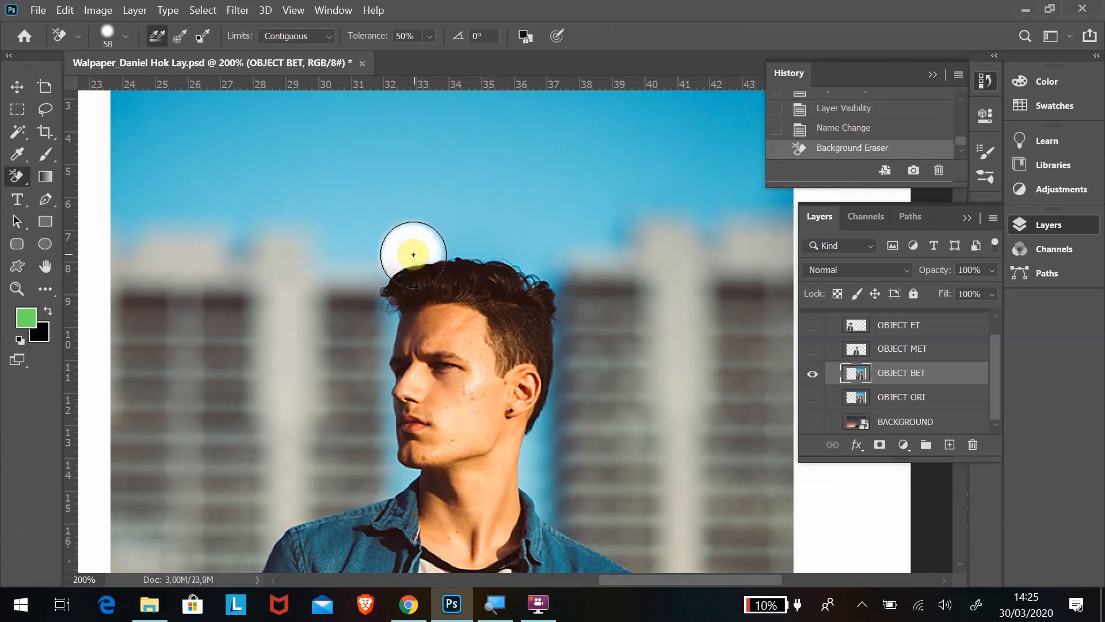
- Try the regular Eraser Tool over the top of the man's hair for comparison, and undo the stroke
right_click(16, 176)
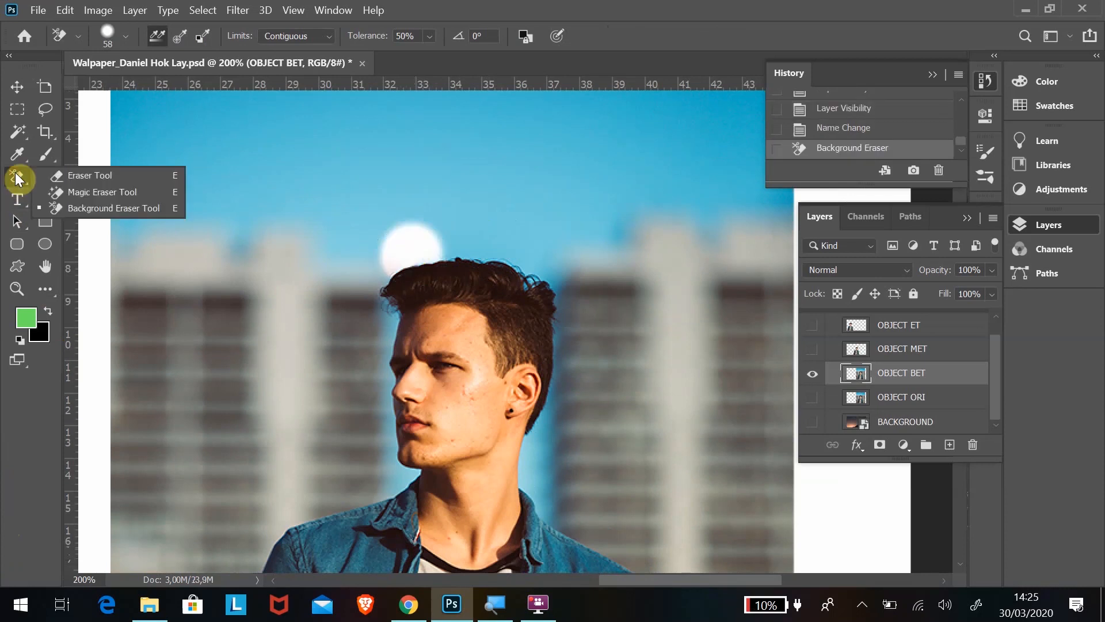
click(100, 208)
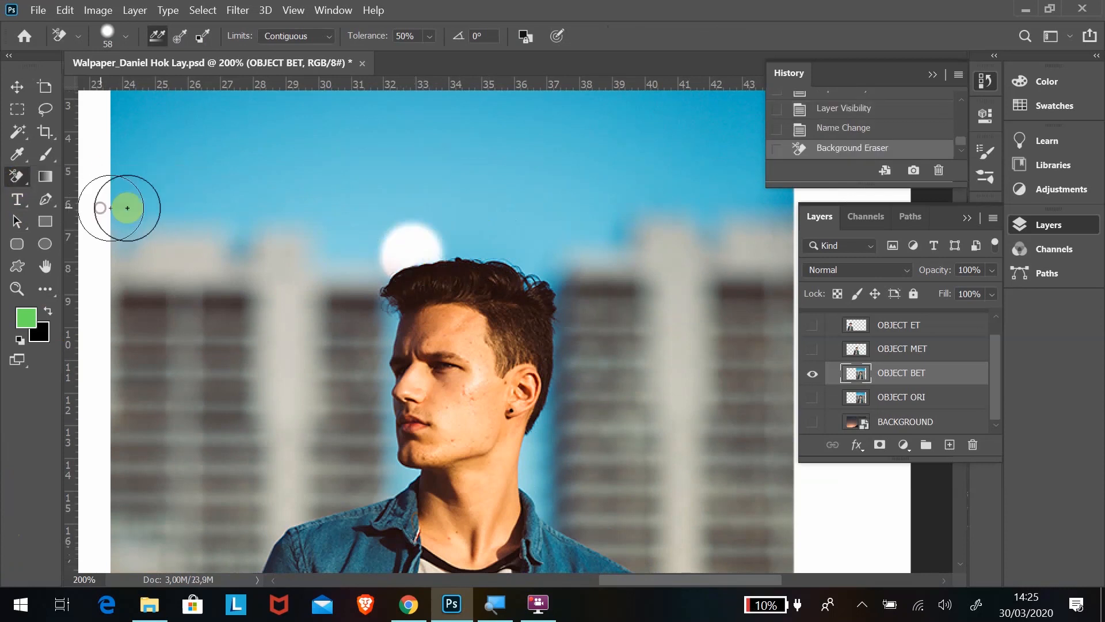
right_click(16, 177)
click(88, 177)
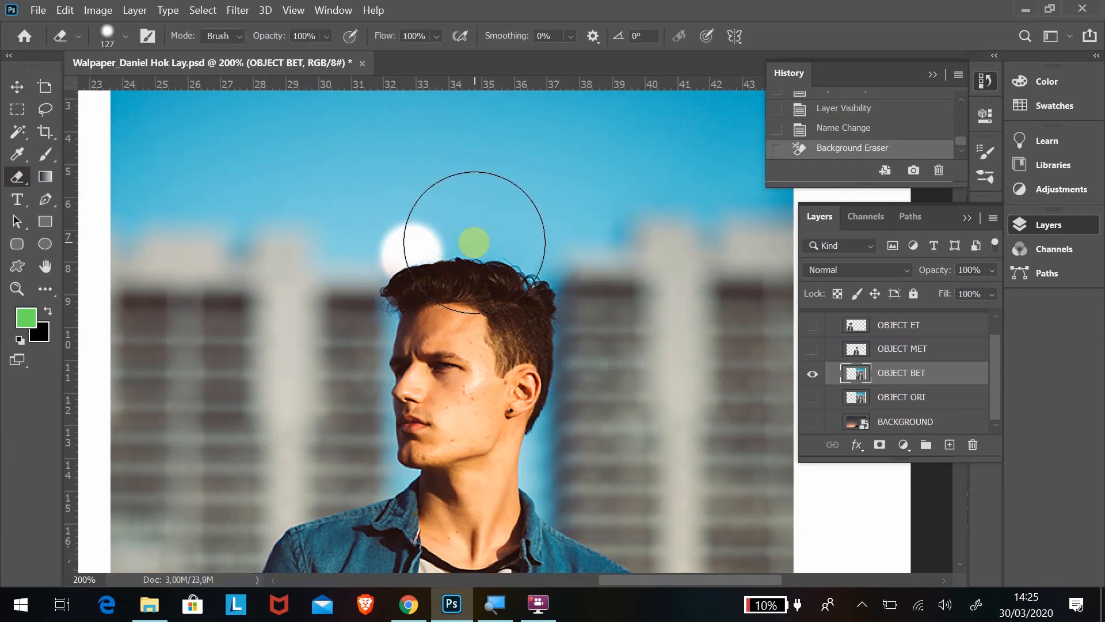
click(474, 242)
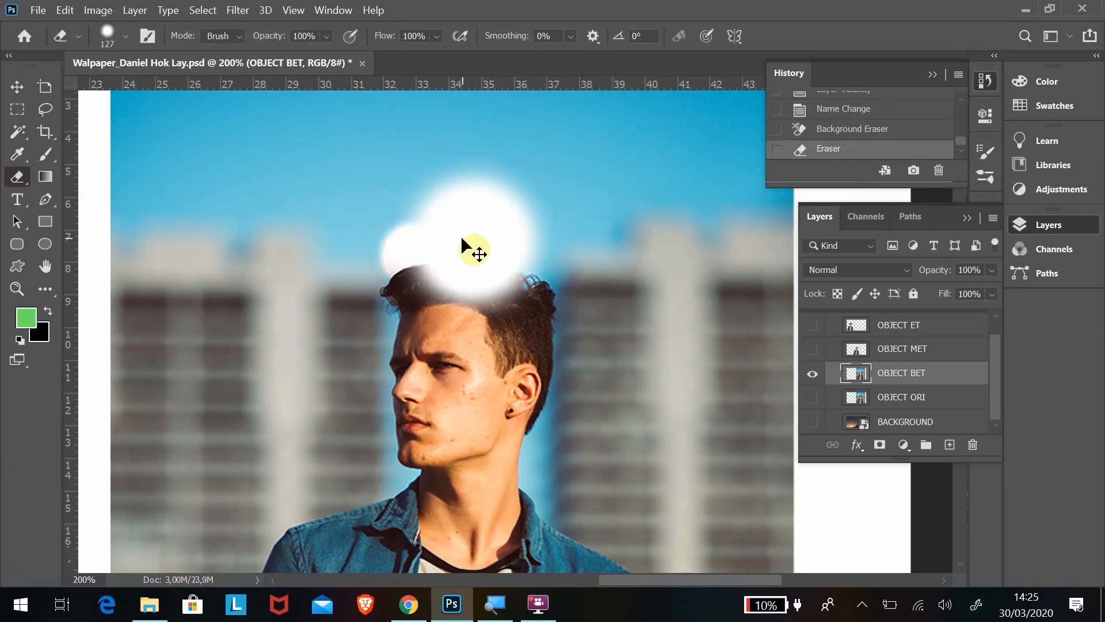
key(ctrl+z)
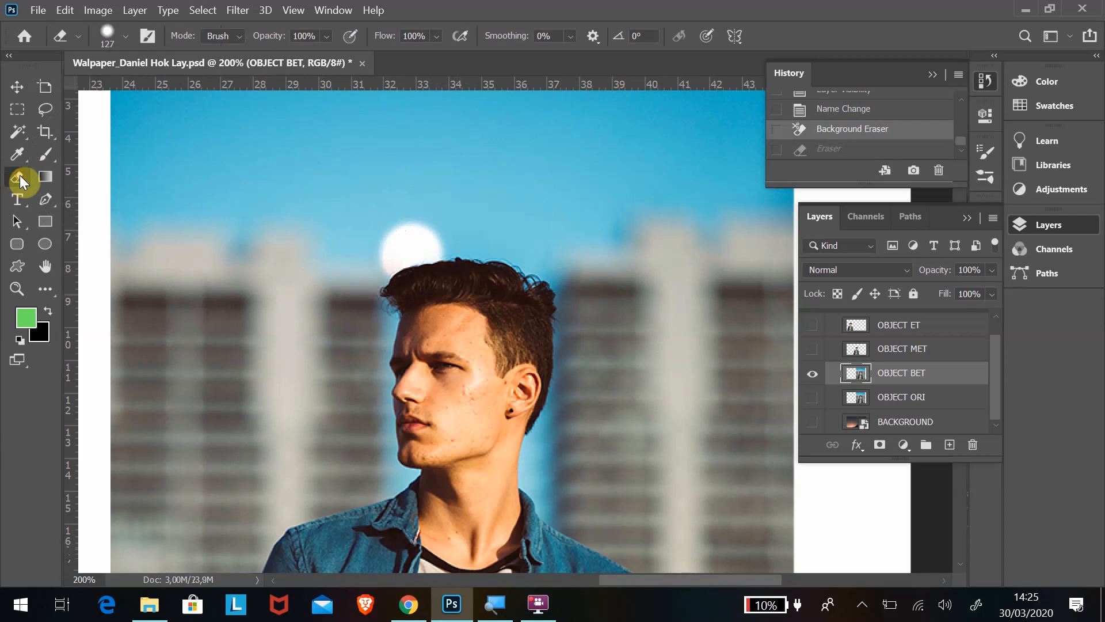
- Erase the background above and on both sides of the man's hair with the Background Eraser Tool at a 165 px brush size
right_click(19, 175)
click(98, 208)
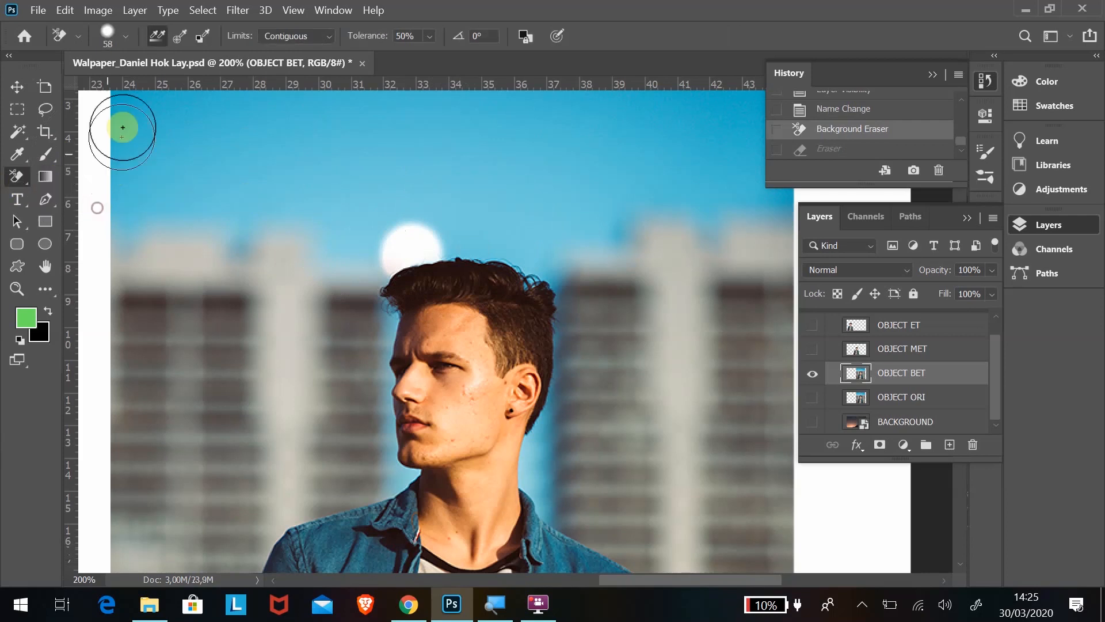
click(125, 36)
drag(78, 85, 105, 86)
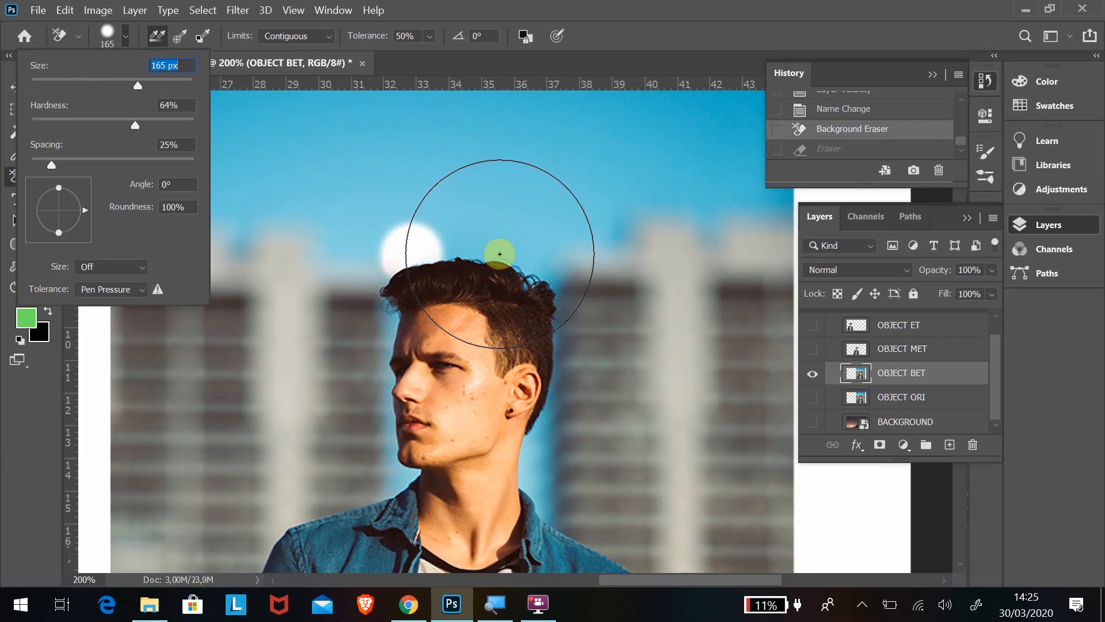
click(499, 254)
click(499, 254)
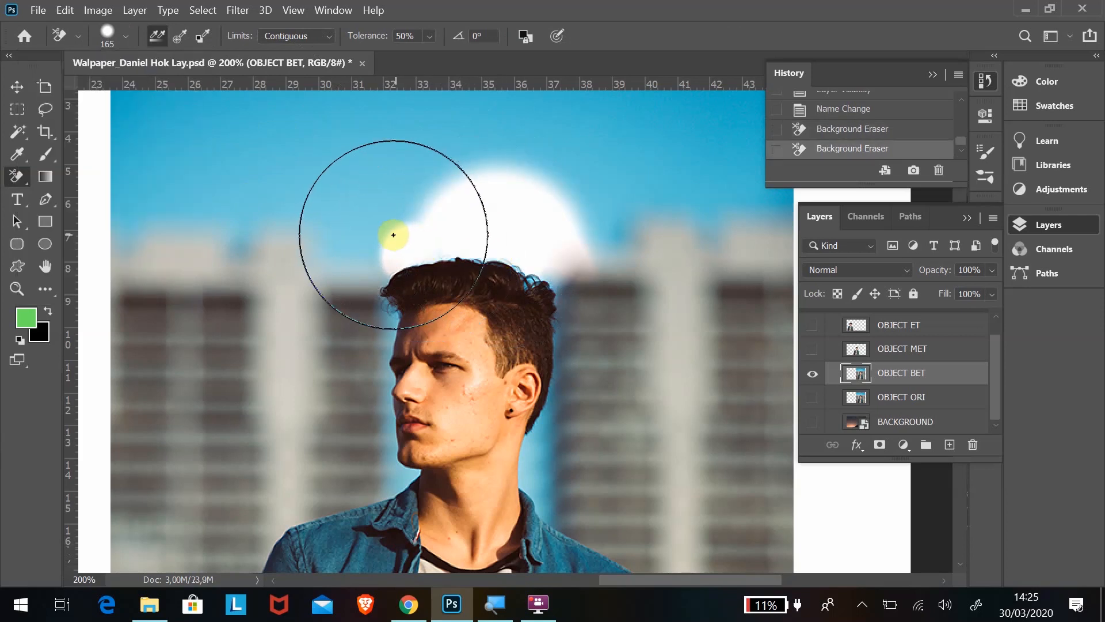
mouse_move(393, 235)
mouse_down()
mouse_move(370, 236)
mouse_move(380, 236)
mouse_up()
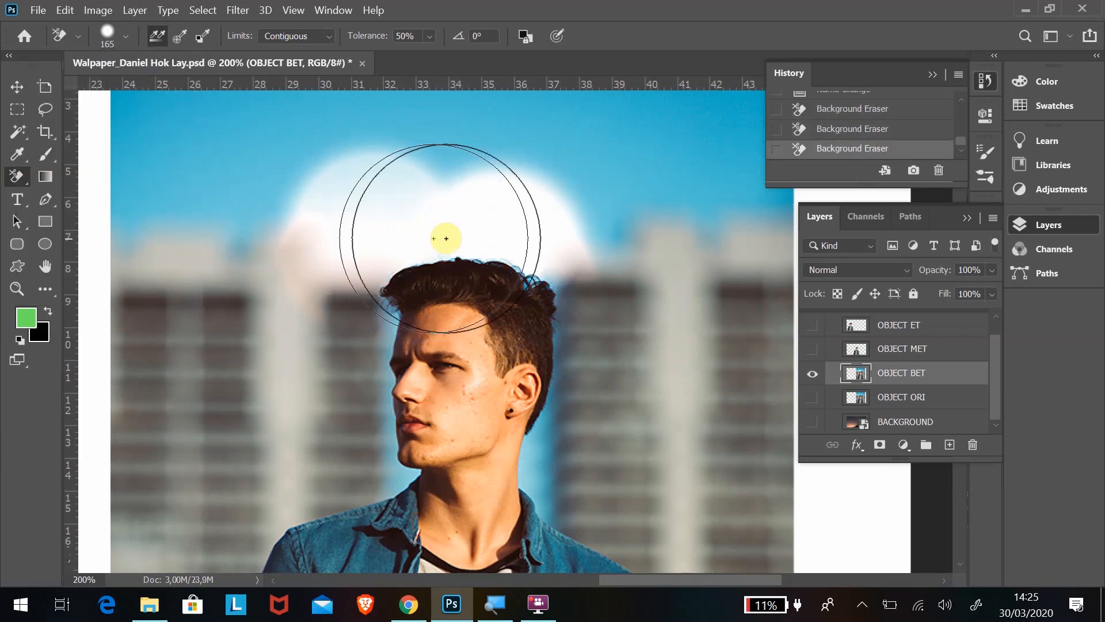
click(595, 233)
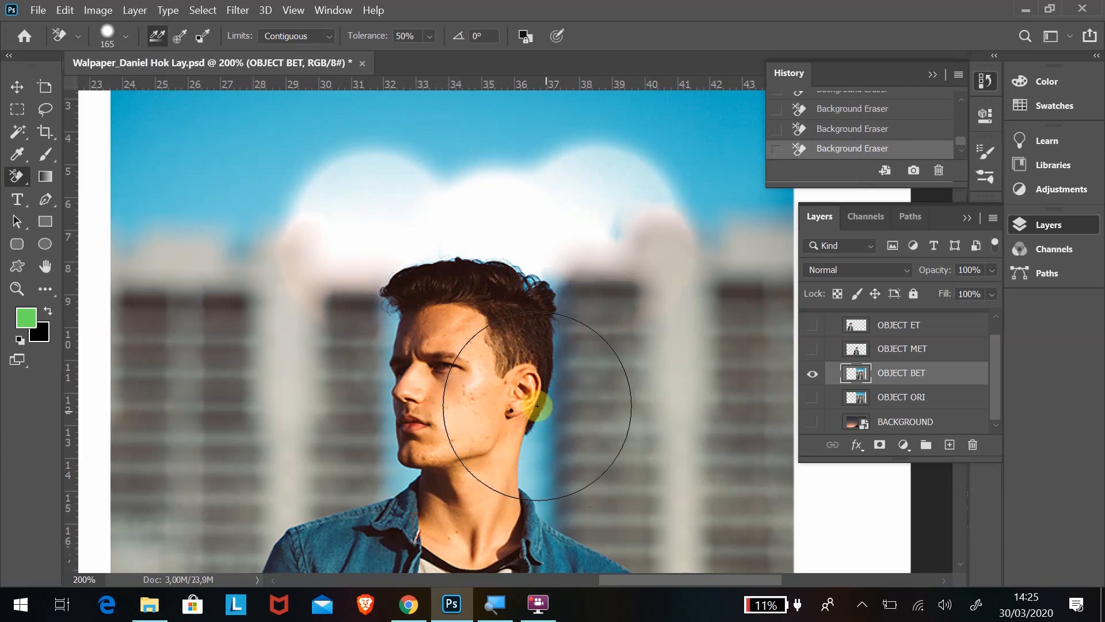
- Try the Background Eraser Tool at 165 px on the background behind the man's neck, and undo both strokes
scroll(525, 455, down, 3)
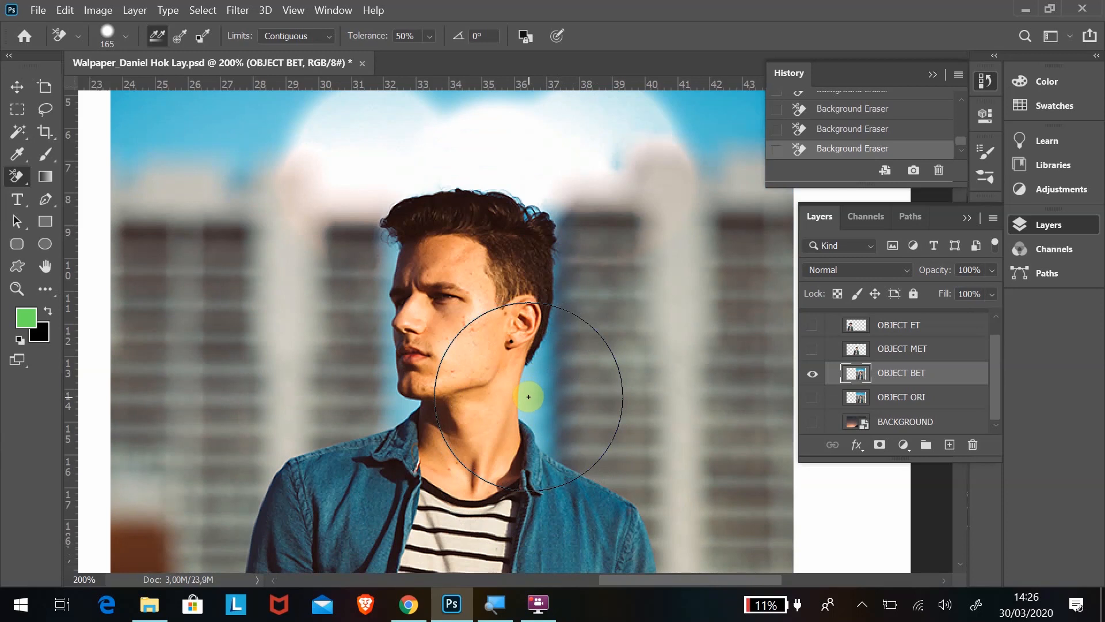
drag(529, 391, 528, 395)
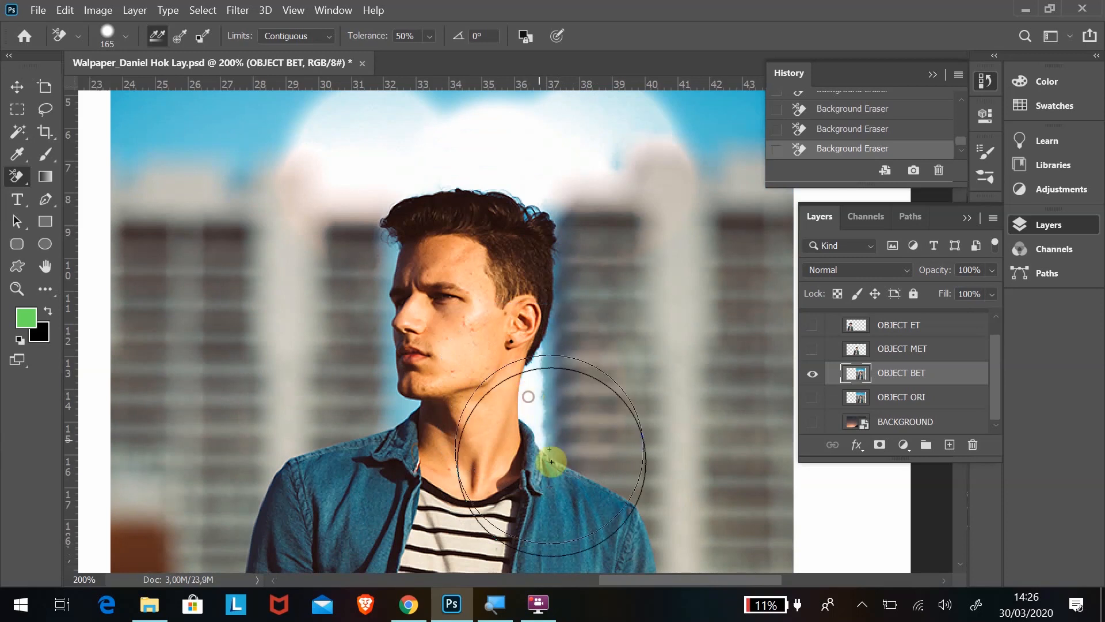
mouse_move(543, 395)
mouse_down()
mouse_move(557, 473)
mouse_move(547, 390)
mouse_up()
key(ctrl+z)
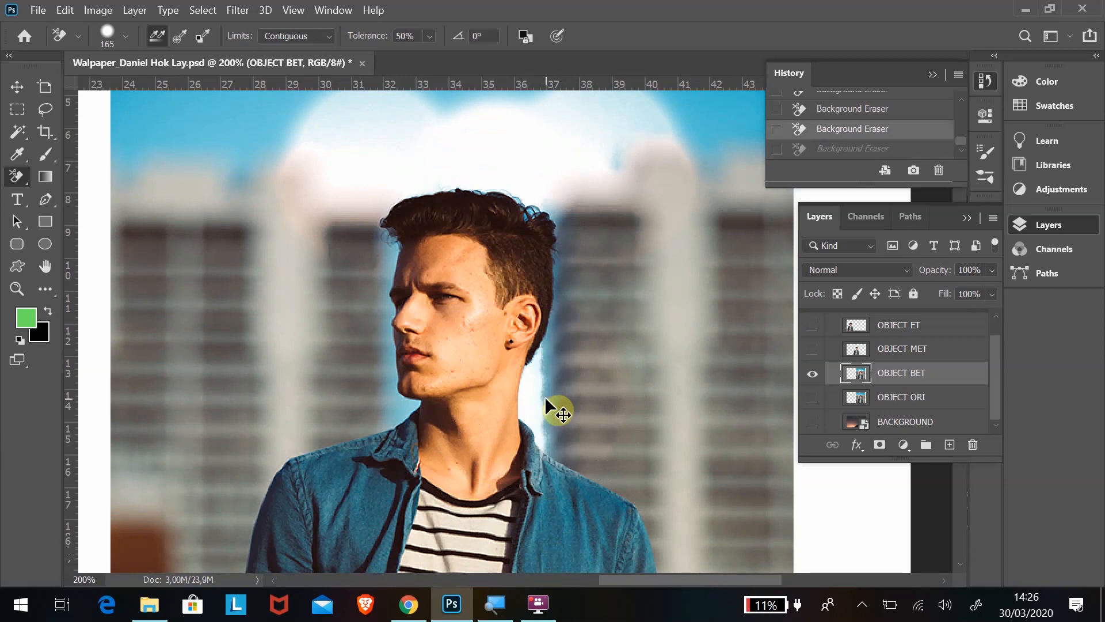
key(ctrl+z)
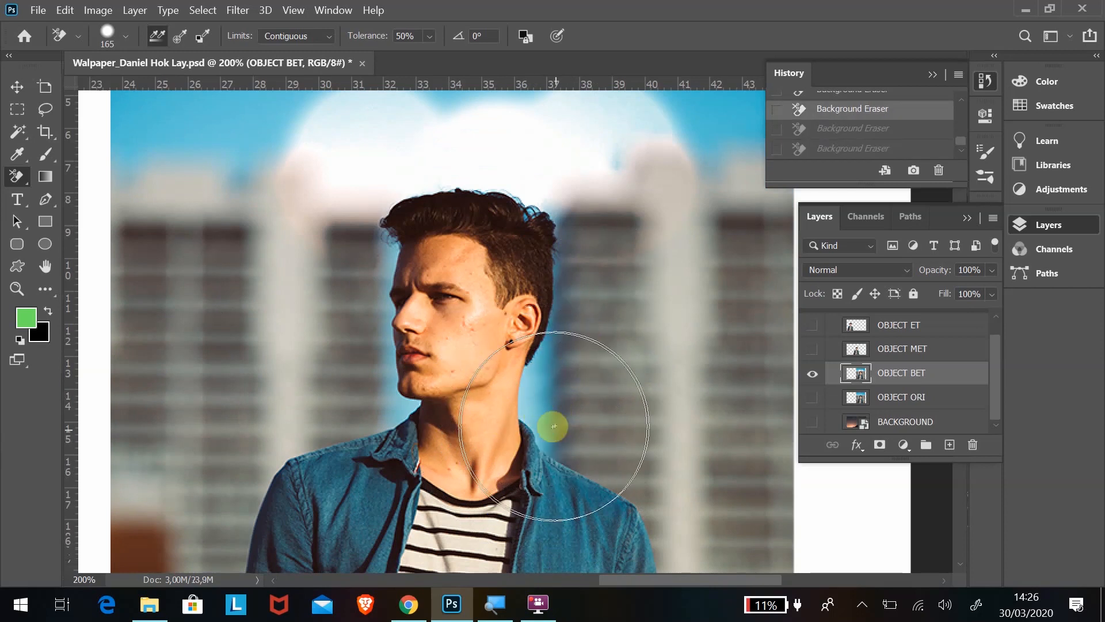
- Erase background behind the neck and in front of the hair with a 59 px background eraser brush, undoing the stroke that cuts into the hair
click(125, 39)
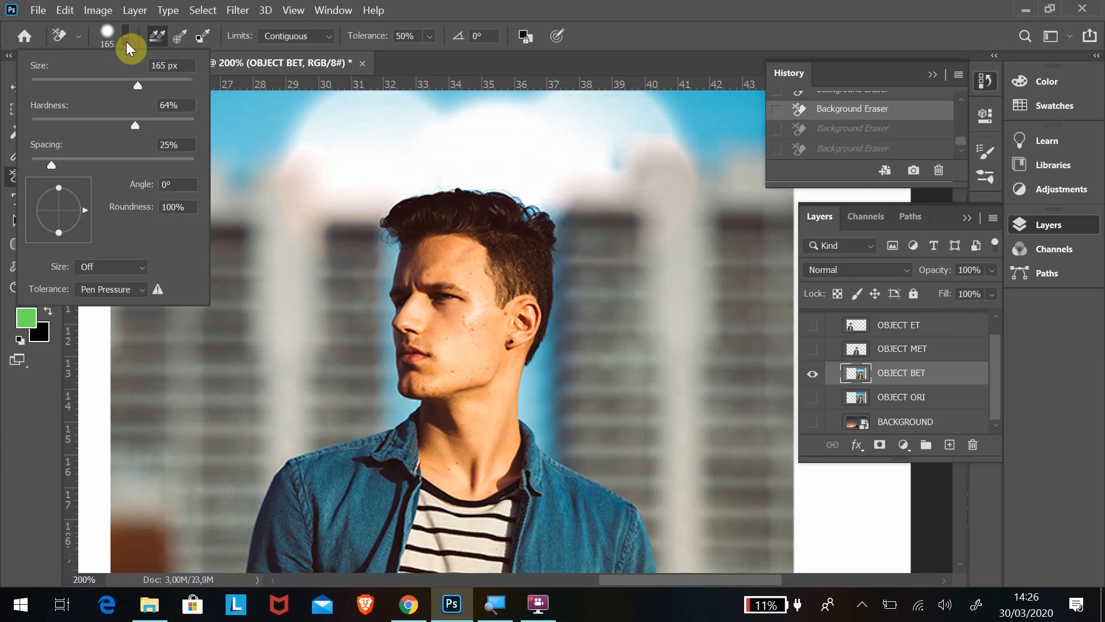
drag(138, 88, 78, 86)
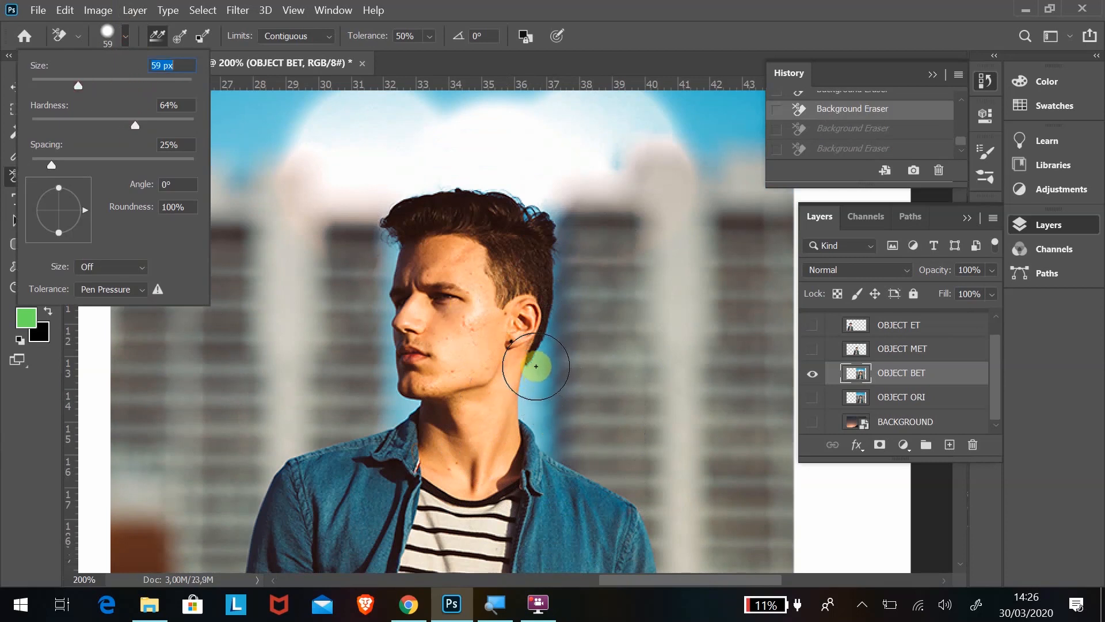
mouse_move(535, 376)
mouse_down()
mouse_move(553, 415)
mouse_move(549, 440)
mouse_move(553, 330)
mouse_move(546, 337)
mouse_move(575, 238)
mouse_up()
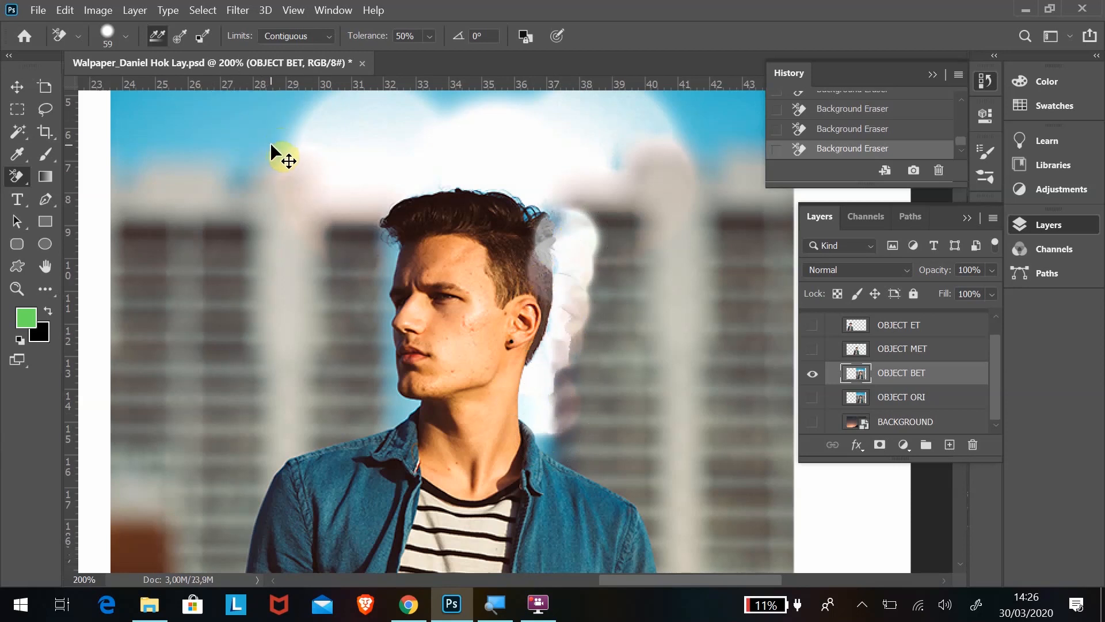
key(ctrl+z)
click(346, 262)
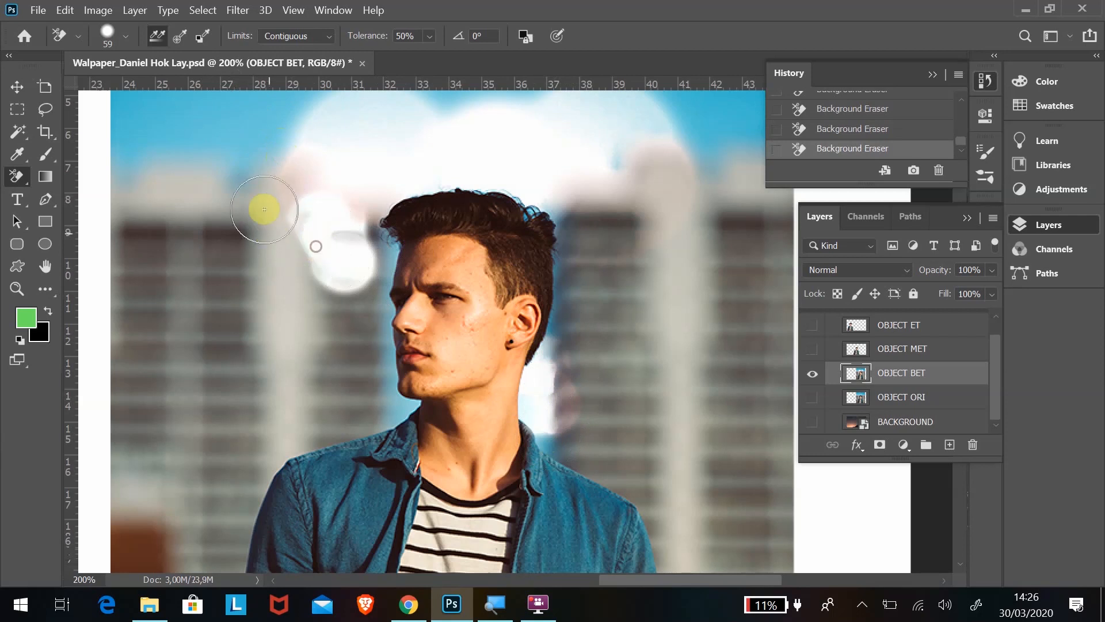
- Erase the remaining sky and buildings around the man's figure with the regular Eraser Tool at a 127 px brush size
key(ctrl+minus)
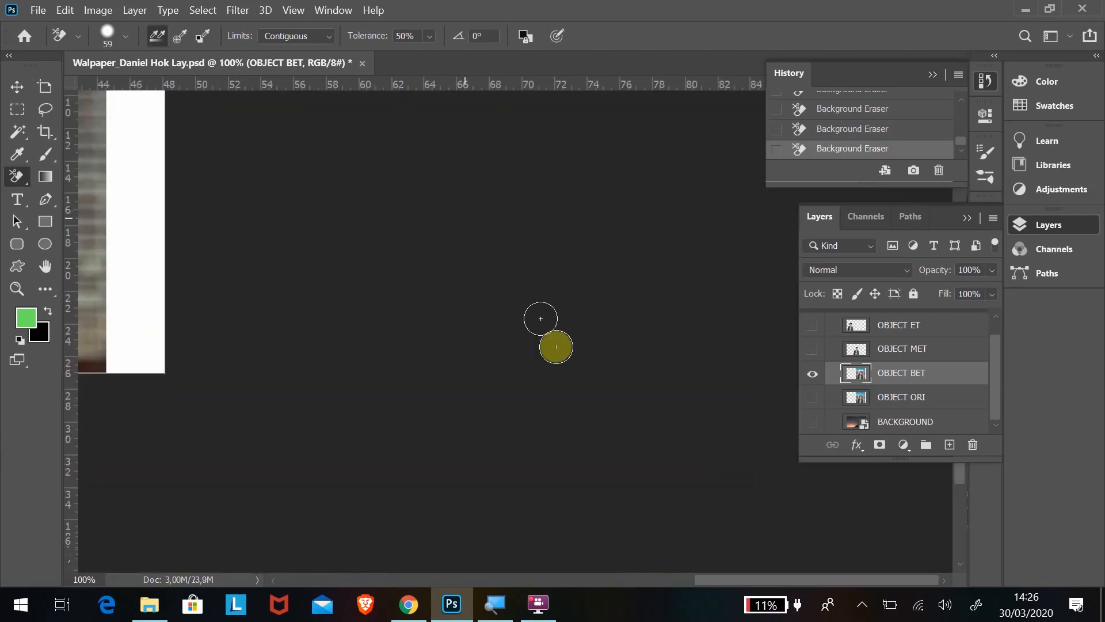
drag(713, 582, 563, 579)
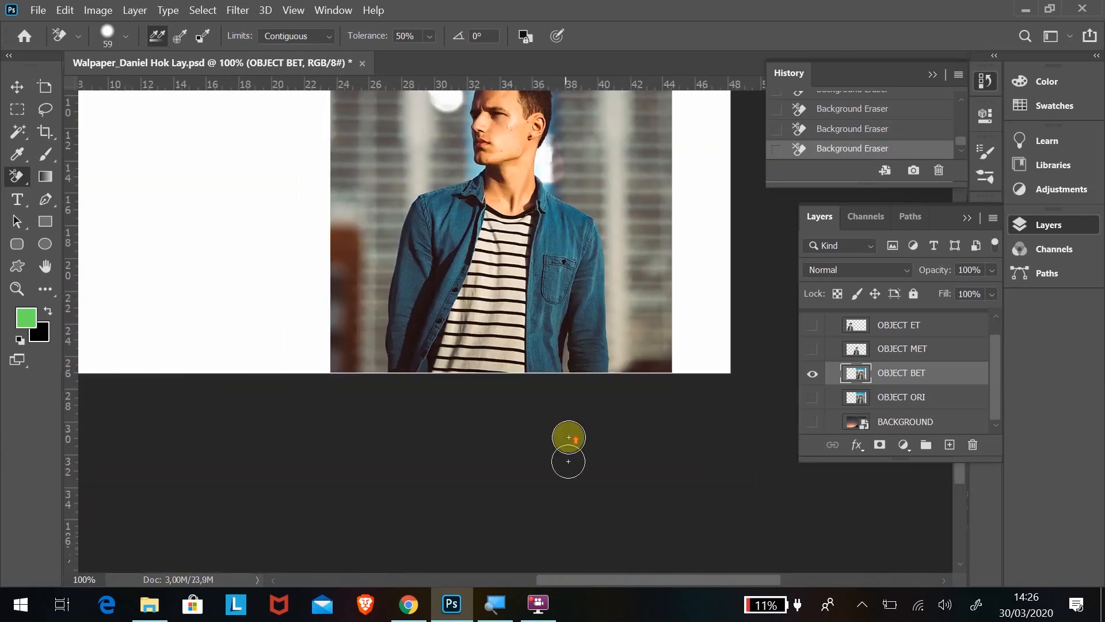
scroll(569, 430, up, 3)
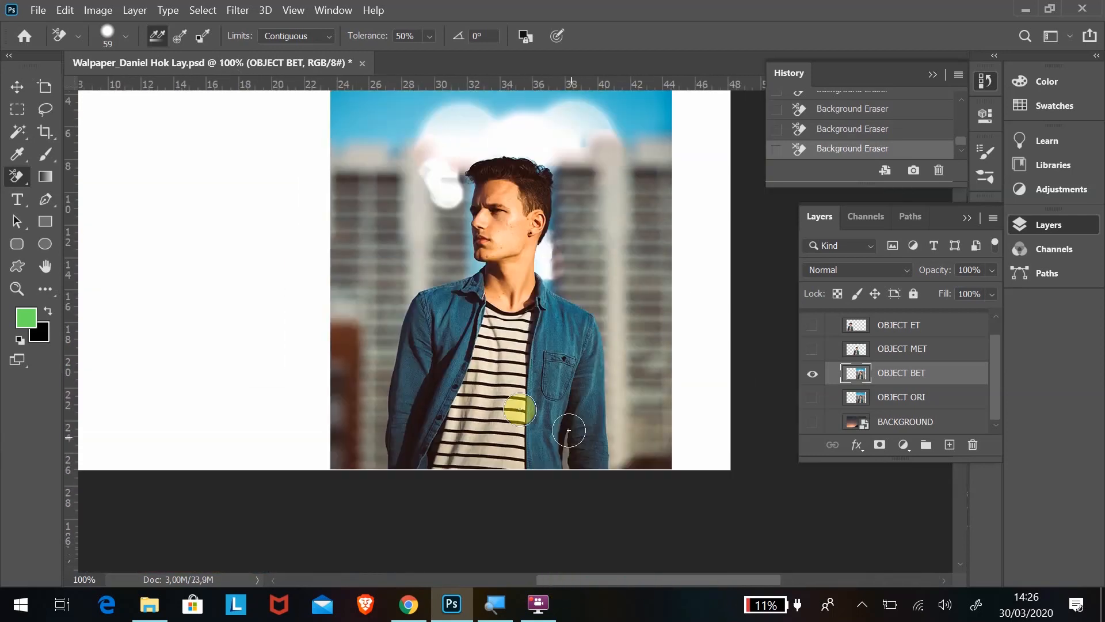
right_click(18, 184)
click(55, 173)
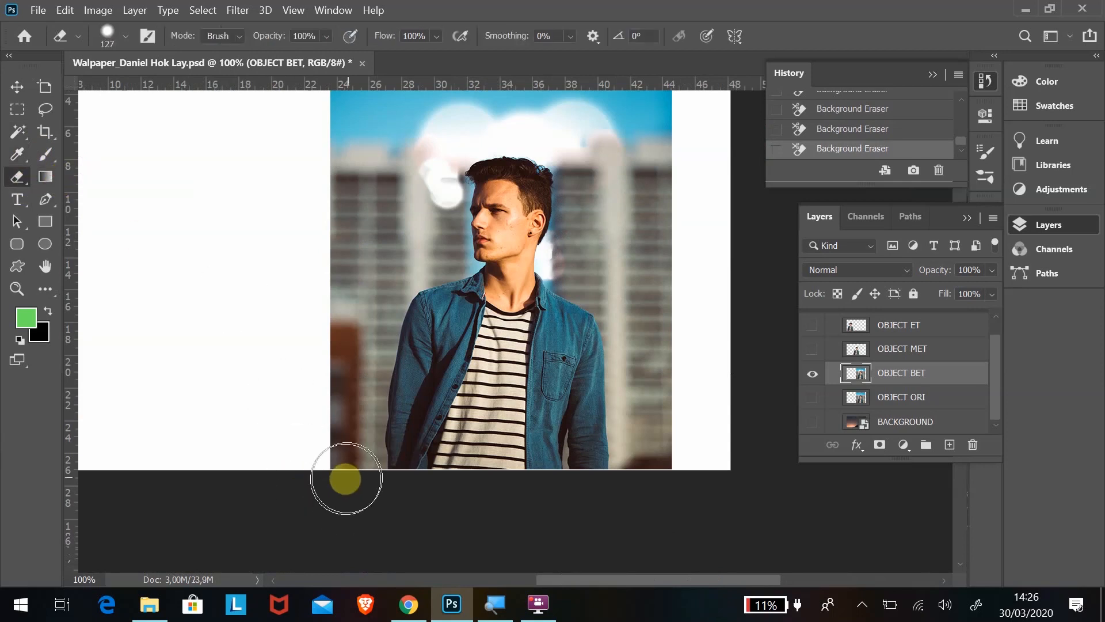
mouse_move(345, 479)
mouse_down()
mouse_move(345, 300)
mouse_move(364, 260)
mouse_move(422, 220)
mouse_move(408, 260)
mouse_move(375, 283)
mouse_move(354, 325)
mouse_move(340, 324)
mouse_move(396, 243)
mouse_move(421, 135)
mouse_move(426, 176)
mouse_move(427, 158)
mouse_move(473, 121)
mouse_move(591, 118)
mouse_move(592, 264)
mouse_move(625, 297)
mouse_move(643, 361)
mouse_move(651, 480)
mouse_move(630, 95)
mouse_move(659, 193)
mouse_up()
scroll(263, 99, up, 3)
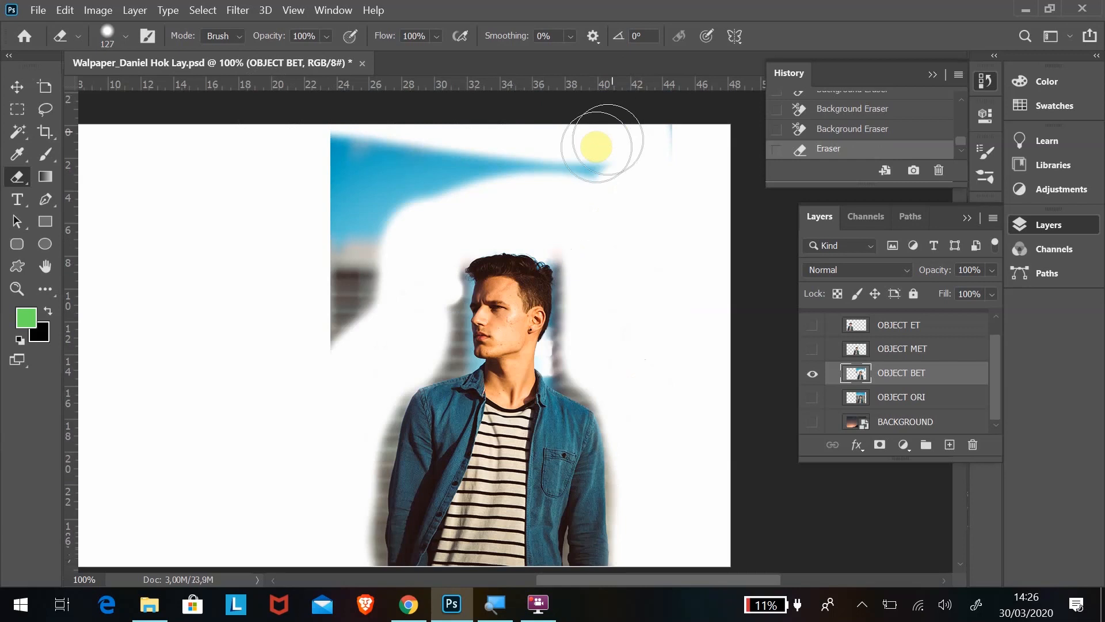
mouse_move(597, 145)
mouse_down()
mouse_move(474, 156)
mouse_move(303, 139)
mouse_move(393, 150)
mouse_move(429, 172)
mouse_move(351, 266)
mouse_move(323, 367)
mouse_move(372, 161)
mouse_move(334, 187)
mouse_move(326, 254)
mouse_move(329, 208)
mouse_up()
- Erase the background fringe around the hair and in front of the face with the Background Eraser Tool at a 21 px brush size
click(17, 288)
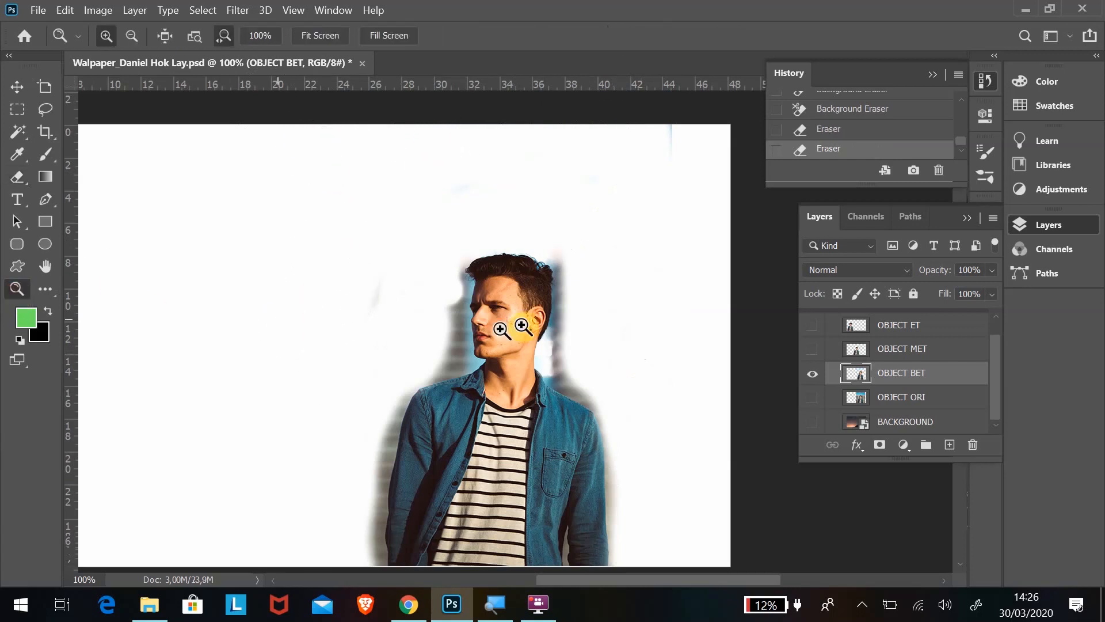
drag(556, 259, 613, 377)
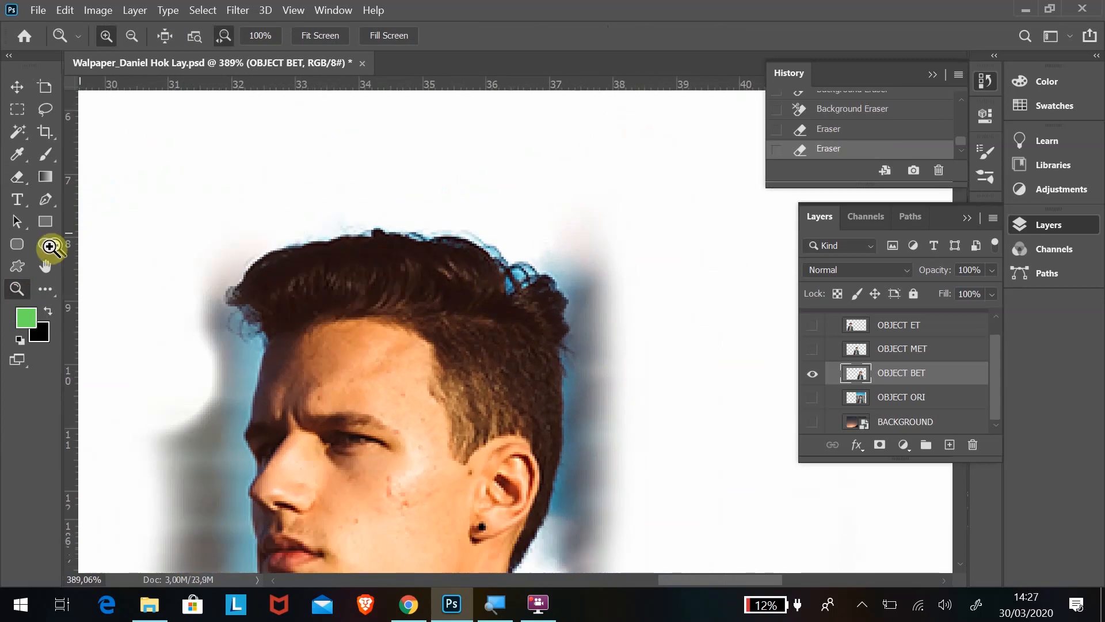
click(18, 177)
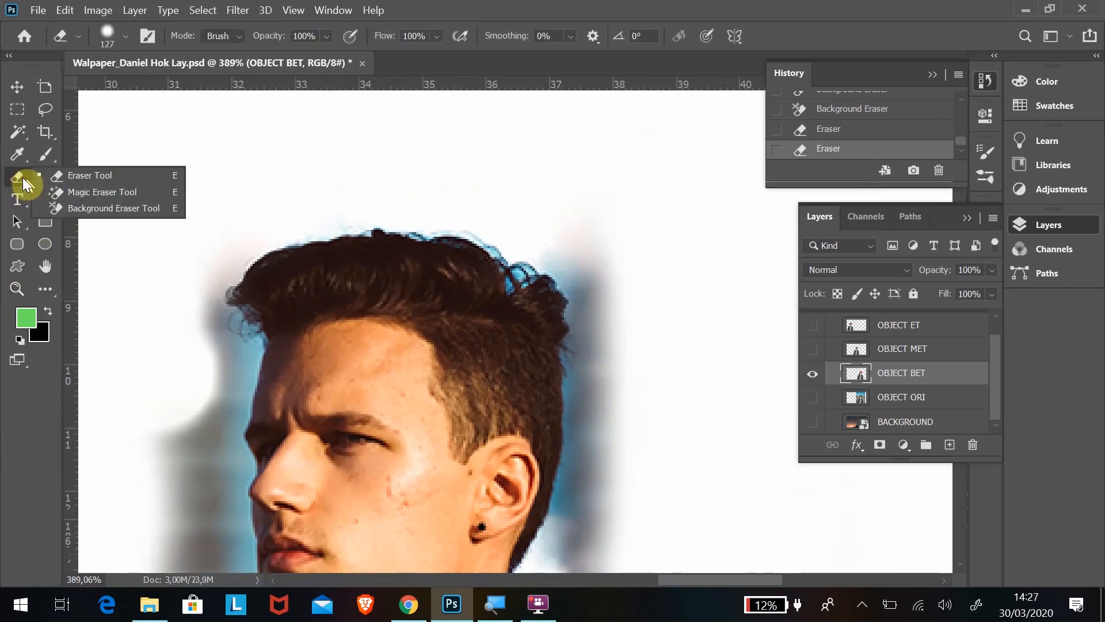
click(60, 204)
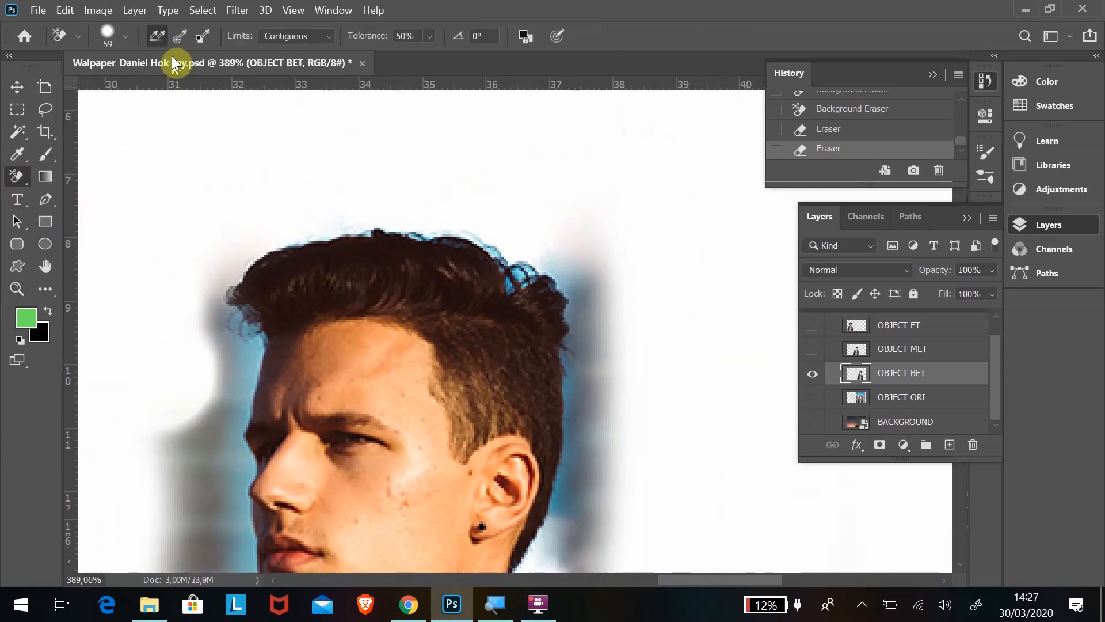
click(126, 36)
drag(65, 84, 49, 82)
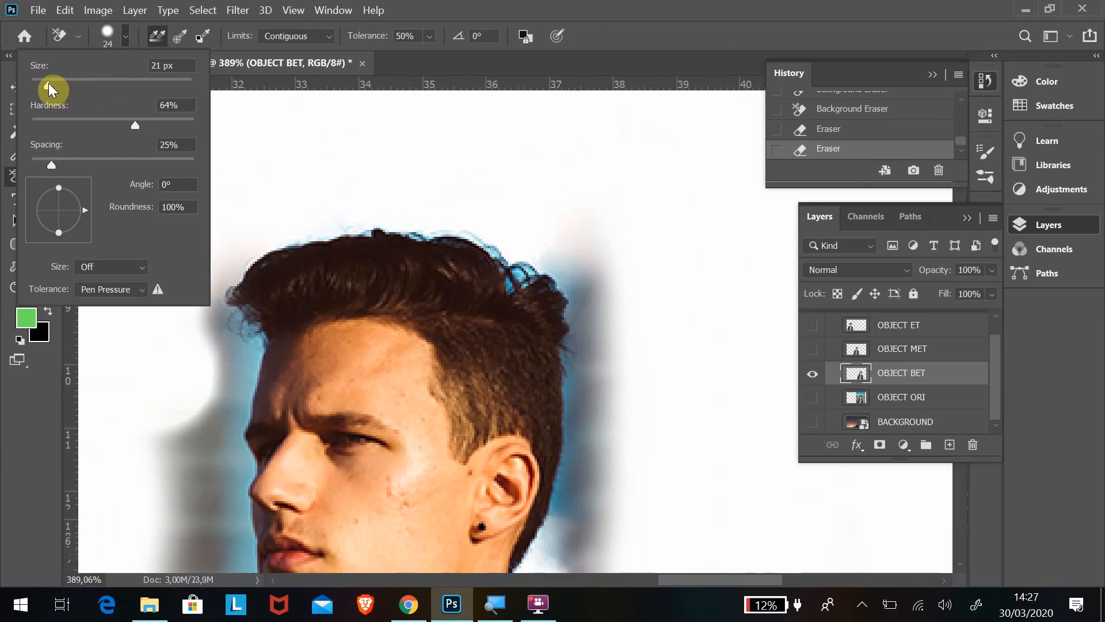
mouse_move(568, 387)
mouse_down()
mouse_move(588, 357)
mouse_move(572, 279)
mouse_up()
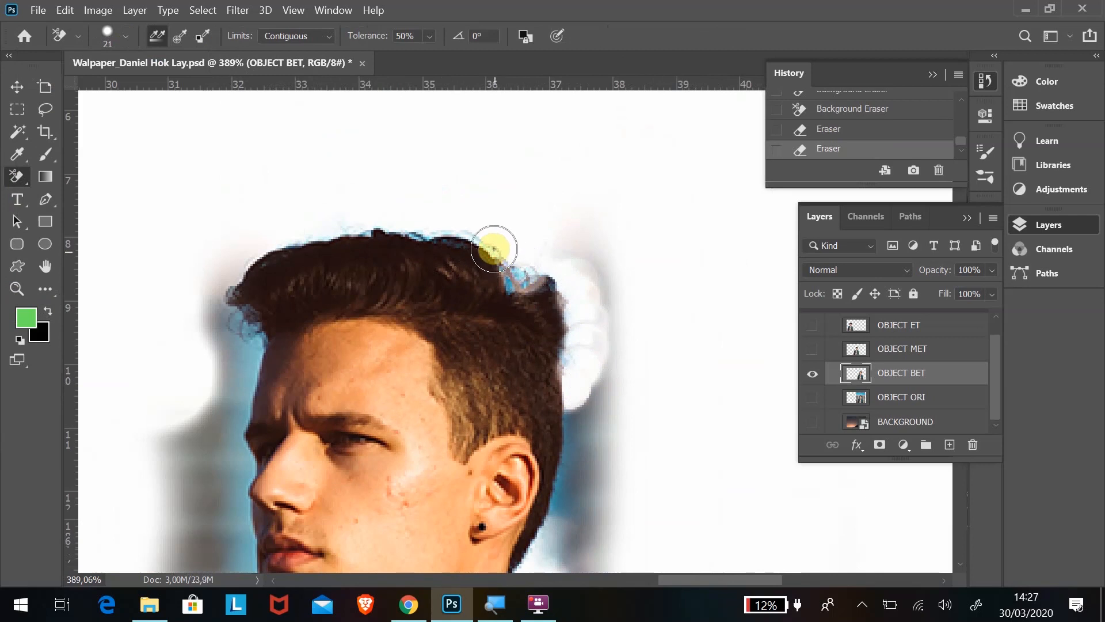
mouse_move(494, 249)
mouse_down()
mouse_move(461, 214)
mouse_move(254, 188)
mouse_move(215, 304)
mouse_move(224, 341)
mouse_move(230, 348)
mouse_move(236, 334)
mouse_move(244, 362)
mouse_move(248, 336)
mouse_move(218, 458)
mouse_move(223, 386)
mouse_move(194, 509)
mouse_move(204, 477)
mouse_move(193, 443)
mouse_move(170, 510)
mouse_move(172, 446)
mouse_up()
- Erase the leftover background behind the head and neck and in front of the chin with the 21 px background eraser brush
scroll(186, 421, down, 3)
scroll(186, 422, down, 2)
mouse_move(562, 323)
mouse_down()
mouse_move(611, 158)
mouse_move(563, 509)
mouse_move(551, 500)
mouse_move(615, 532)
mouse_move(588, 449)
mouse_move(612, 458)
mouse_up()
key(ctrl+minus)
drag(256, 342, 250, 388)
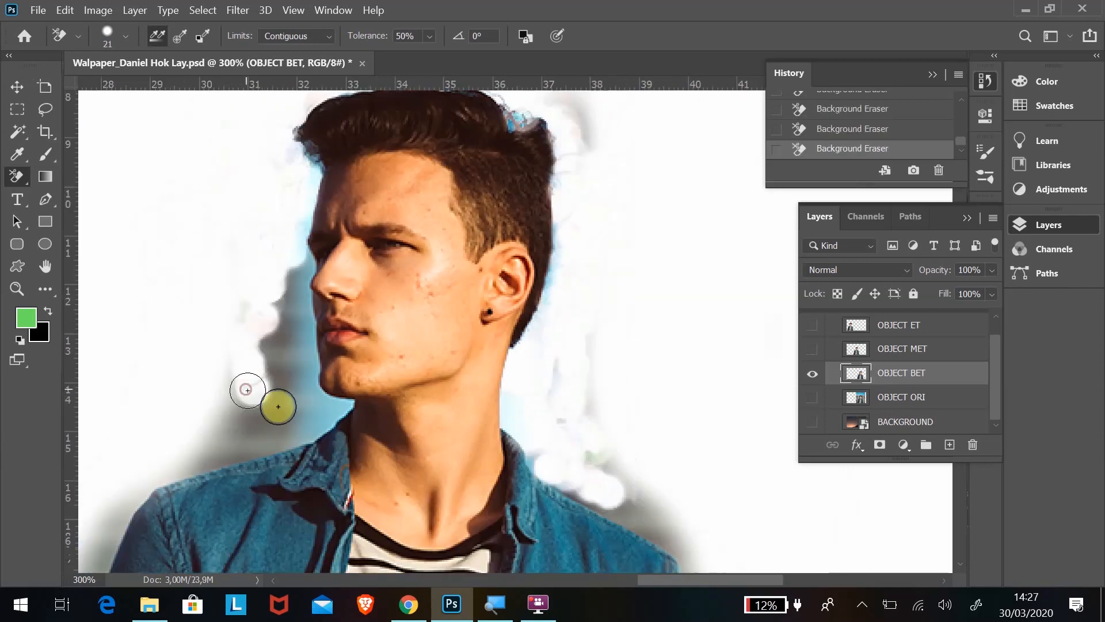
- Set the background eraser brush to 48 px and erase the remaining fringe below the chin and along the shoulders and arms
click(126, 36)
drag(58, 87, 71, 87)
mouse_move(320, 392)
mouse_down()
mouse_move(284, 246)
mouse_move(267, 310)
mouse_move(283, 389)
mouse_move(270, 443)
mouse_up()
key(ctrl+minus)
key(ctrl+minus)
key(ctrl+minus)
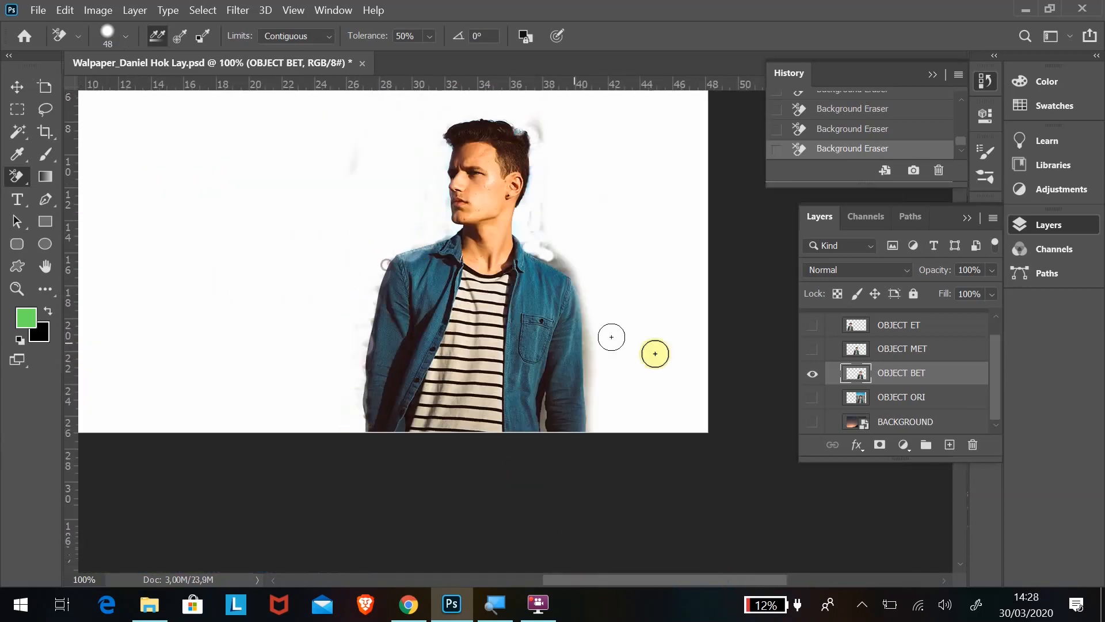
drag(592, 409, 546, 180)
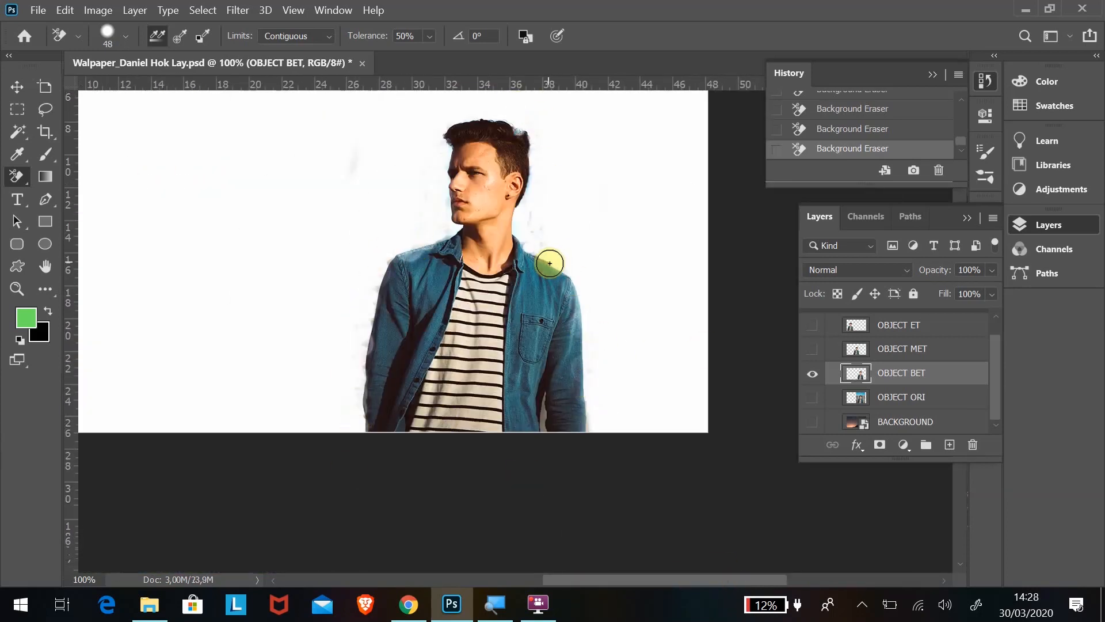
- Try erasing the blue remnants in the hair at the back of the head with the 48 px brush, and undo the stroke
key(ctrl+plus)
scroll(536, 190, up, 3)
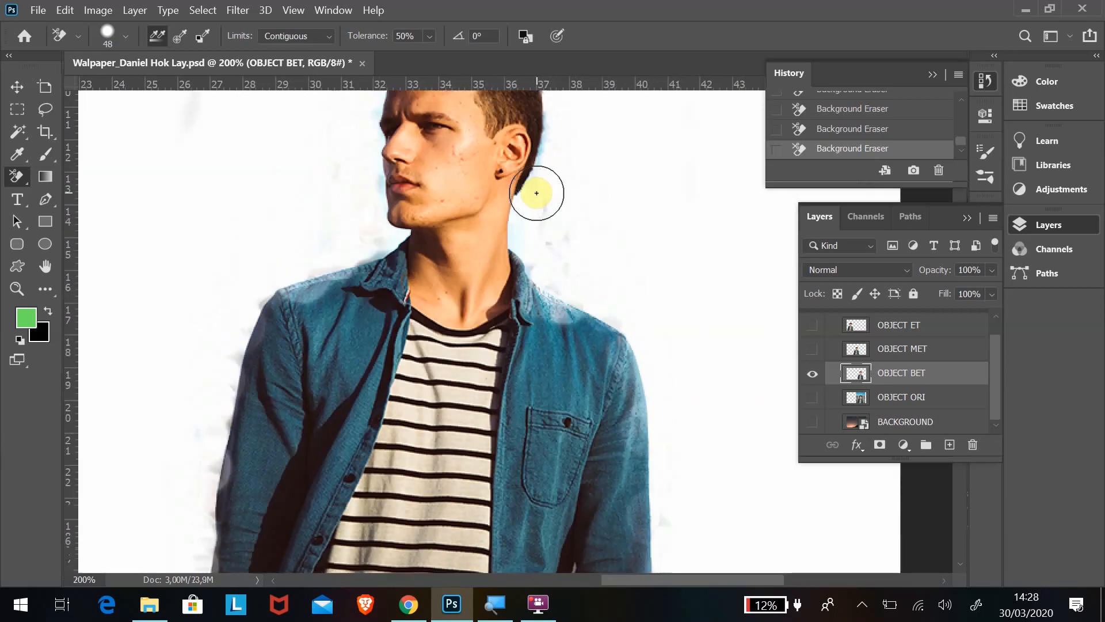
scroll(432, 180, up, 3)
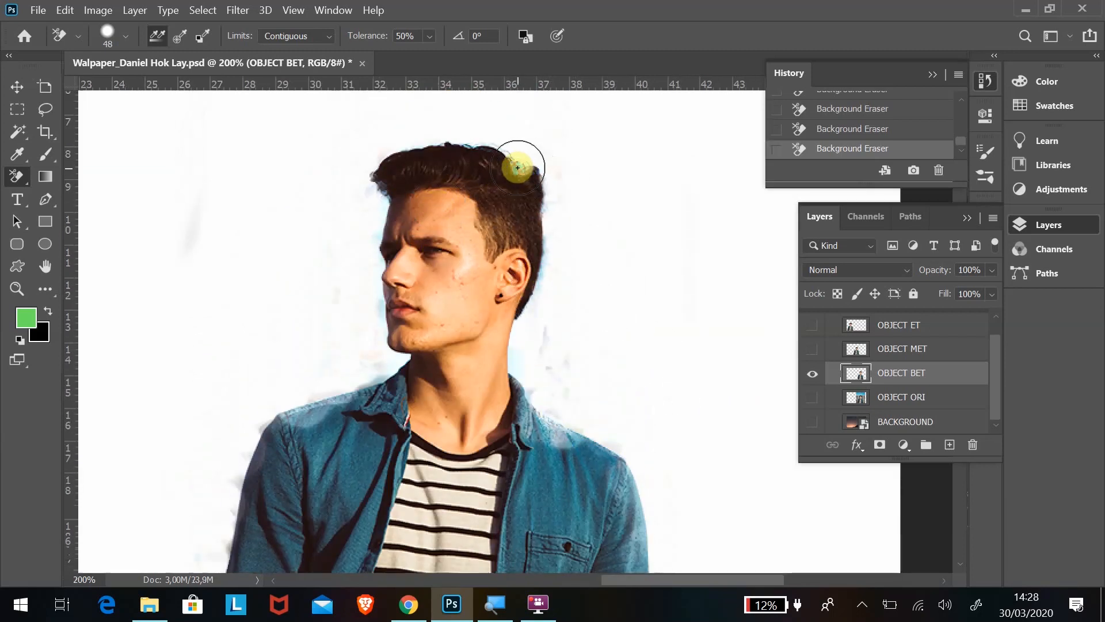
drag(518, 166, 534, 188)
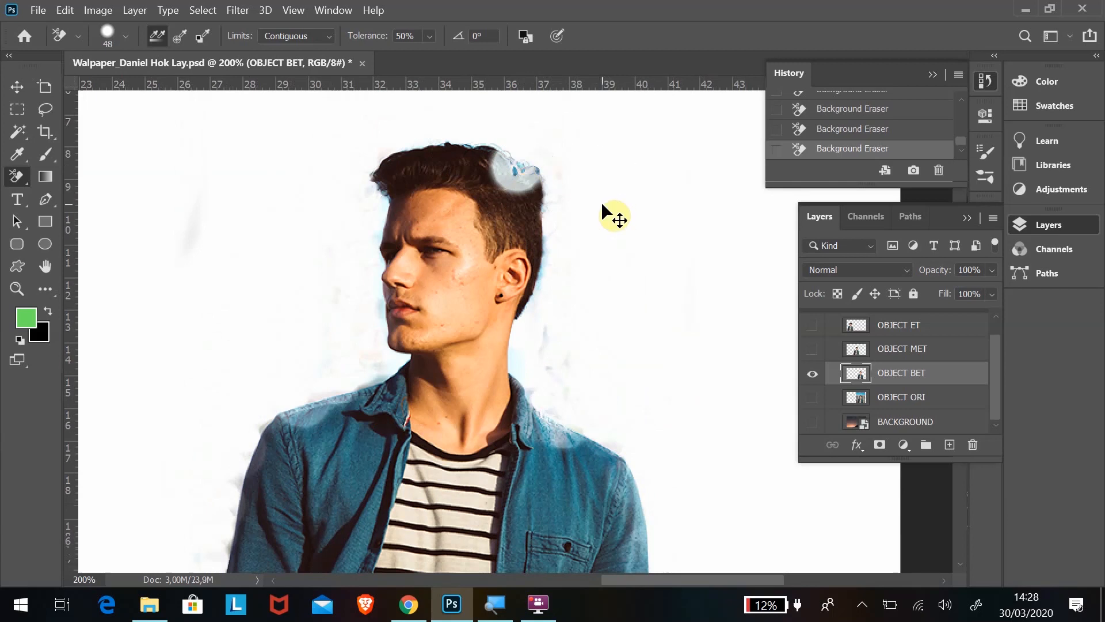
key(ctrl+z)
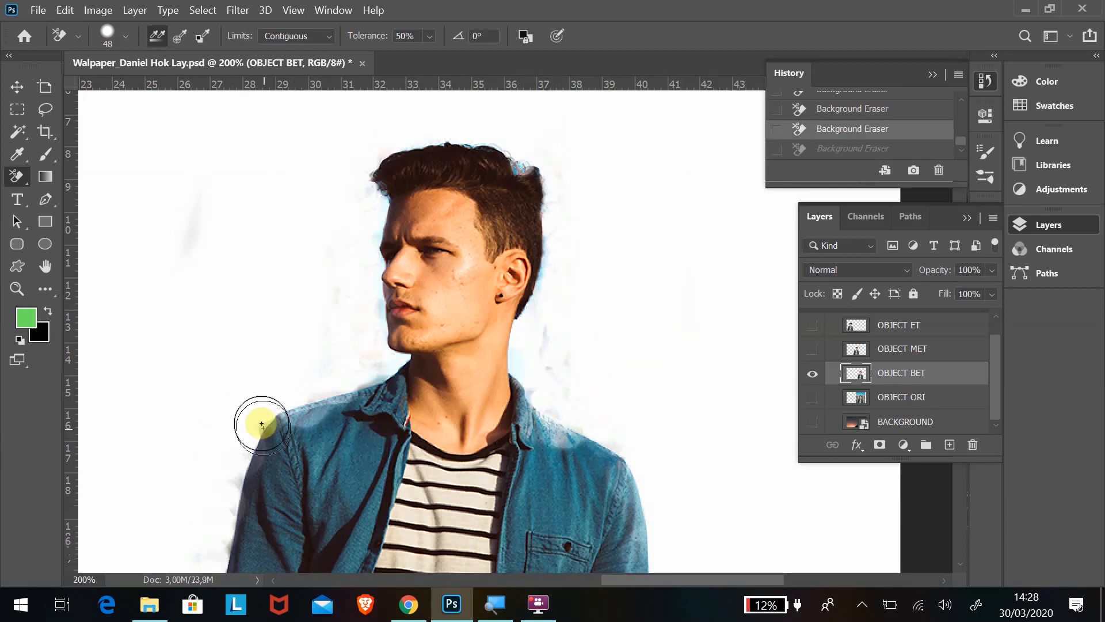
- Clean up the outer edge of the shoulder and collar on the side the man faces with the Background Eraser Tool
click(261, 424)
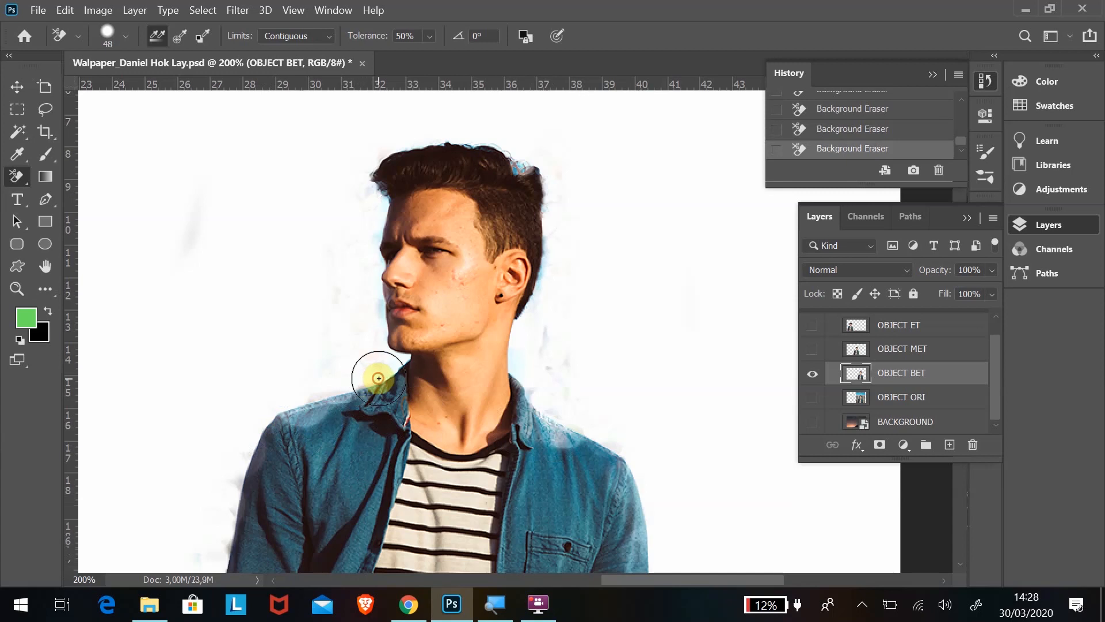
drag(363, 382, 293, 398)
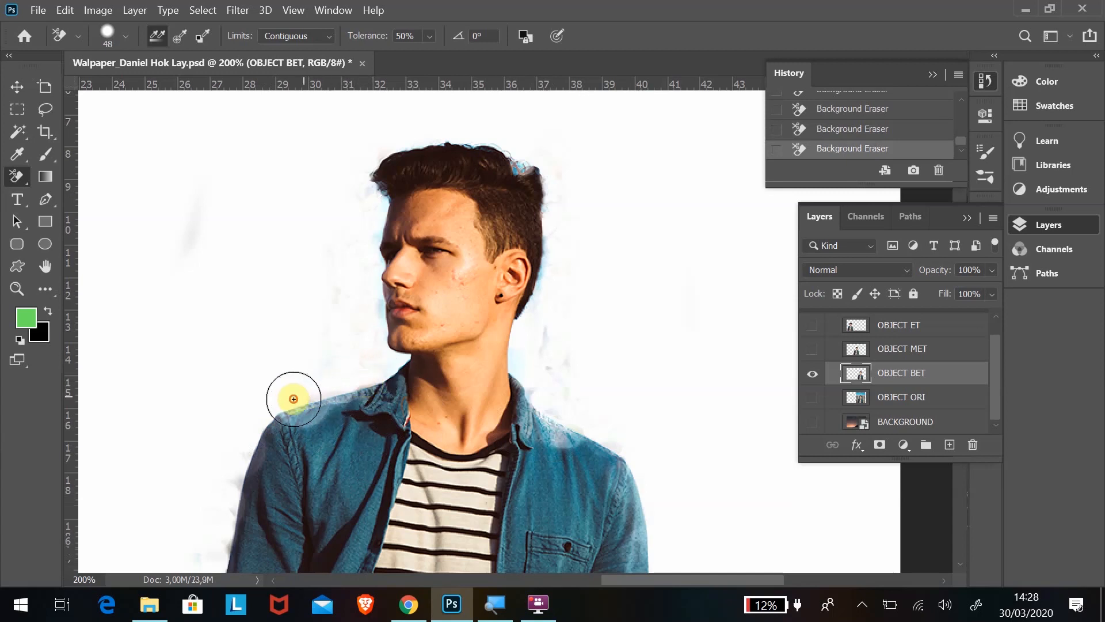
scroll(573, 232, down, 3)
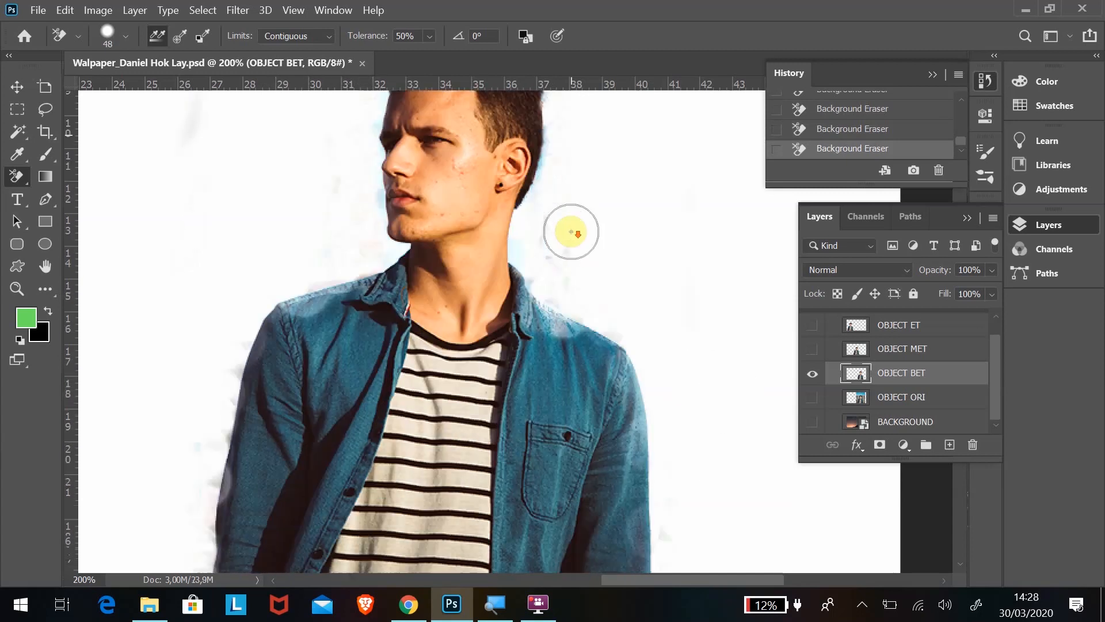
- Show the OBJECT MET and OBJECT ET layers together with OBJECT BET to compare the three cutouts
key(ctrl+minus)
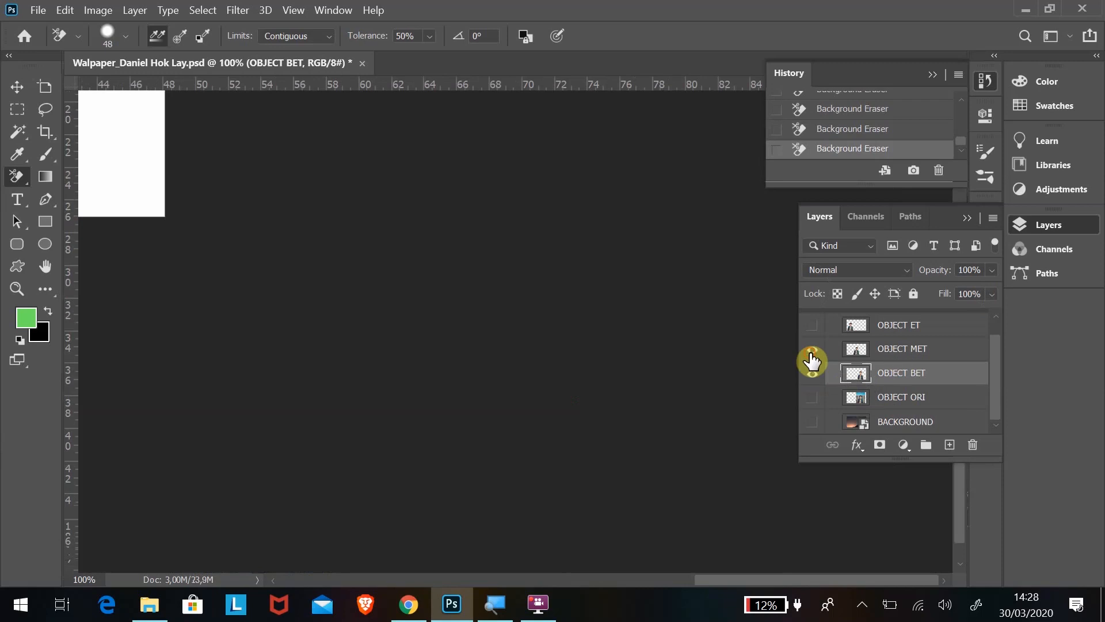
click(811, 352)
click(814, 328)
drag(663, 578, 623, 585)
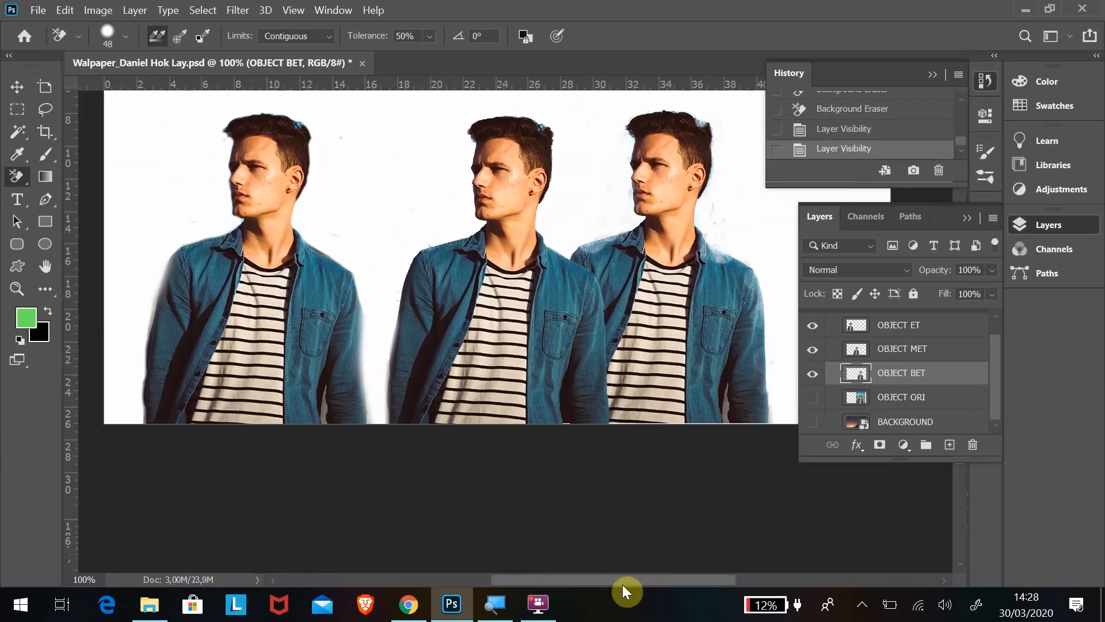
scroll(536, 344, up, 3)
- Move the OBJECT BET cutout to the right, clear of the middle figure, and show the BACKGROUND layer behind all three
key(v)
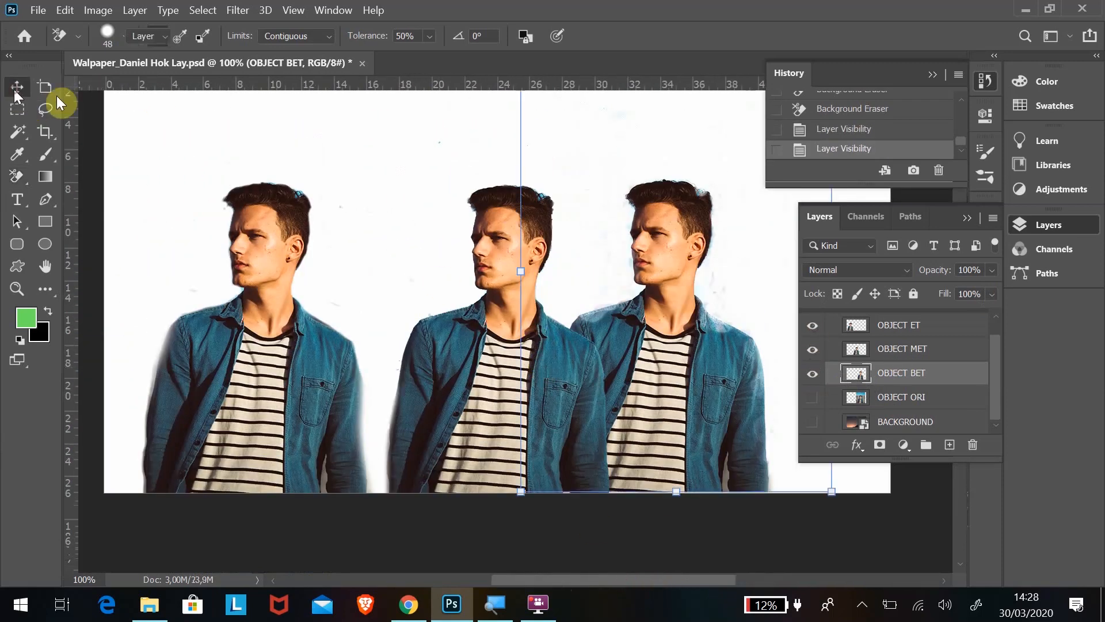
drag(680, 353, 739, 355)
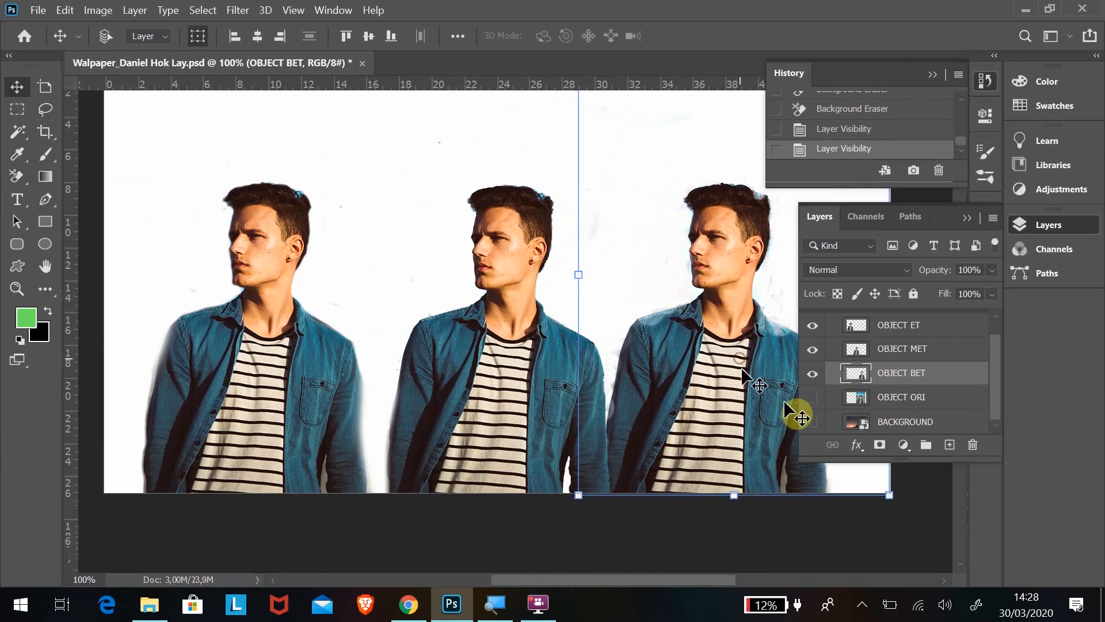
click(812, 422)
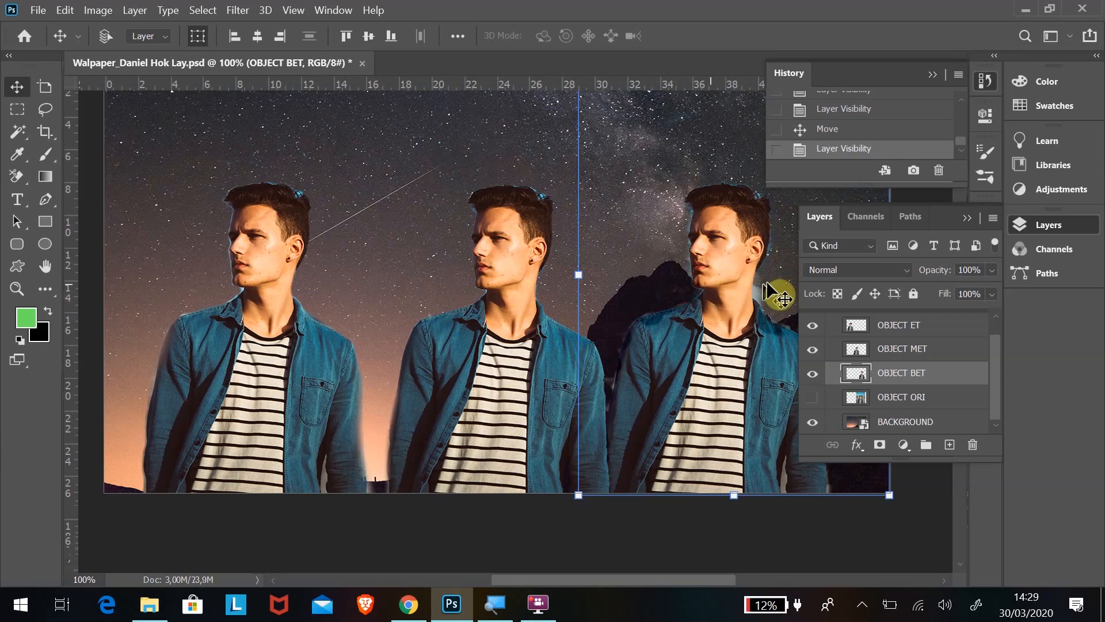
drag(706, 447, 718, 449)
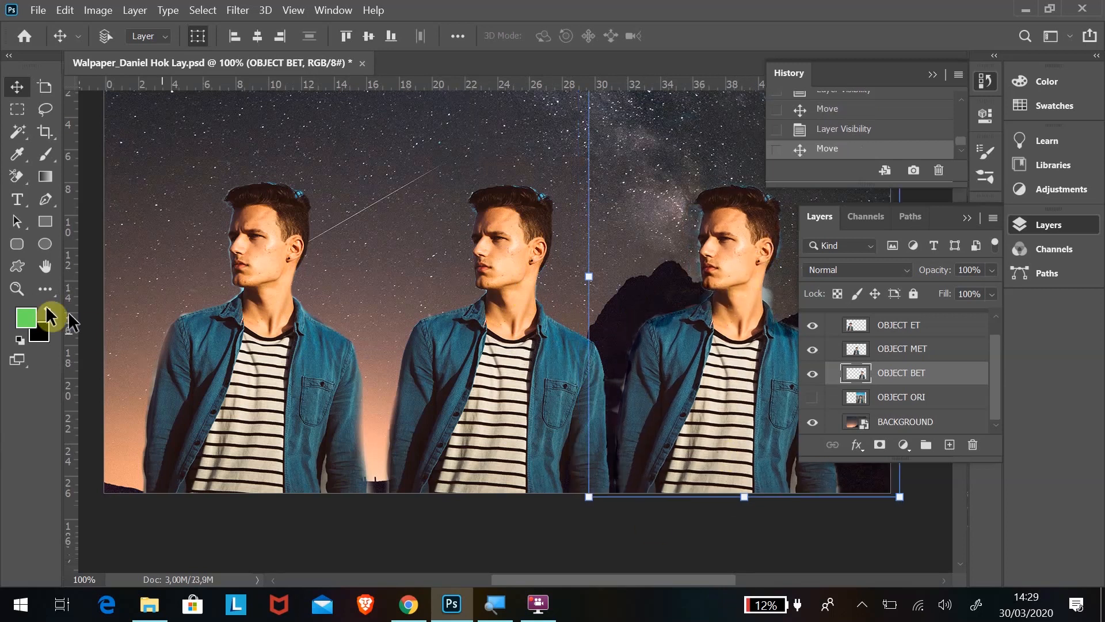
- Review the three cutouts against the starry background and switch back to the Background Eraser Tool
click(44, 268)
scroll(641, 303, up, 3)
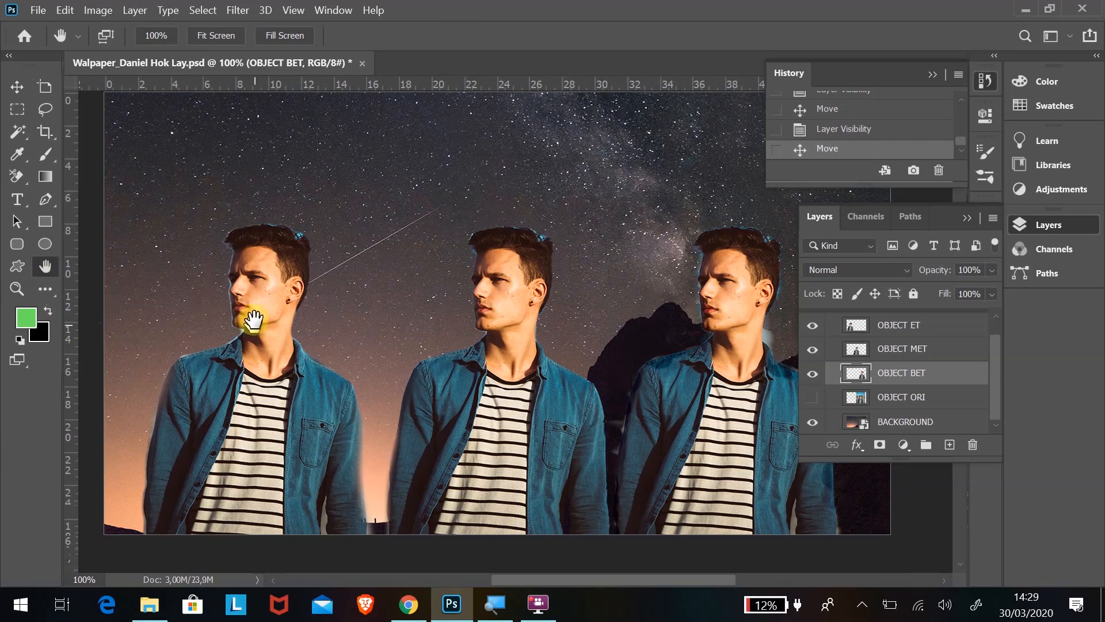
click(16, 179)
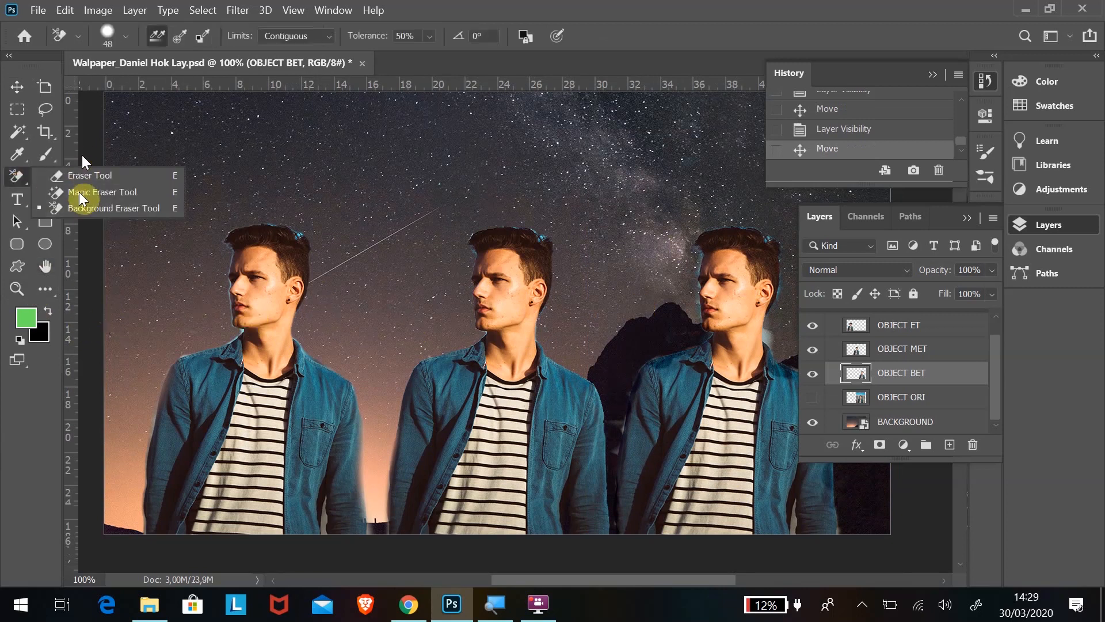
click(20, 175)
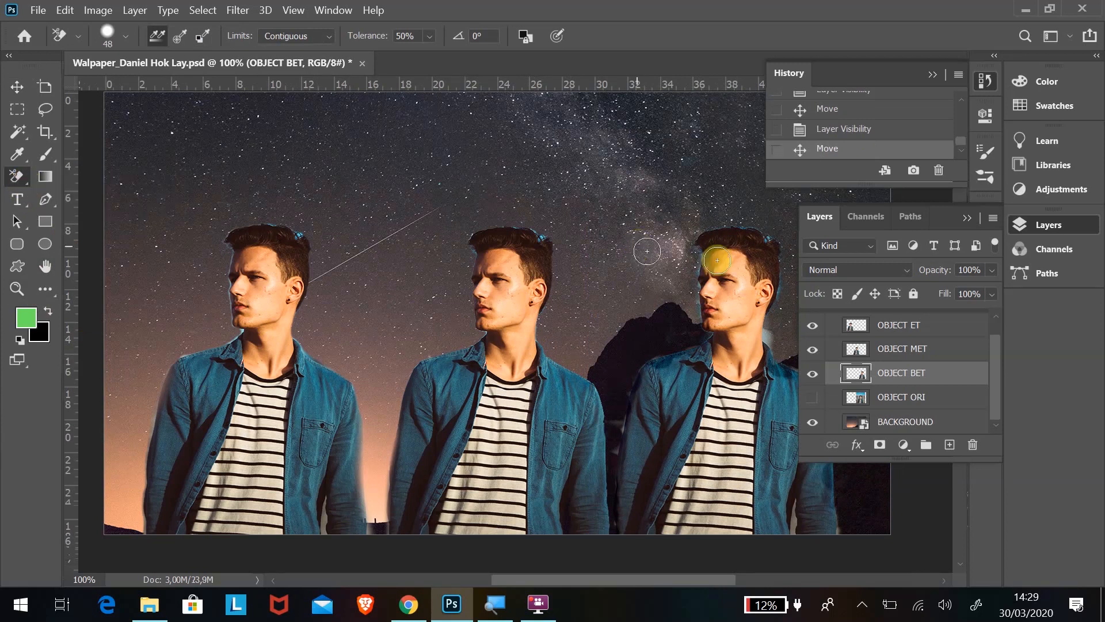